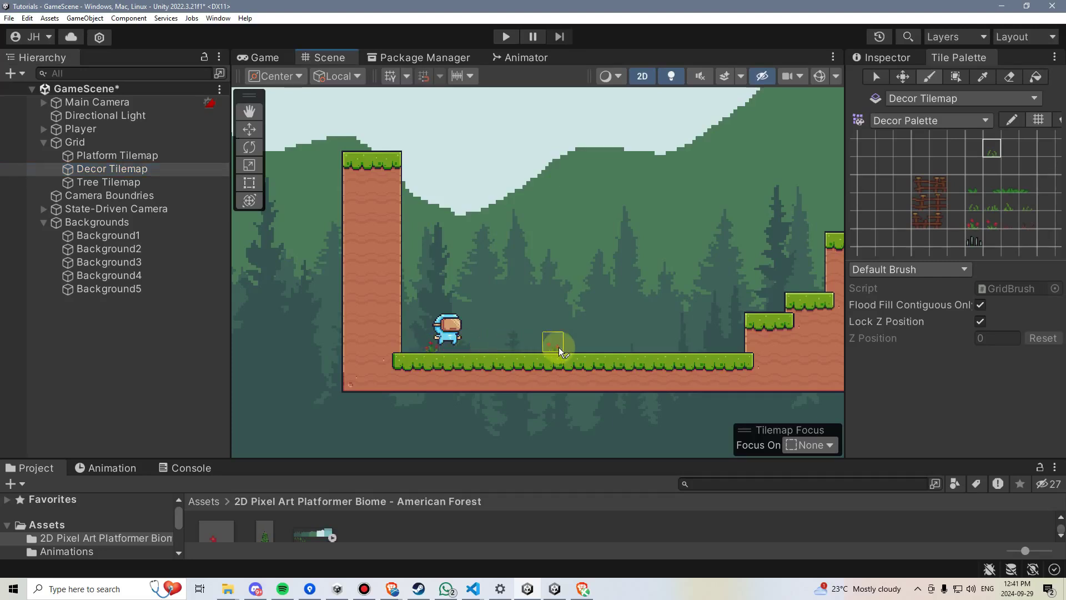
Step: Paint flowers and dark grass tufts along the lower ground sections on the Decor Tilemap
{"action": "middle_click_drag", "start_coordinate": [731, 349], "coordinate": [487, 345]}
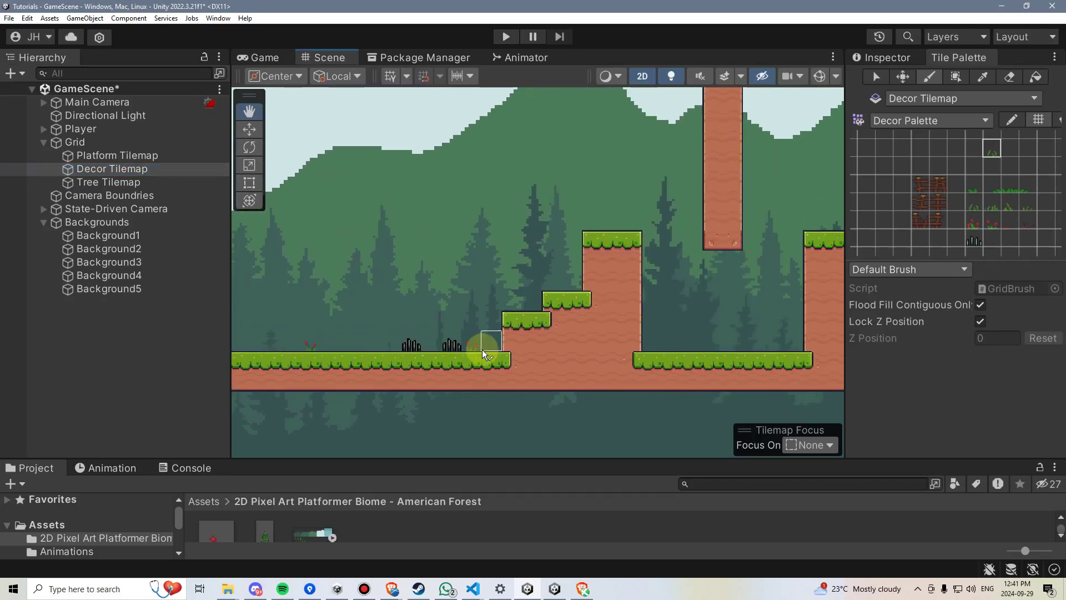
{"action": "left_click", "coordinate": [652, 338]}
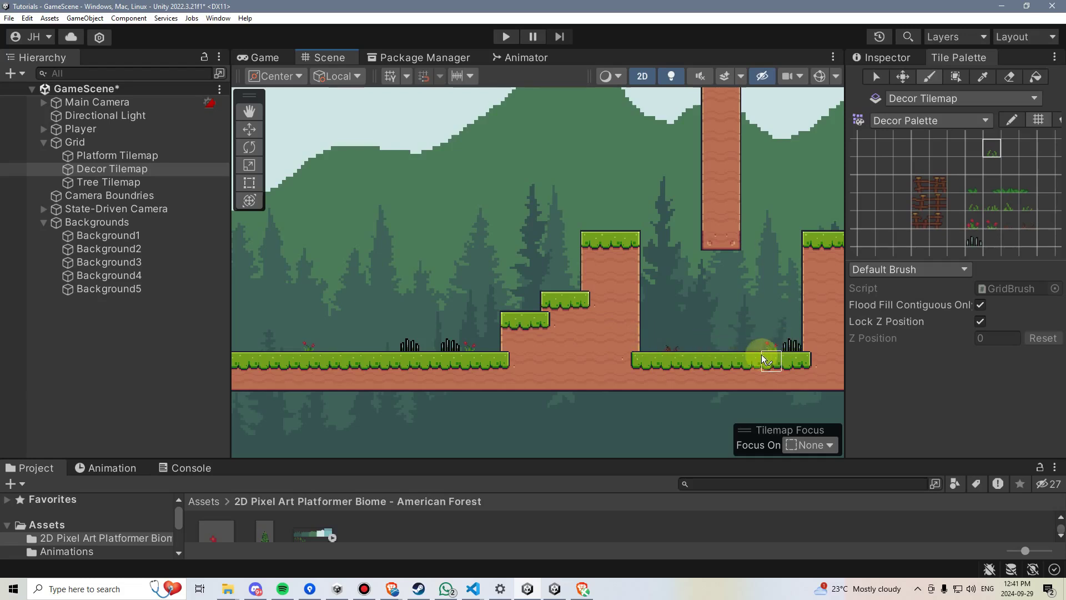
{"action": "middle_click_drag", "start_coordinate": [811, 250], "coordinate": [690, 250]}
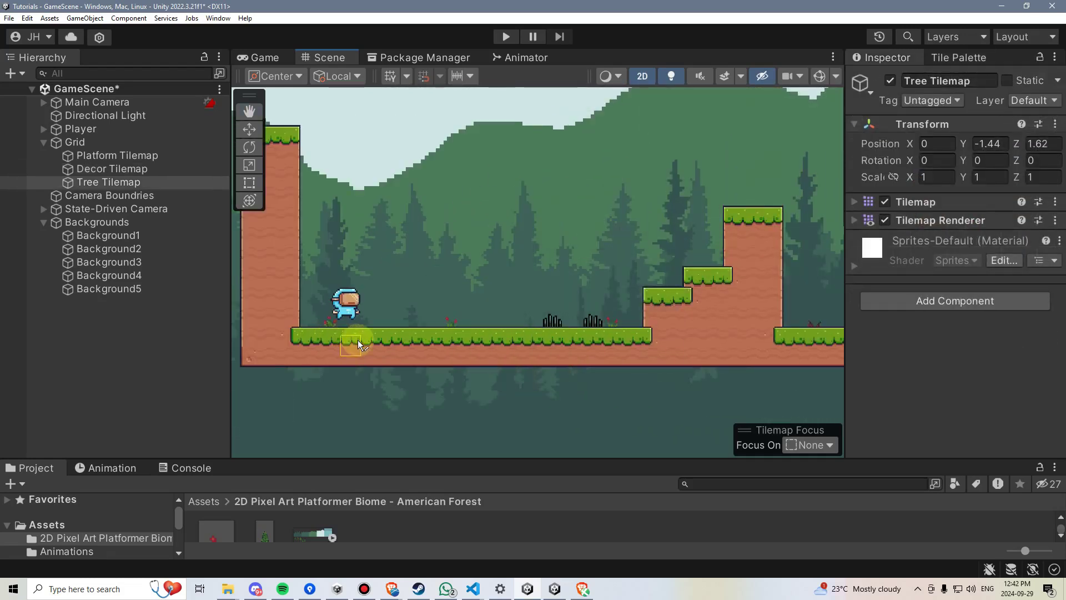
Step: Paint small leafy trees and tall pines along the ground sections on the Tree Tilemap
{"action": "left_click", "coordinate": [371, 345]}
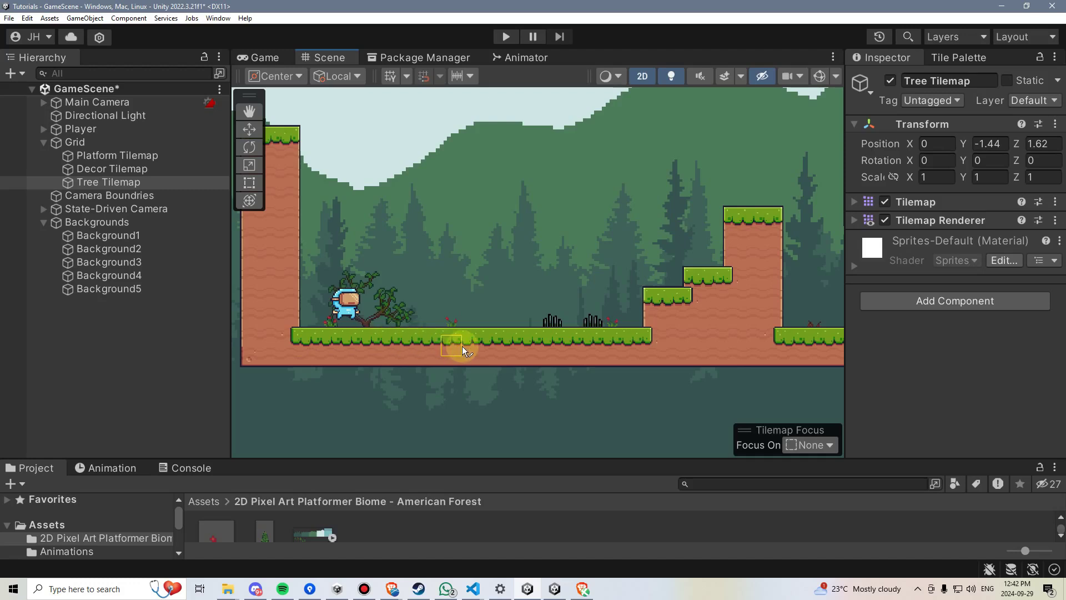
{"action": "left_click", "coordinate": [493, 347]}
{"action": "left_click", "coordinate": [575, 350]}
{"action": "middle_click_drag", "start_coordinate": [643, 355], "coordinate": [485, 346]}
{"action": "left_click", "coordinate": [654, 327]}
{"action": "left_click", "coordinate": [739, 336]}
Step: Play-test the level by running and jumping the character past the trees and up the platforms
{"action": "key", "text": "ctrl+p"}
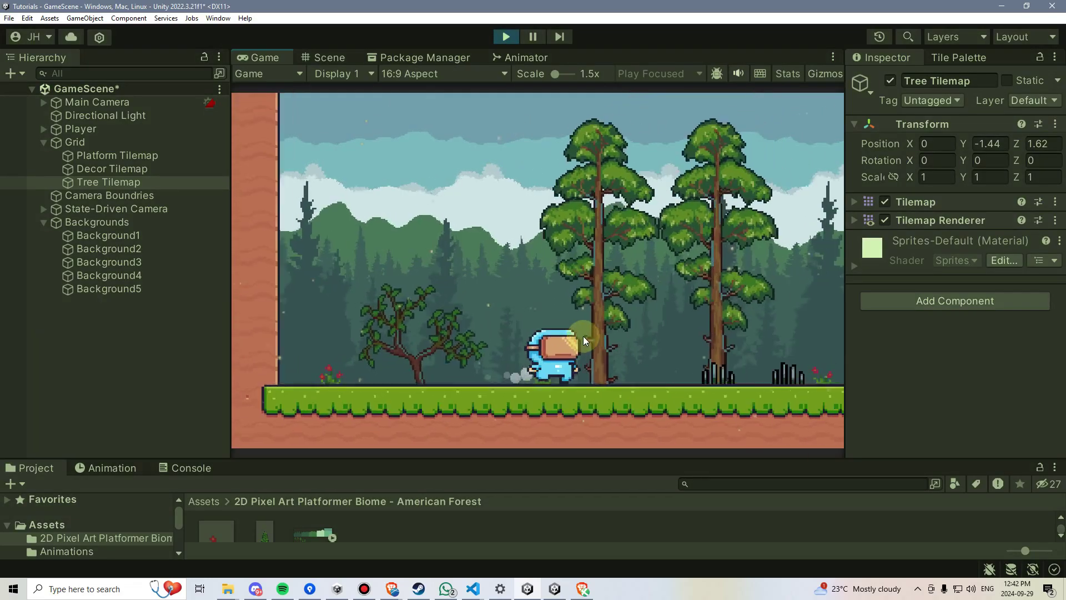
{"action": "key", "text": "space"}
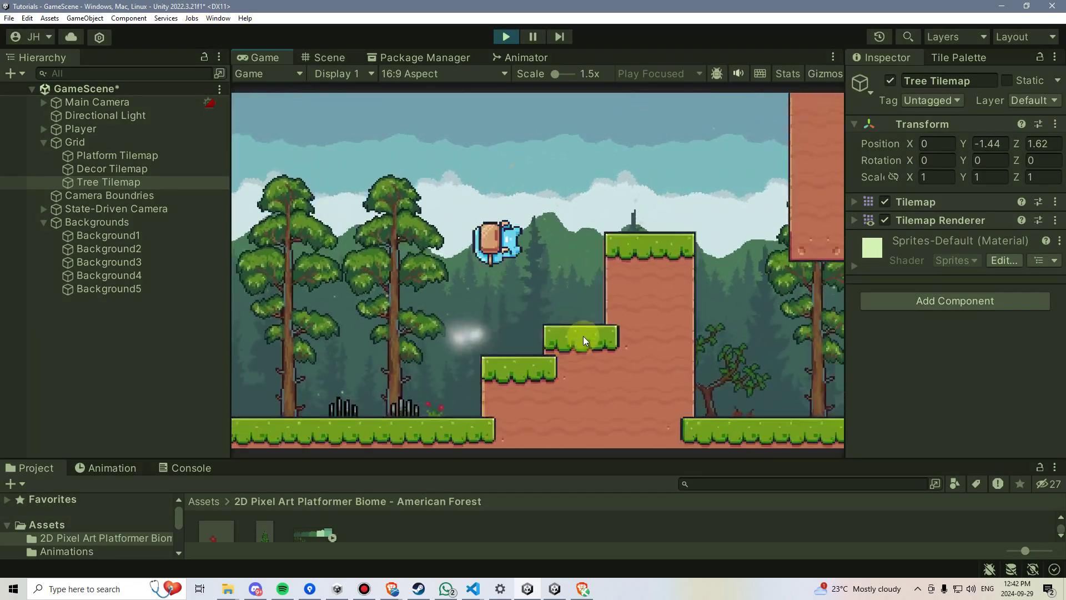
{"action": "key", "text": "space"}
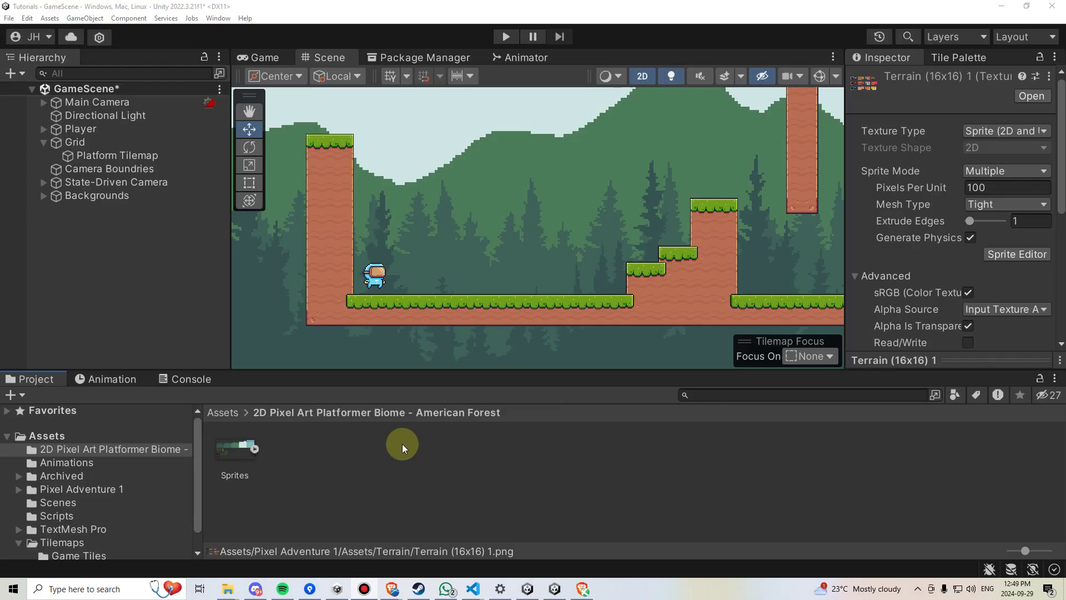
Step: Select the Sprites texture in the American Forest folder, enlarge the asset area and expand the texture's individual sprites
{"action": "left_click", "coordinate": [229, 441]}
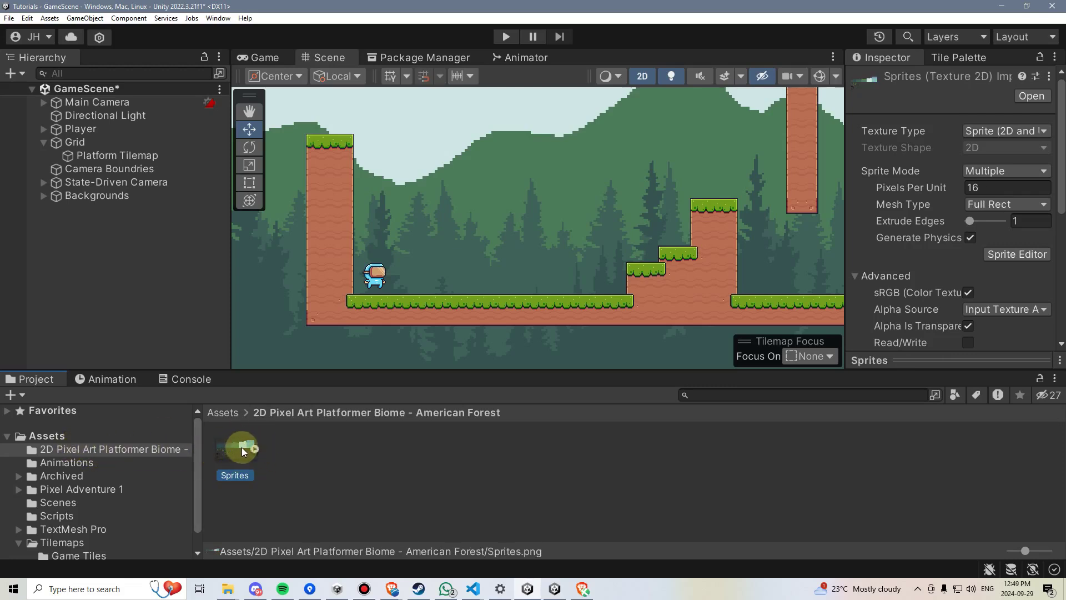
{"action": "left_click_drag", "start_coordinate": [305, 369], "coordinate": [319, 351]}
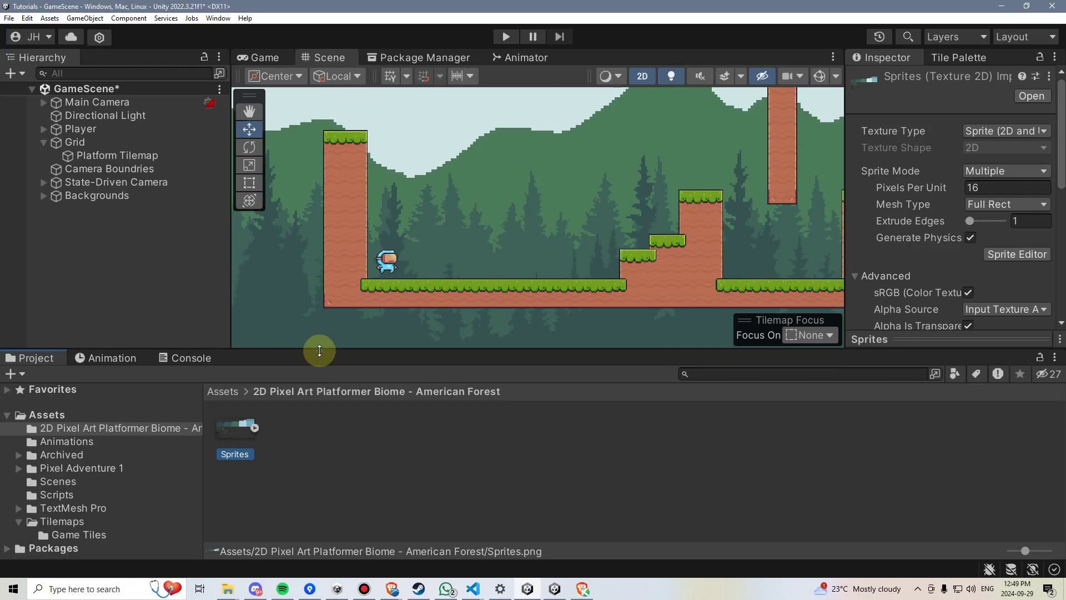
{"action": "left_click", "coordinate": [254, 427]}
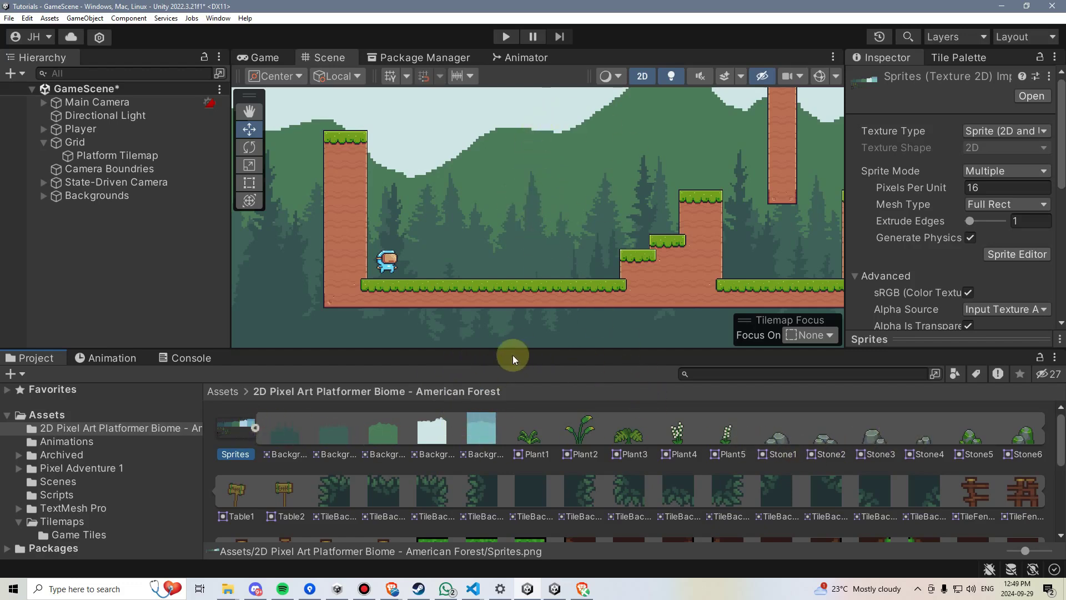
Step: Create a rectangular tilemap under the Grid object and name it Decor Tilemap
{"action": "left_click", "coordinate": [138, 143]}
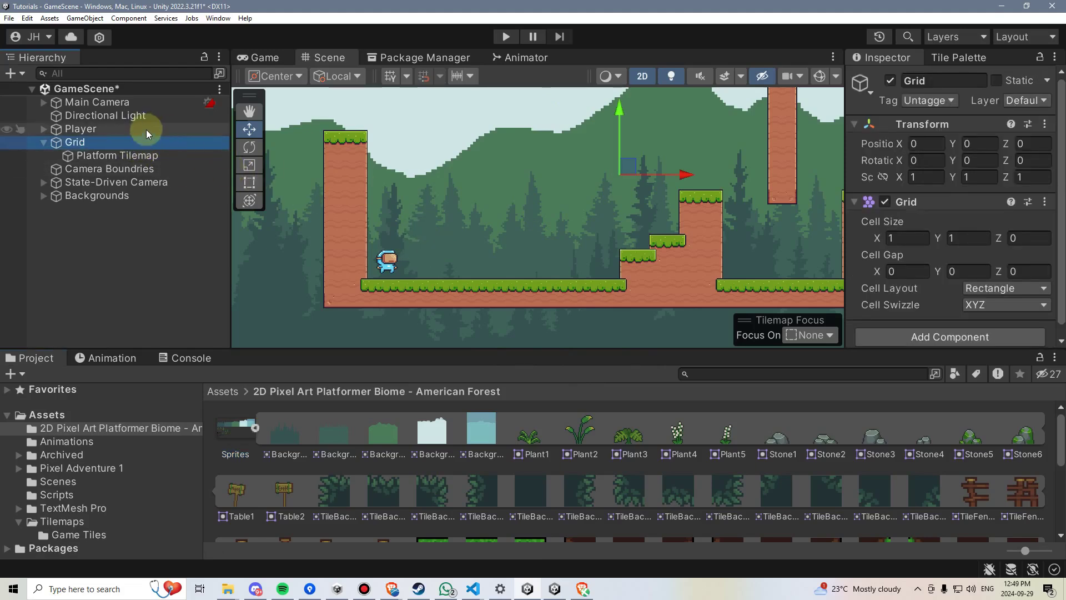
{"action": "right_click", "coordinate": [82, 141]}
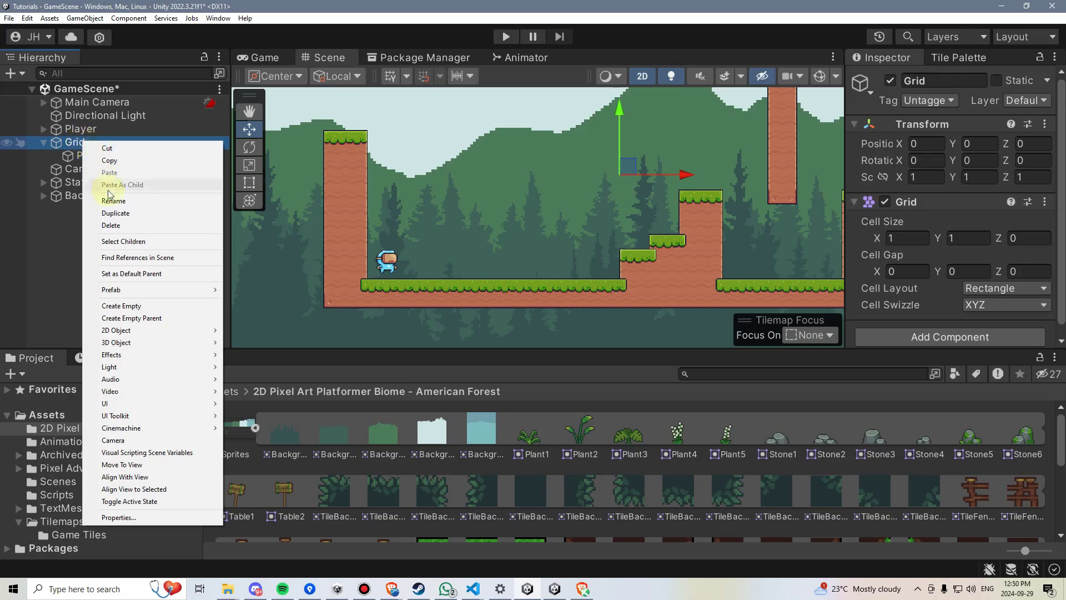
{"action": "mouse_move", "coordinate": [151, 329]}
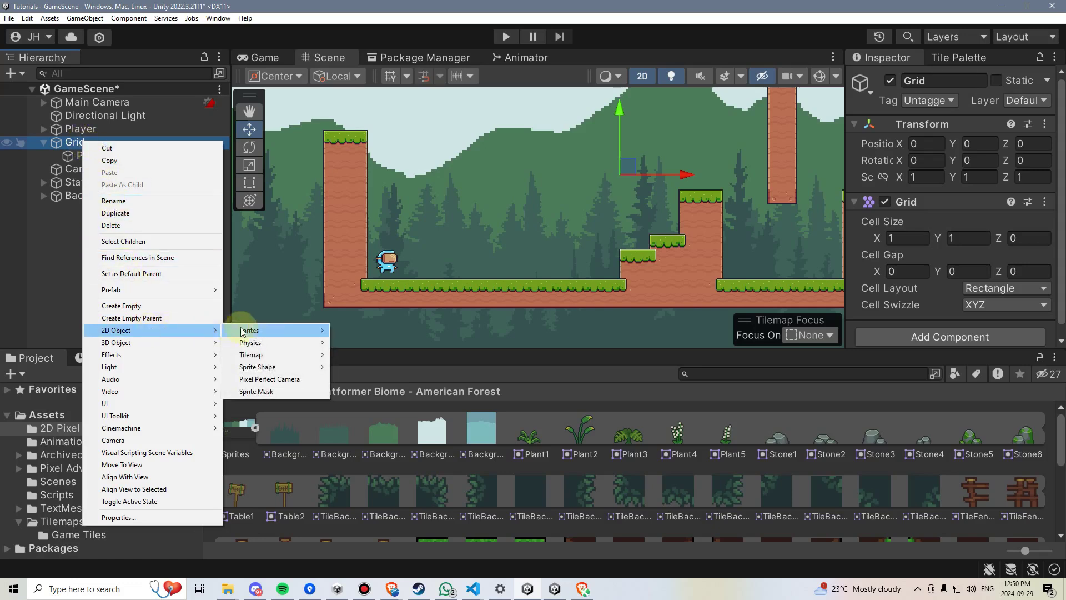
{"action": "mouse_move", "coordinate": [281, 355]}
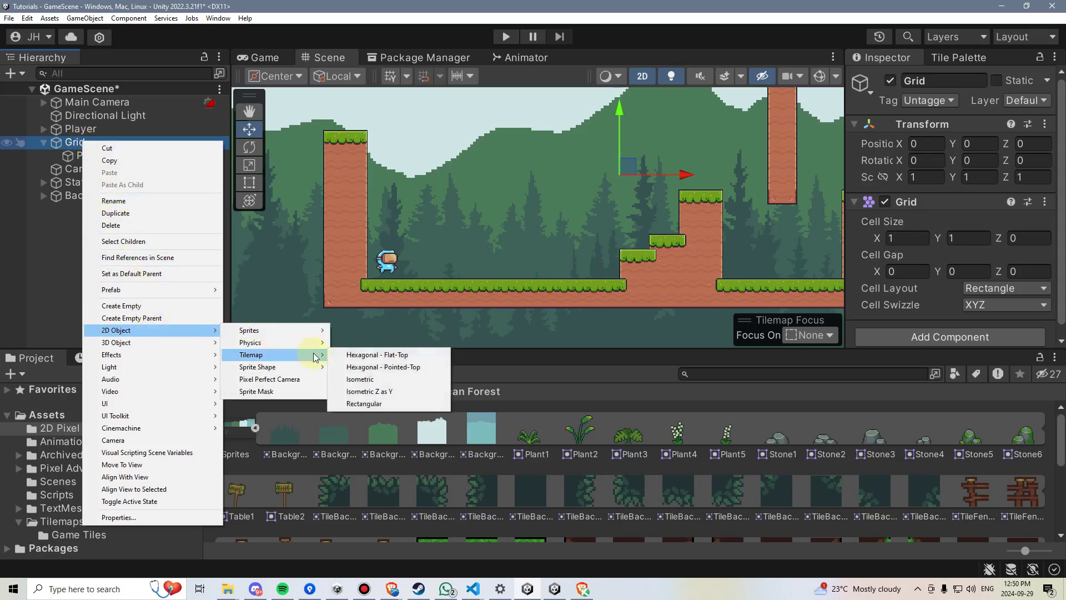
{"action": "left_click", "coordinate": [383, 400]}
{"action": "type", "text": "Decor Tilemap"}
{"action": "key", "text": "Return"}
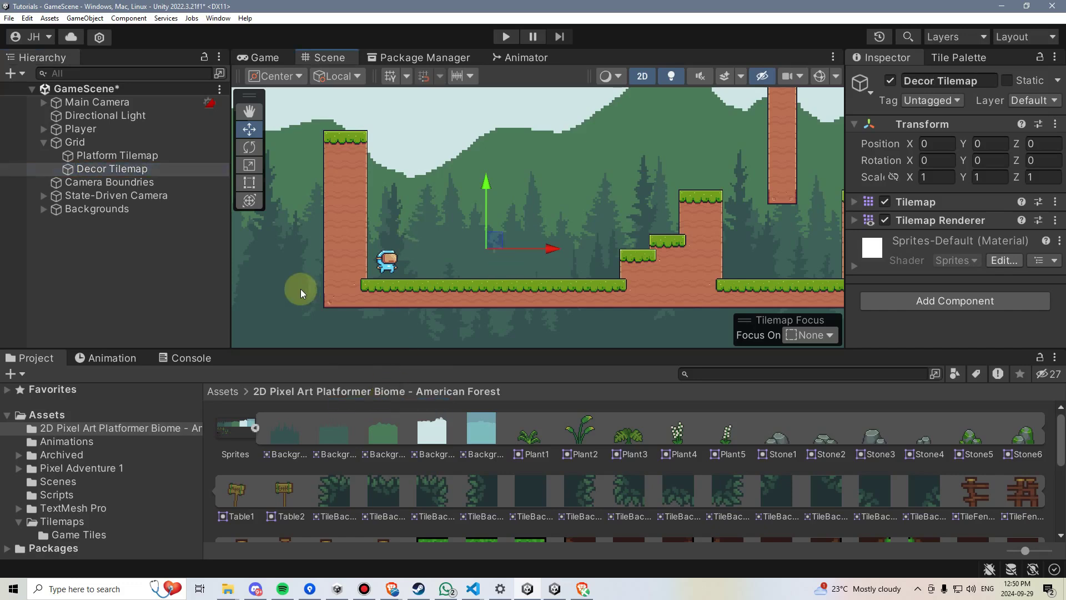
Step: Create a new rectangular tile palette named Decor Palette and save it in the Tilemaps folder
{"action": "left_click", "coordinate": [947, 59]}
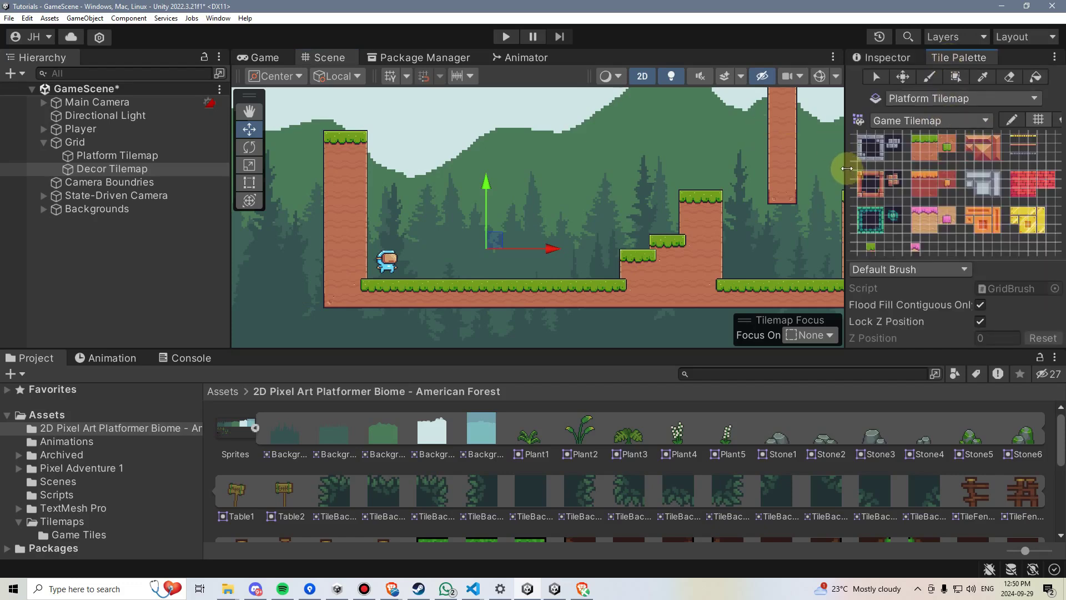
{"action": "left_click_drag", "start_coordinate": [844, 170], "coordinate": [827, 169]}
{"action": "left_click", "coordinate": [898, 120]}
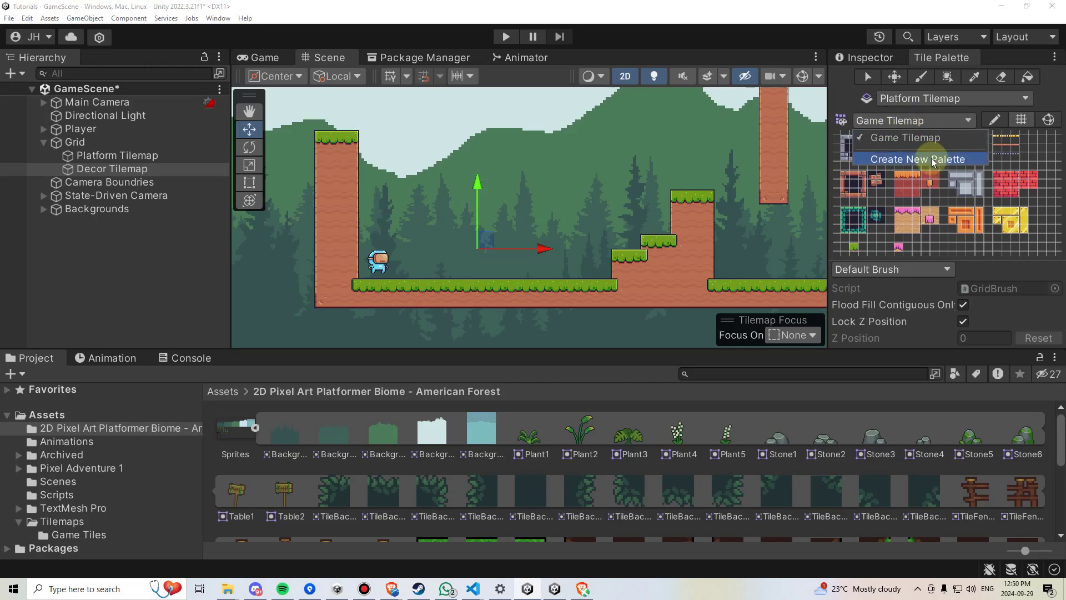
{"action": "left_click", "coordinate": [916, 159]}
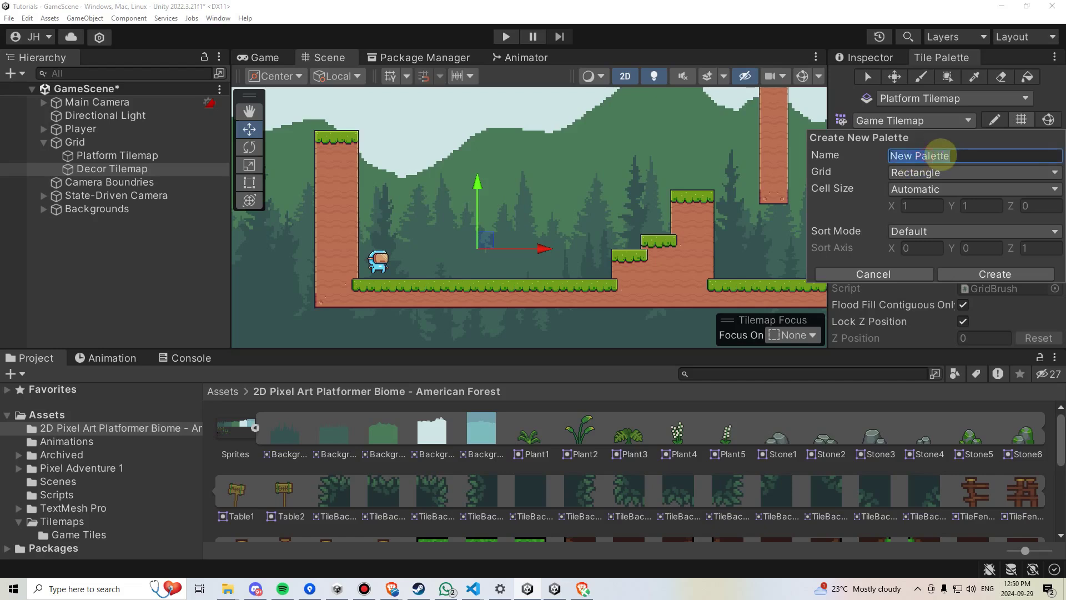
{"action": "type", "text": "Decor"}
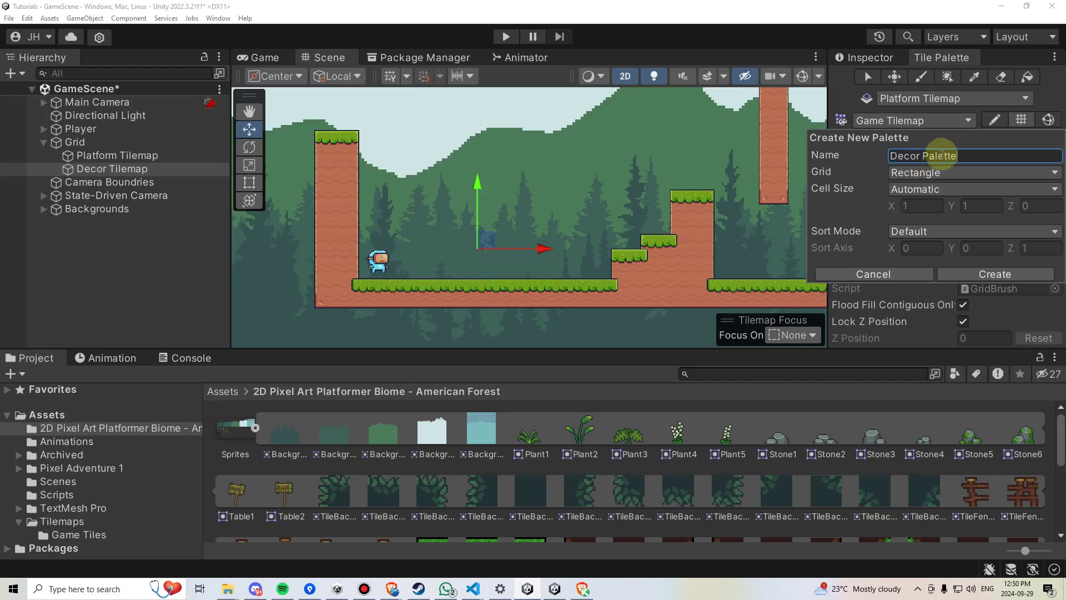
{"action": "left_click", "coordinate": [963, 272]}
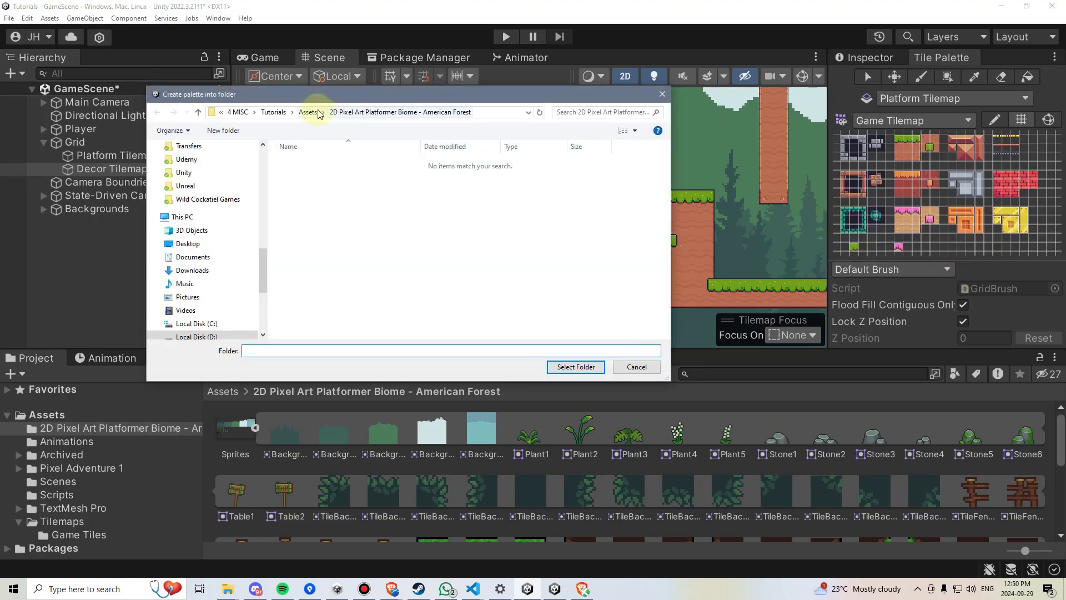
{"action": "double_click", "coordinate": [304, 244]}
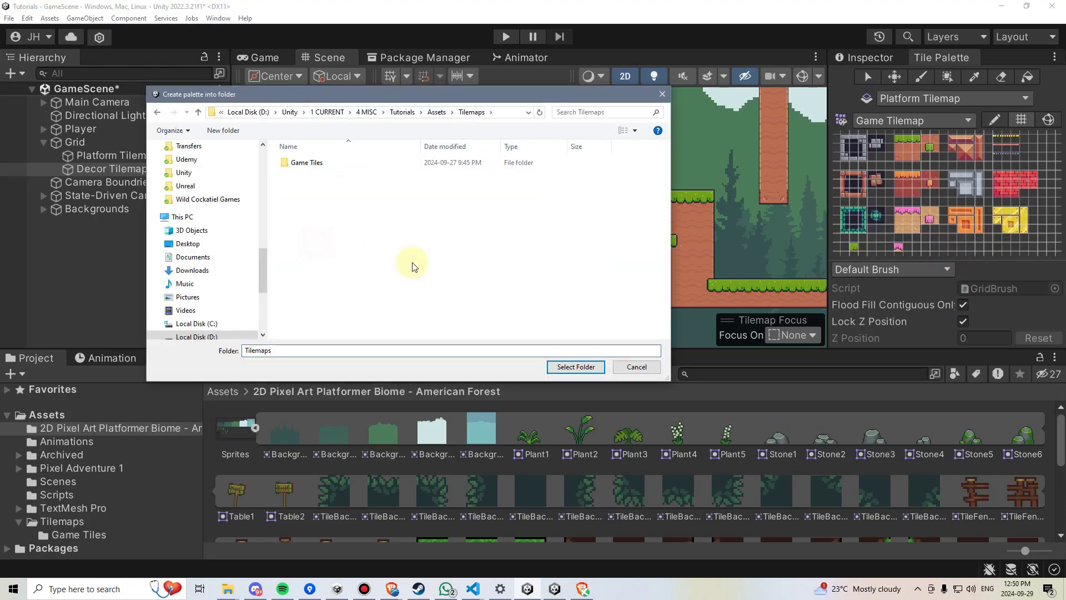
{"action": "left_click", "coordinate": [569, 365]}
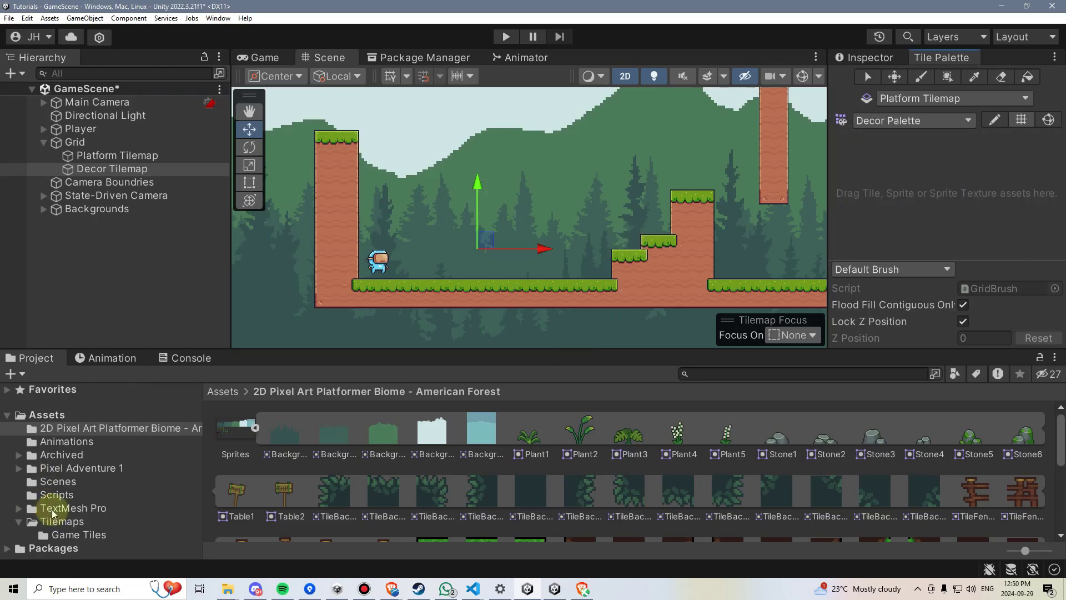
Step: Create a folder named Decor Tiles inside the Tilemaps folder
{"action": "left_click", "coordinate": [60, 522]}
{"action": "right_click", "coordinate": [295, 489]}
{"action": "mouse_move", "coordinate": [415, 181]}
{"action": "left_click", "coordinate": [525, 62]}
{"action": "type", "text": "De"}
{"action": "key", "text": "Return"}
Step: Rename the Game Tilemap palette asset as Game Palette
{"action": "key", "text": "Right"}
{"action": "key", "text": "Right"}
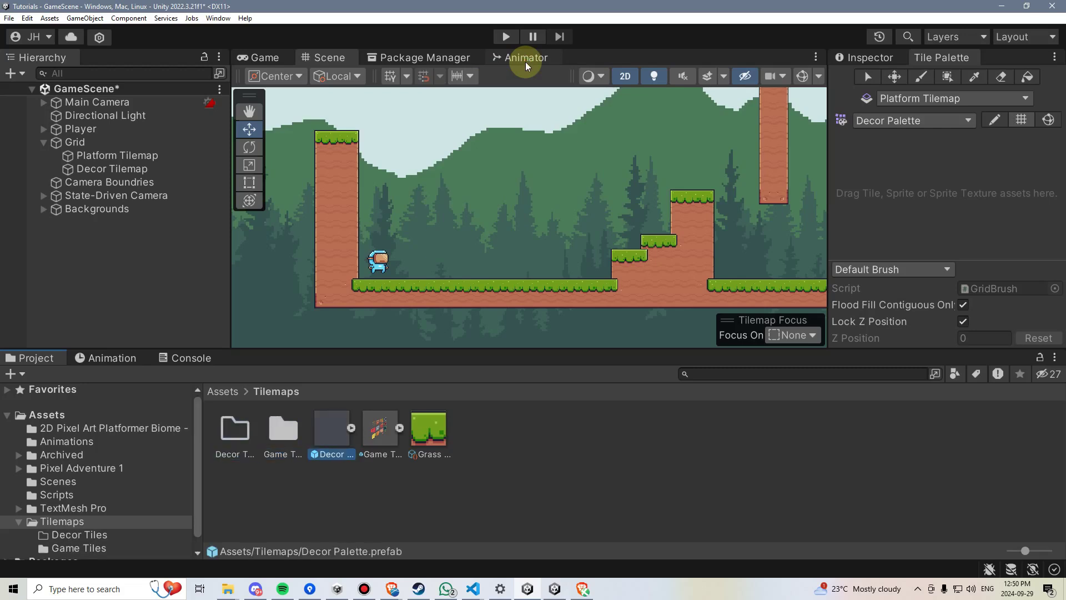
{"action": "key", "text": "Right"}
{"action": "key", "text": "F2"}
{"action": "key", "text": "BackSpace"}
{"action": "key", "text": "BackSpace"}
{"action": "key", "text": "BackSpace"}
{"action": "type", "text": "Palette"}
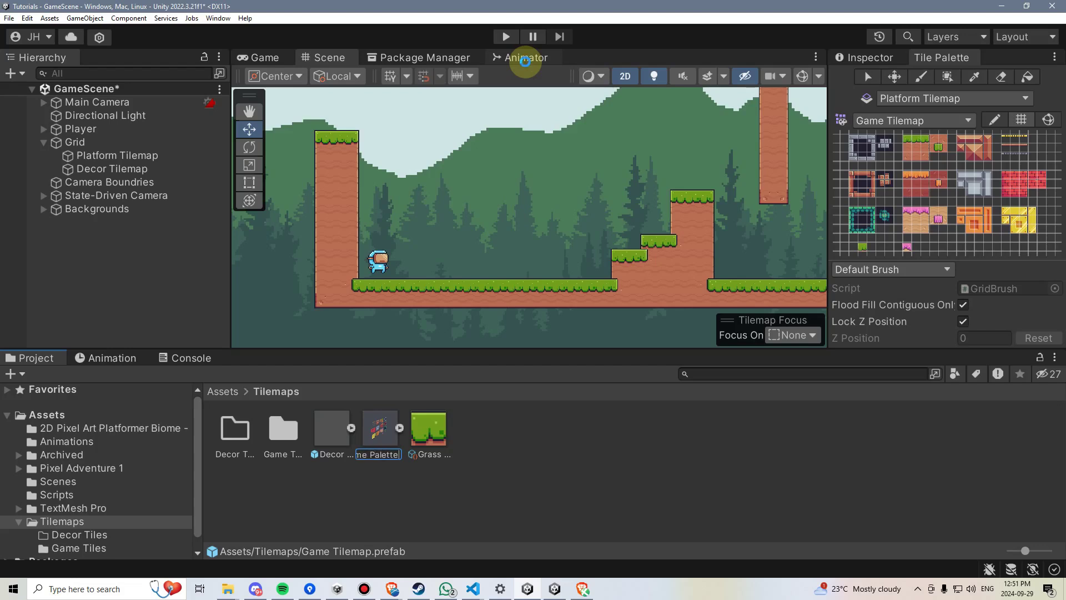
{"action": "key", "text": "Return"}
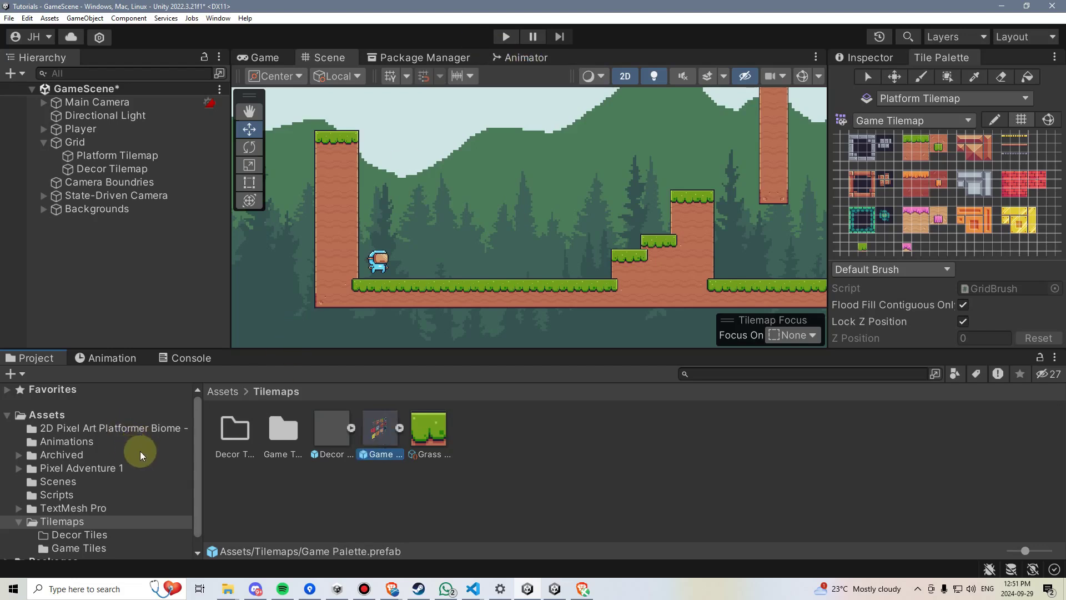
Step: Make Decor Palette the active tile palette and list the individual sprites of the American Forest Sprites texture
{"action": "left_click", "coordinate": [895, 121]}
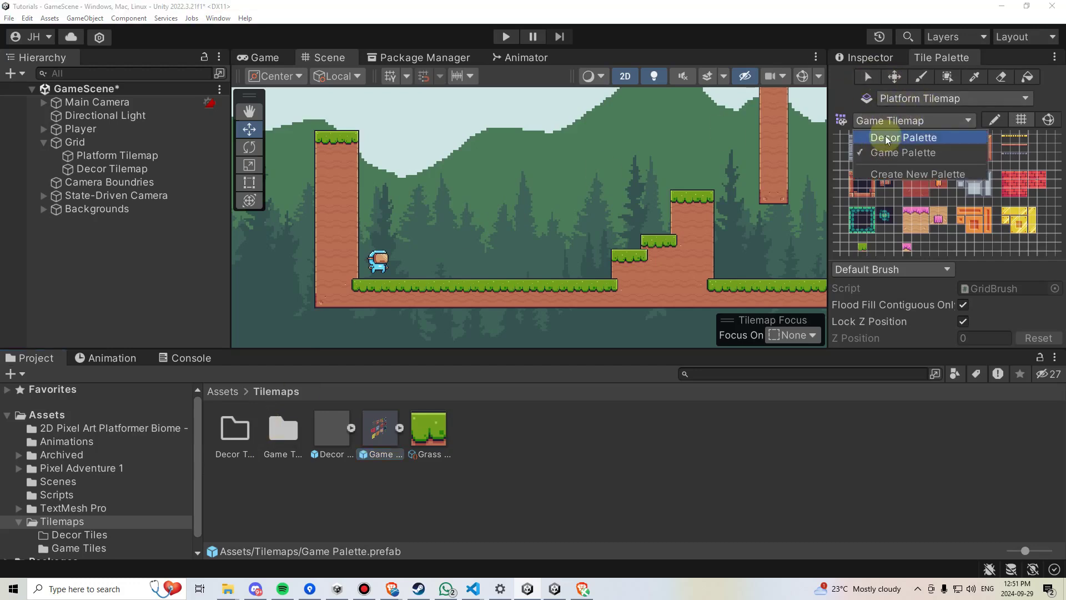
{"action": "left_click", "coordinate": [894, 137]}
{"action": "left_click", "coordinate": [73, 428]}
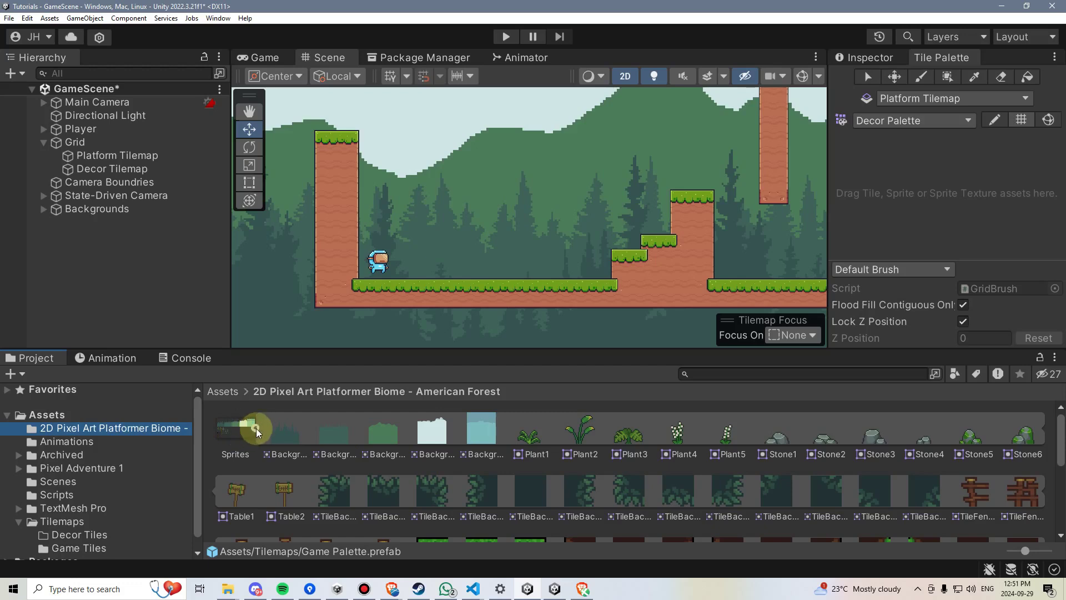
{"action": "left_click", "coordinate": [239, 429]}
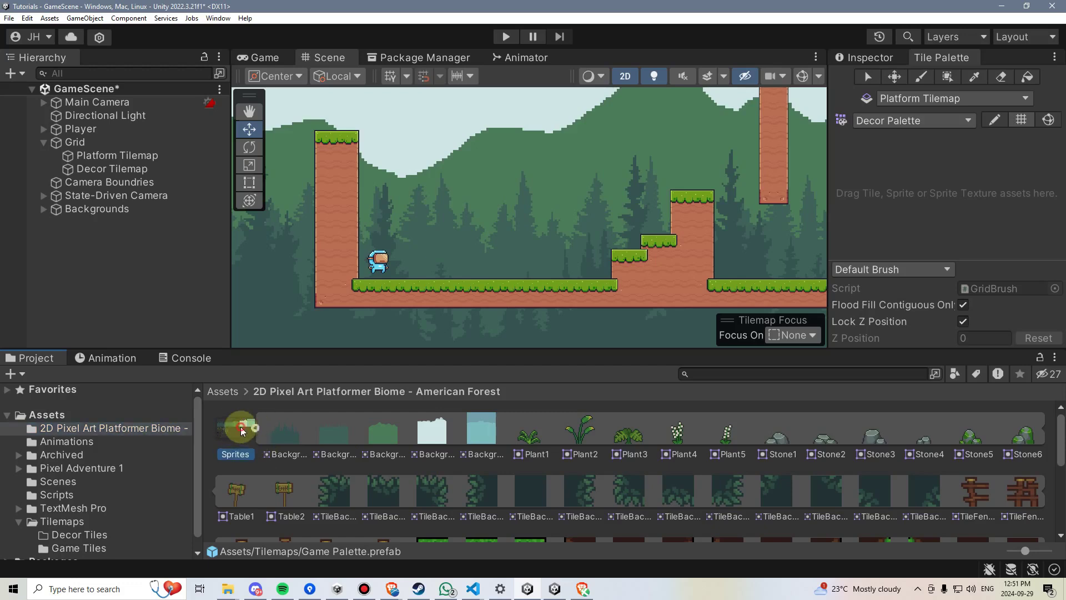
{"action": "left_click", "coordinate": [251, 427]}
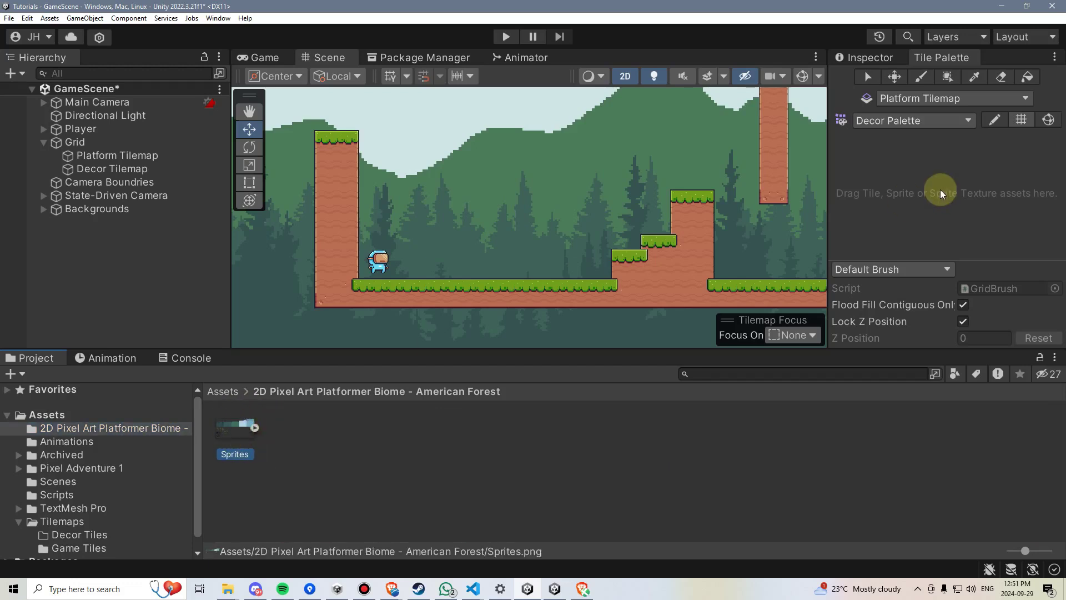
{"action": "left_click", "coordinate": [256, 426]}
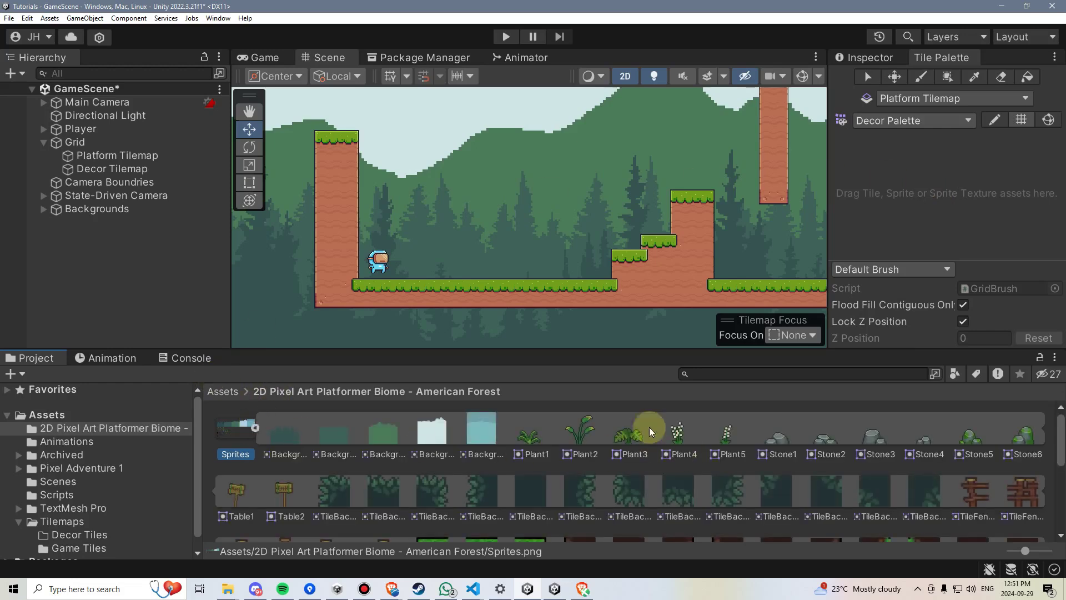
Step: Open the Sprites texture in the Sprite Editor and examine the slices of the plants, grass, flowers and fences
{"action": "left_click", "coordinate": [890, 59]}
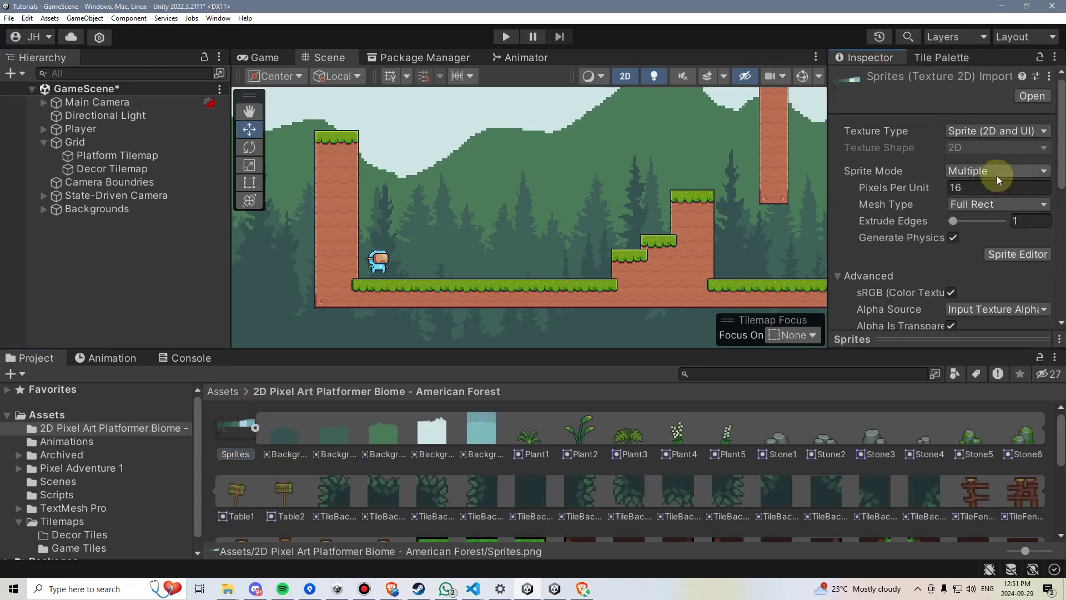
{"action": "left_click", "coordinate": [1024, 255]}
{"action": "middle_click_drag", "start_coordinate": [833, 271], "coordinate": [822, 191]}
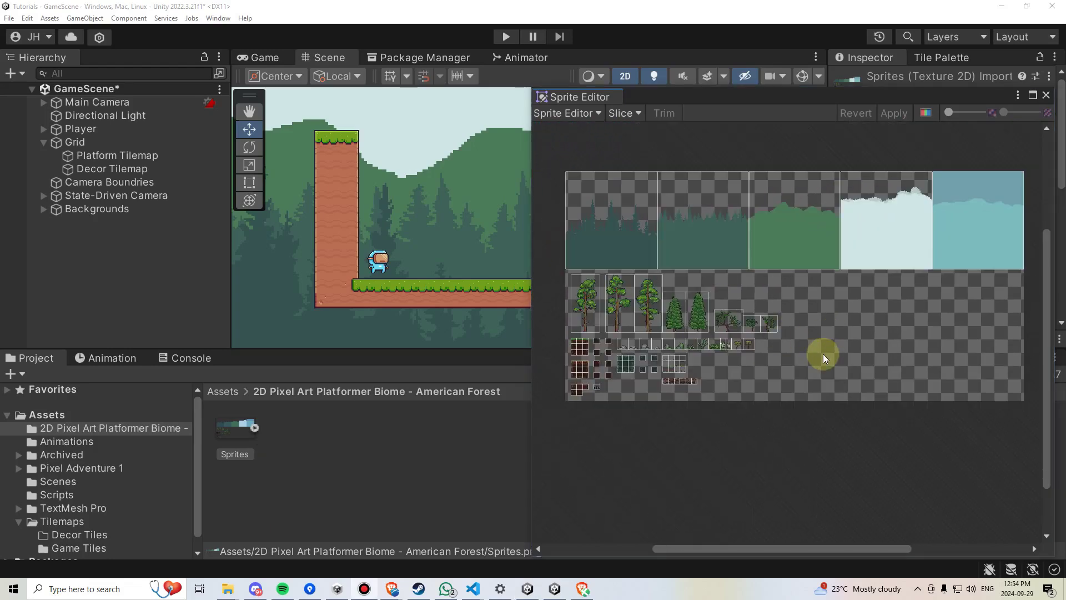
{"action": "scroll", "coordinate": [752, 367], "scroll_direction": "up", "scroll_amount": 6}
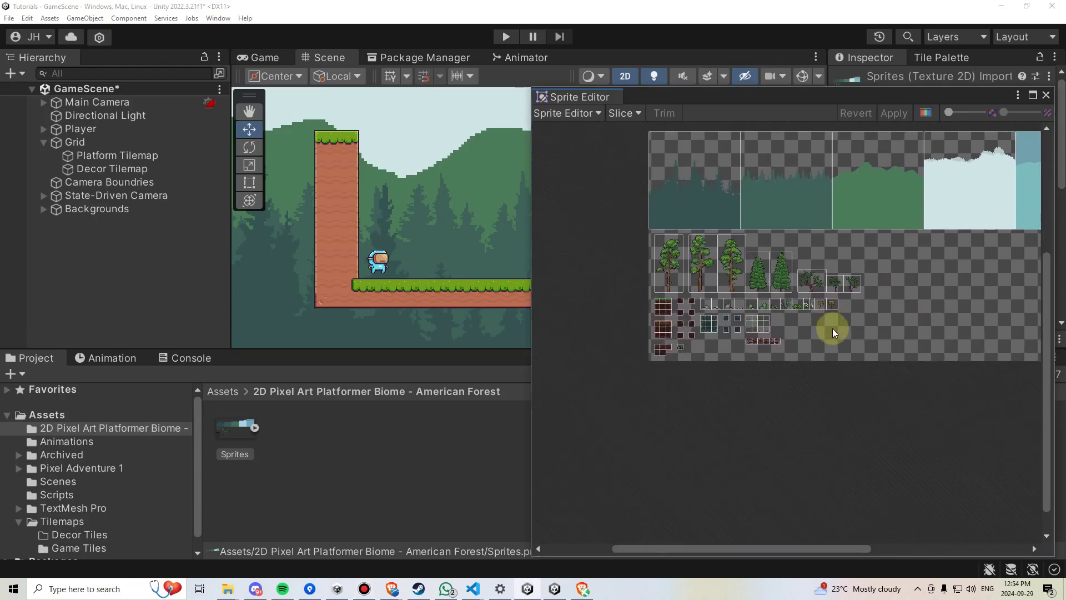
{"action": "scroll", "coordinate": [804, 326], "scroll_direction": "up", "scroll_amount": 2}
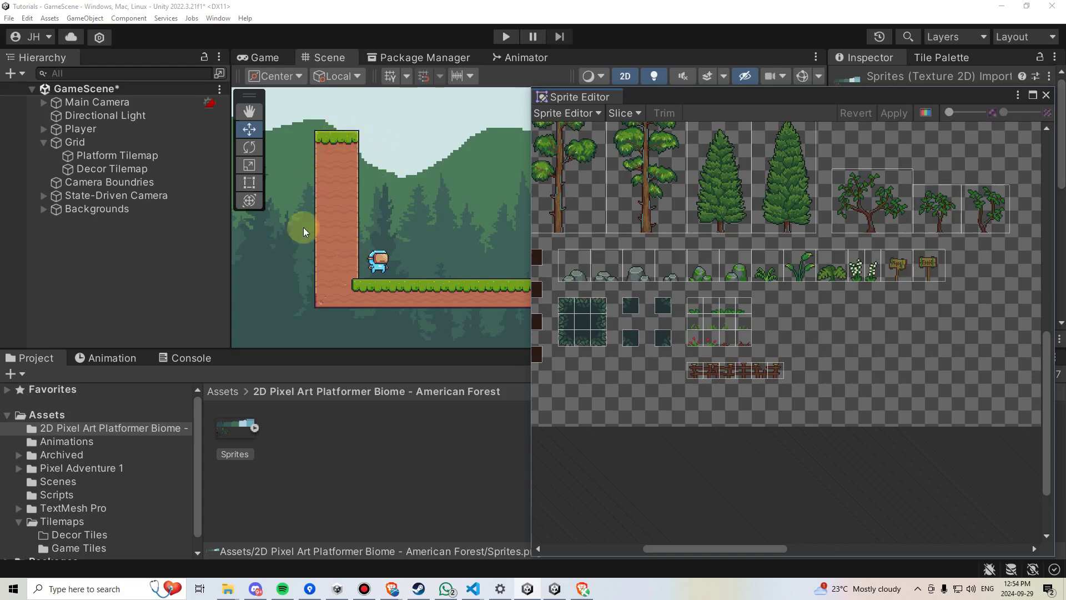
{"action": "scroll", "coordinate": [737, 353], "scroll_direction": "up", "scroll_amount": 5}
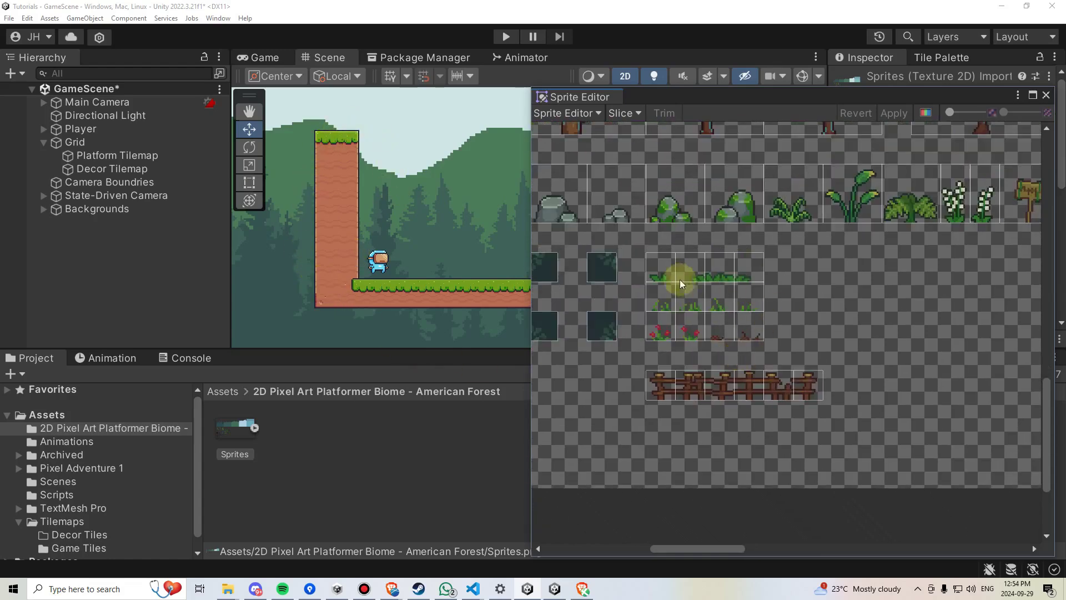
Step: Check the four grass slices and the last fence slice of the Sprites texture, and close the Sprite Editor
{"action": "left_click", "coordinate": [660, 268]}
{"action": "left_click", "coordinate": [691, 270]}
{"action": "left_click", "coordinate": [718, 274]}
{"action": "left_click", "coordinate": [751, 276]}
{"action": "middle_click_drag", "start_coordinate": [814, 291], "coordinate": [793, 249]}
{"action": "left_click", "coordinate": [783, 335]}
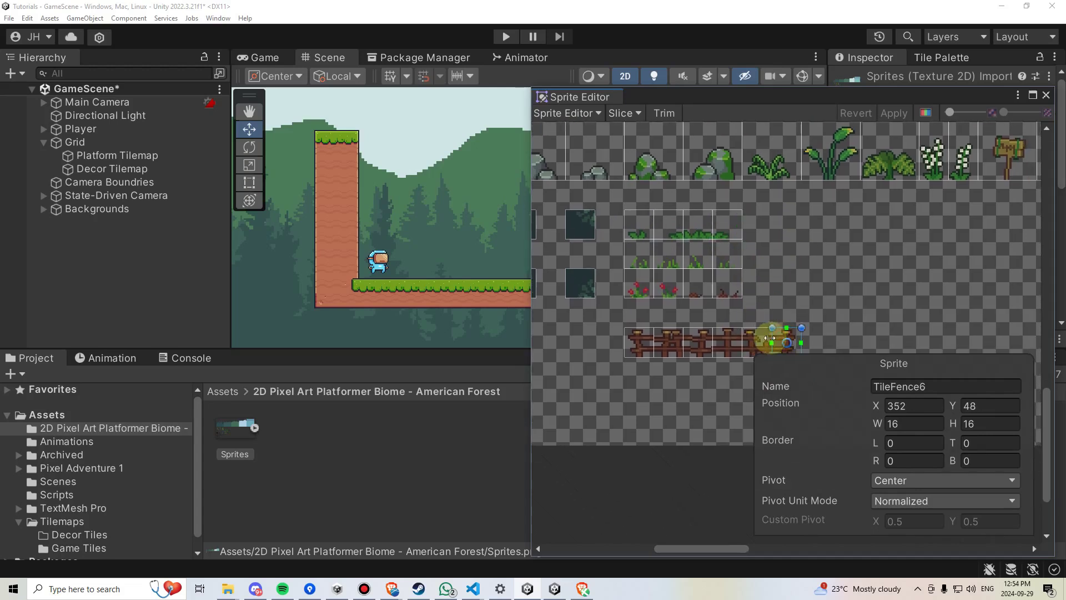
{"action": "left_click", "coordinate": [1045, 95]}
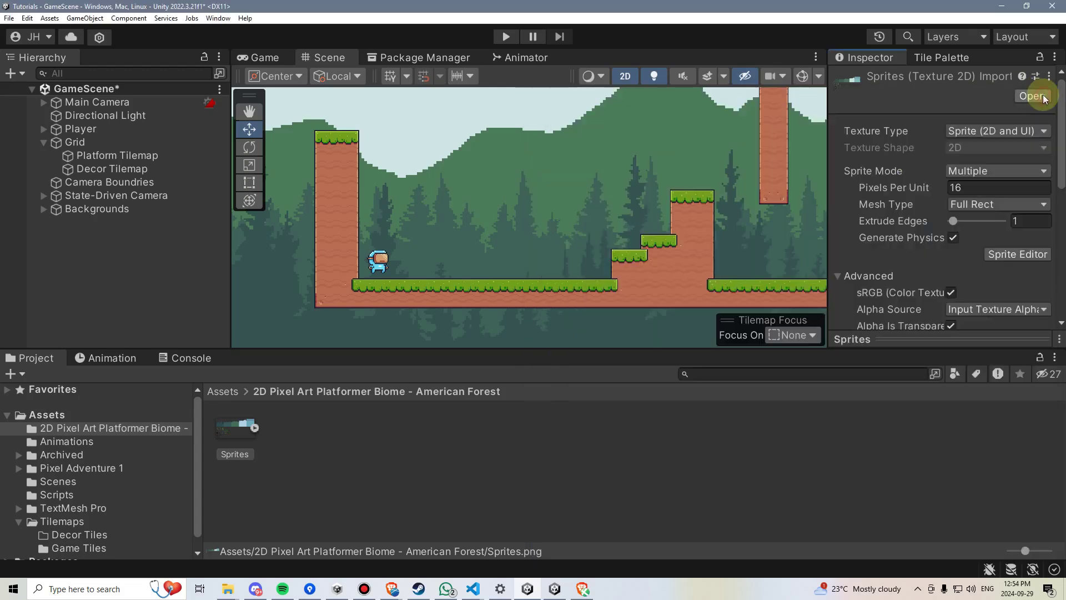
Step: Select all the TilePlant sprites, the spike sprite and the six TileFence sprites of the Sprites texture
{"action": "left_click", "coordinate": [255, 427]}
{"action": "scroll", "coordinate": [553, 452], "scroll_direction": "down", "scroll_amount": 4}
{"action": "left_click", "coordinate": [300, 439]}
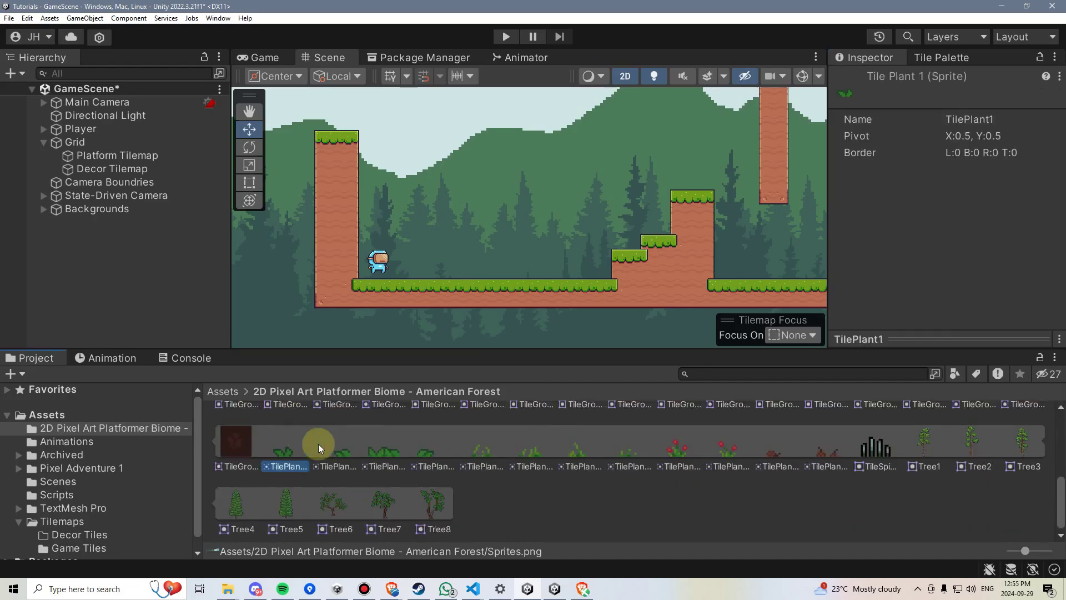
{"action": "left_click", "coordinate": [811, 447], "text": "shift"}
{"action": "left_click", "coordinate": [873, 443], "text": "shift"}
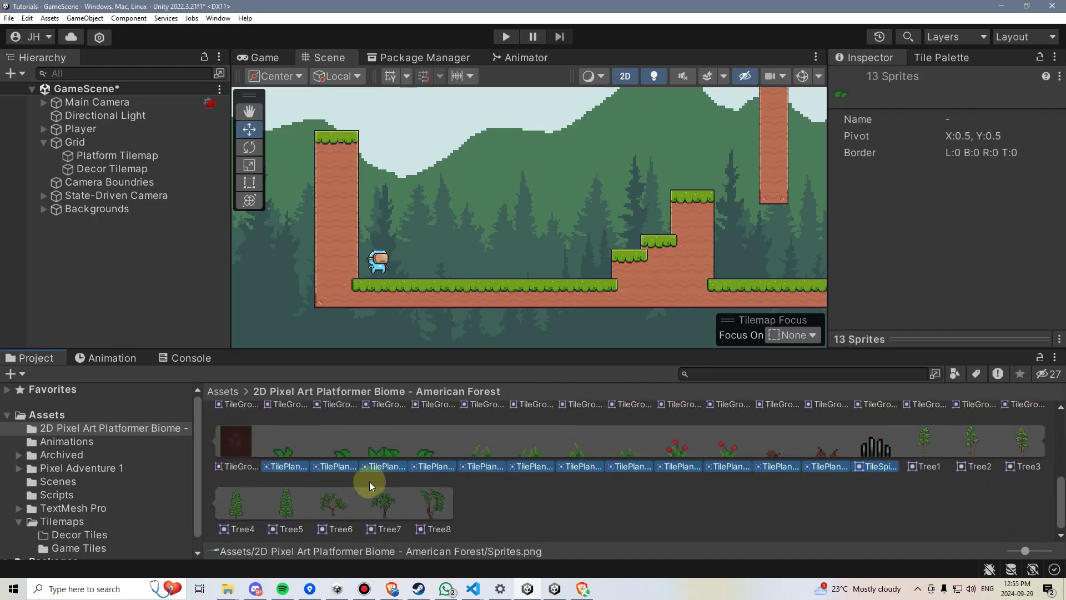
{"action": "scroll", "coordinate": [388, 478], "scroll_direction": "up", "scroll_amount": 4}
{"action": "scroll", "coordinate": [389, 444], "scroll_direction": "up", "scroll_amount": 2}
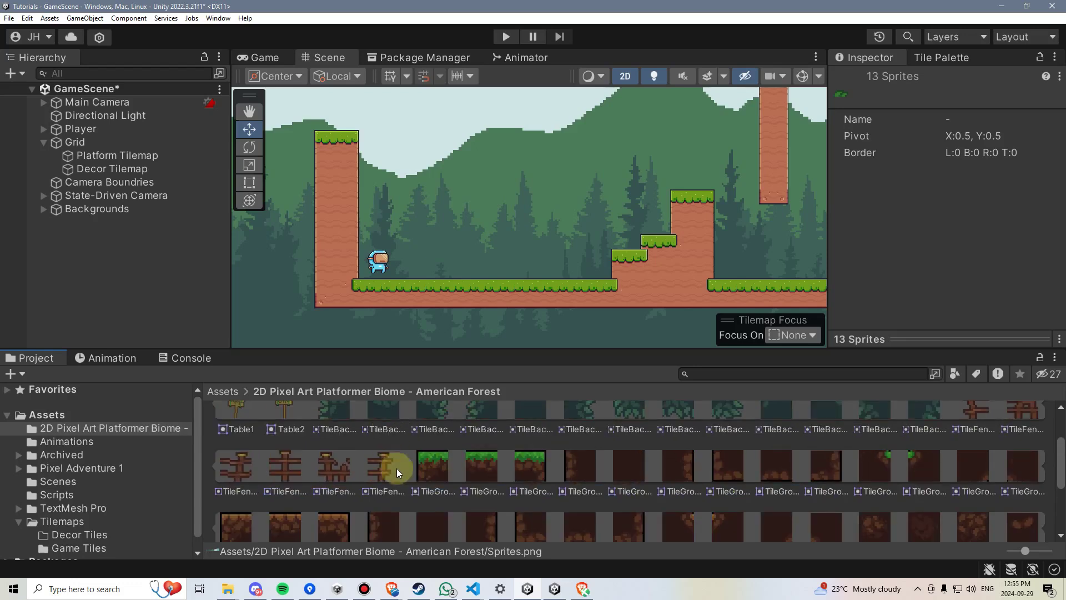
{"action": "left_click", "coordinate": [250, 469], "text": "ctrl"}
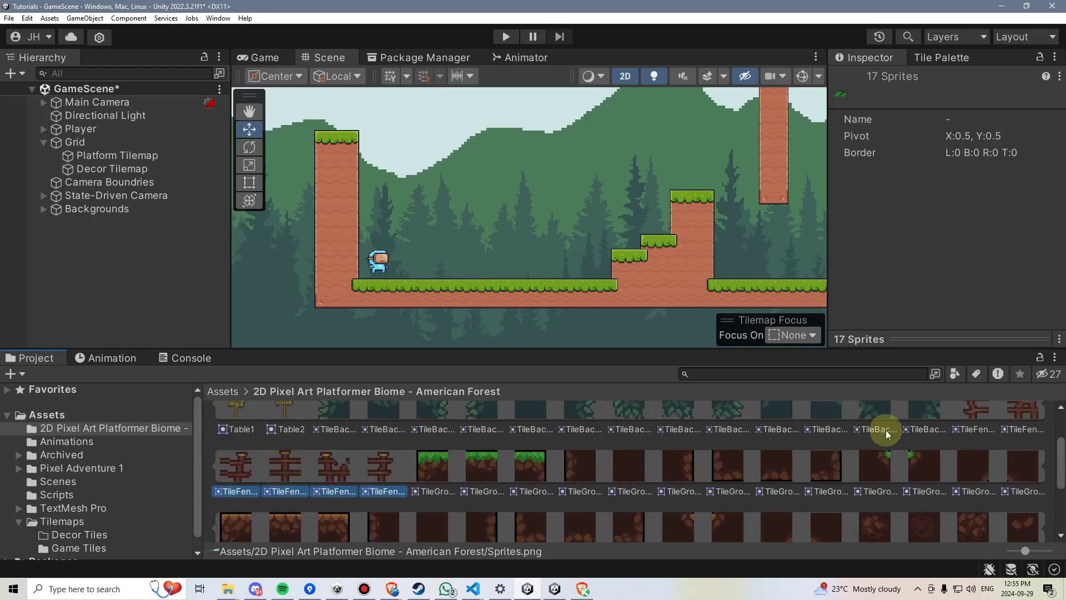
{"action": "scroll", "coordinate": [943, 422], "scroll_direction": "up", "scroll_amount": 1}
{"action": "left_click", "coordinate": [969, 425], "text": "ctrl"}
{"action": "left_click", "coordinate": [1024, 433], "text": "ctrl"}
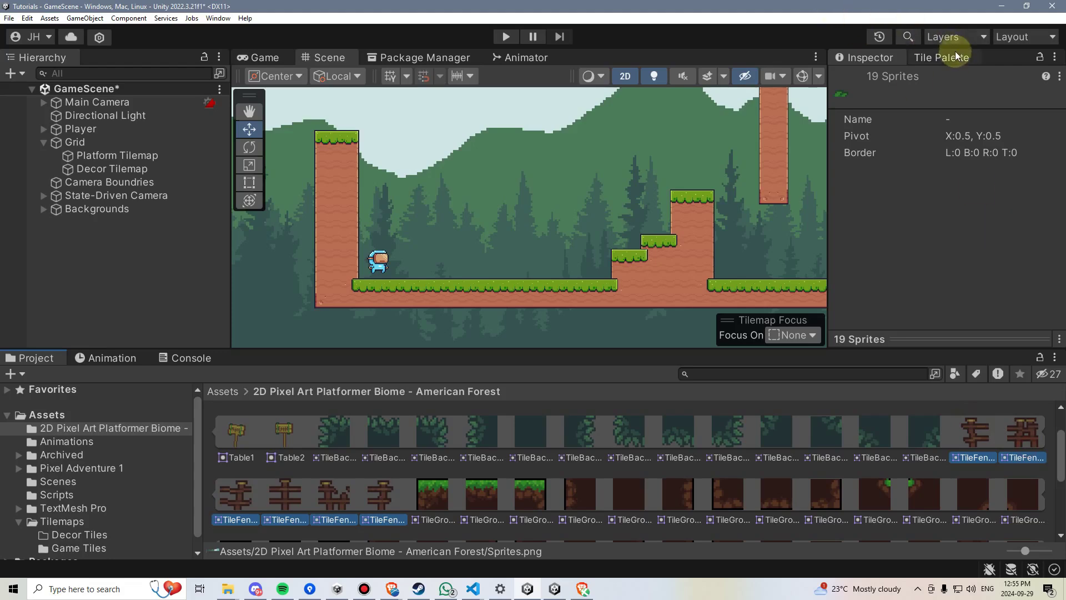
Step: Add the selected plant, spike and fence sprites to Decor Palette, generating their tiles in the Tilemaps > Decor Tiles folder
{"action": "left_click", "coordinate": [942, 57]}
{"action": "left_click_drag", "start_coordinate": [973, 429], "coordinate": [900, 179]}
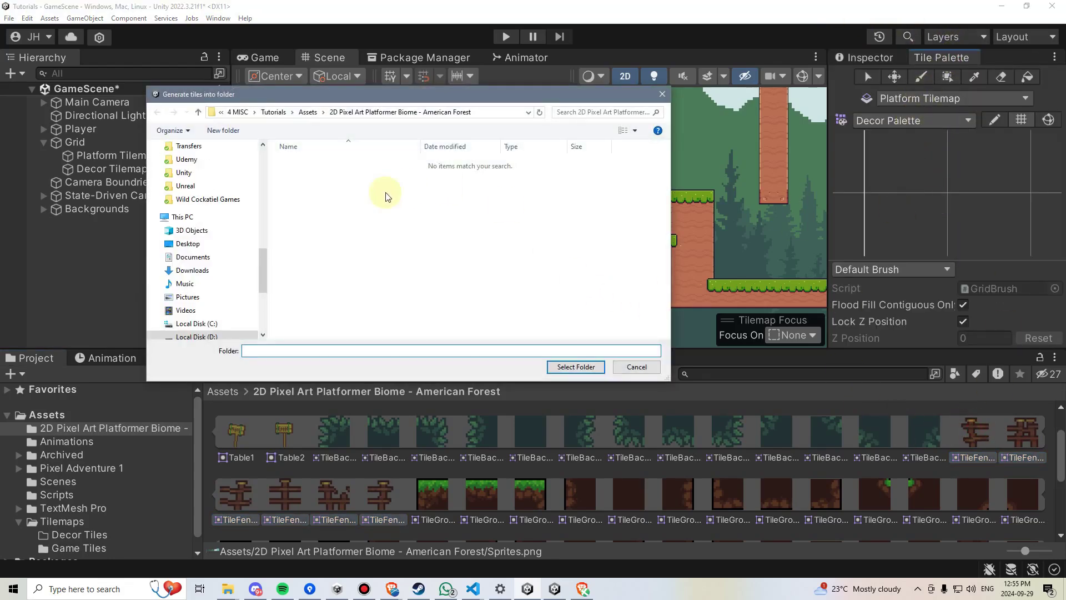
{"action": "left_click", "coordinate": [307, 113]}
{"action": "double_click", "coordinate": [325, 250]}
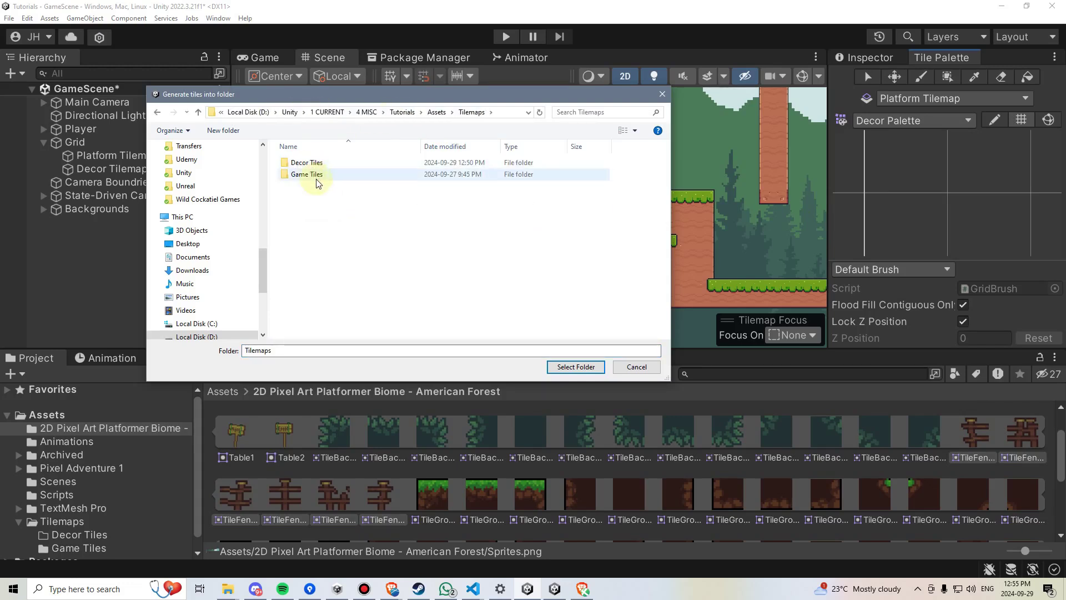
{"action": "left_click", "coordinate": [318, 164]}
{"action": "double_click", "coordinate": [318, 164]}
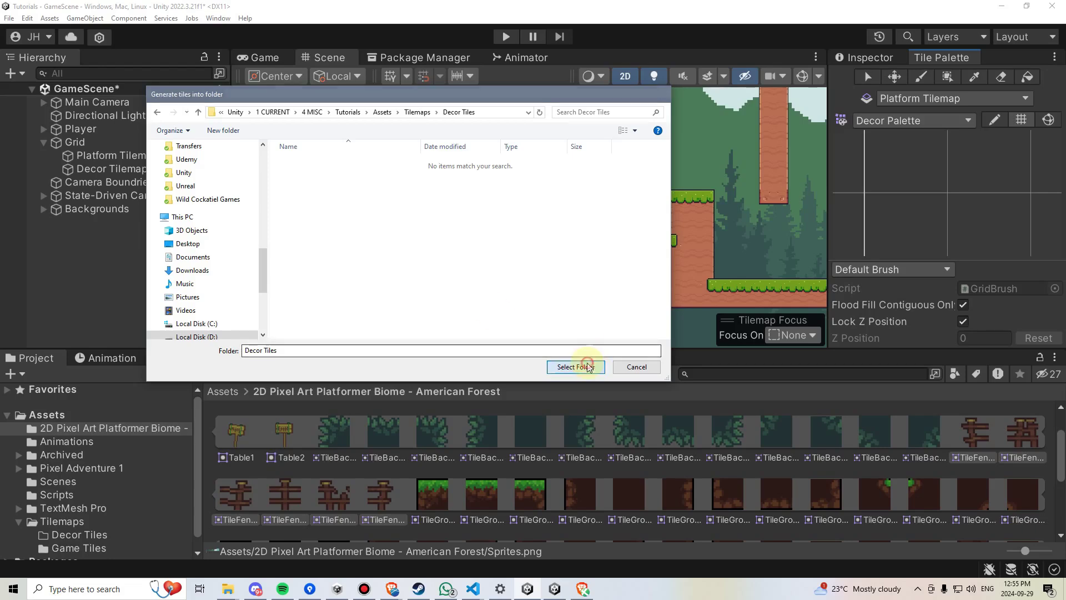
{"action": "left_click", "coordinate": [575, 367]}
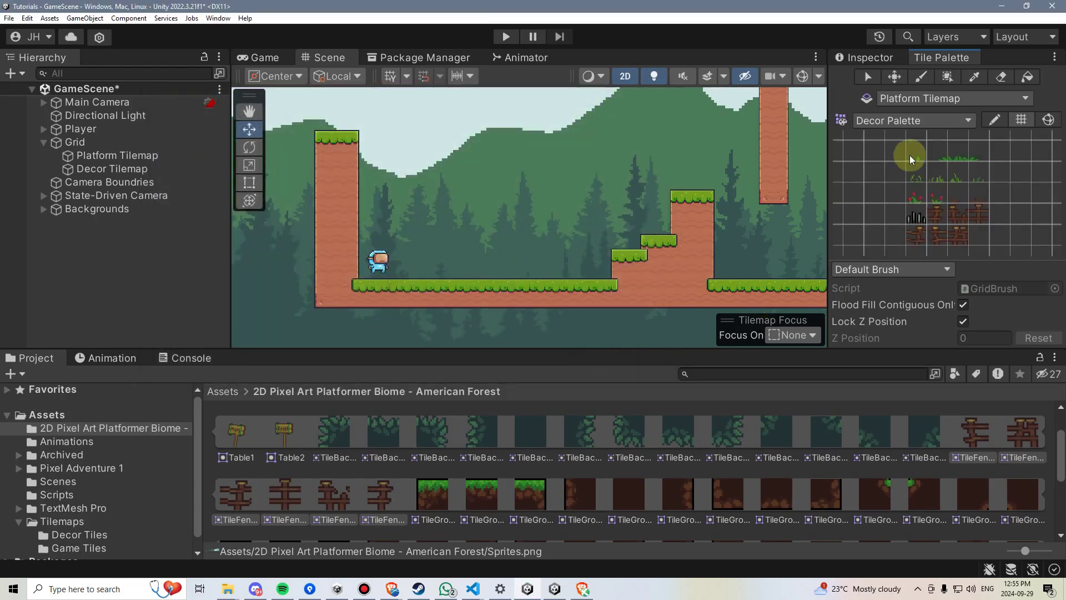
Step: Show the scene gizmos and grid, and paint a row of the first grass tile along the ground on Decor Tilemap
{"action": "left_click", "coordinate": [113, 170]}
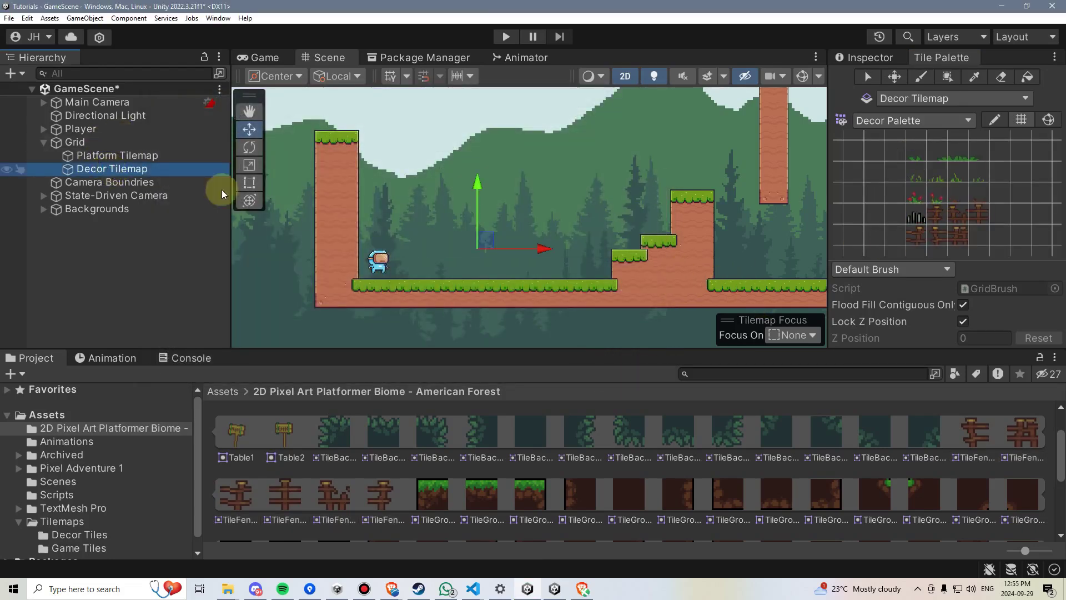
{"action": "left_click", "coordinate": [795, 81]}
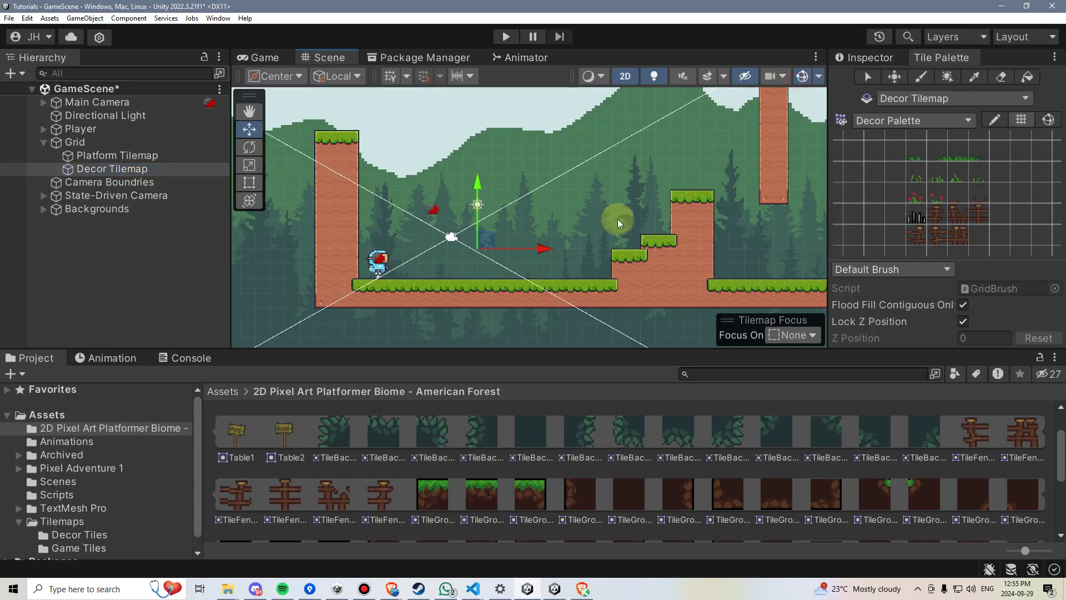
{"action": "scroll", "coordinate": [522, 275], "scroll_direction": "up", "scroll_amount": 6}
{"action": "left_click", "coordinate": [918, 155]}
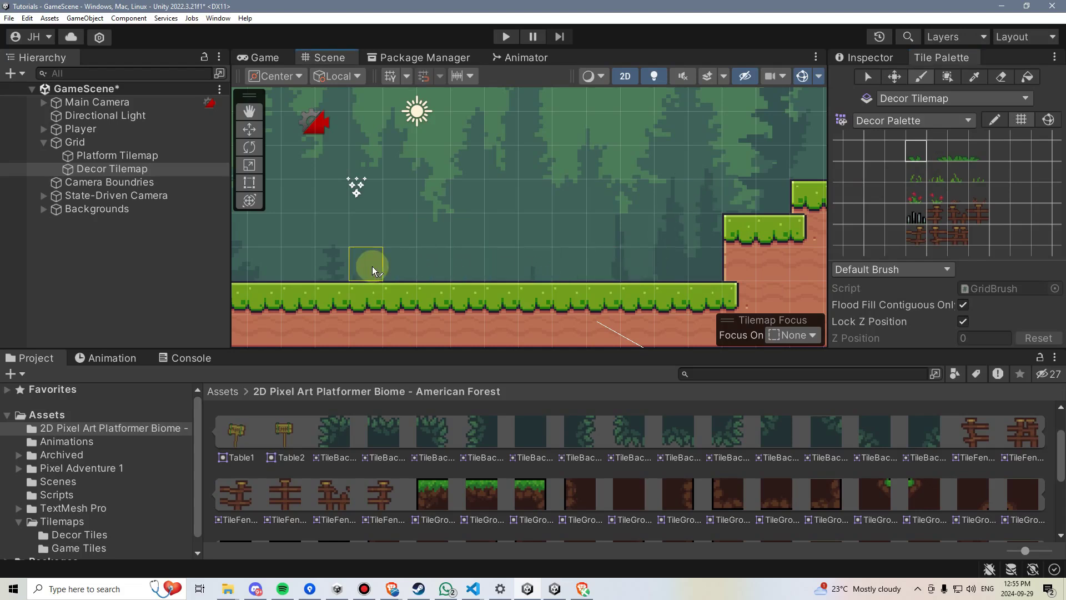
Step: Set the Tilemap Renderer sorting layer of Decor Tilemap to Game
{"action": "left_click", "coordinate": [119, 168]}
{"action": "left_click", "coordinate": [864, 57]}
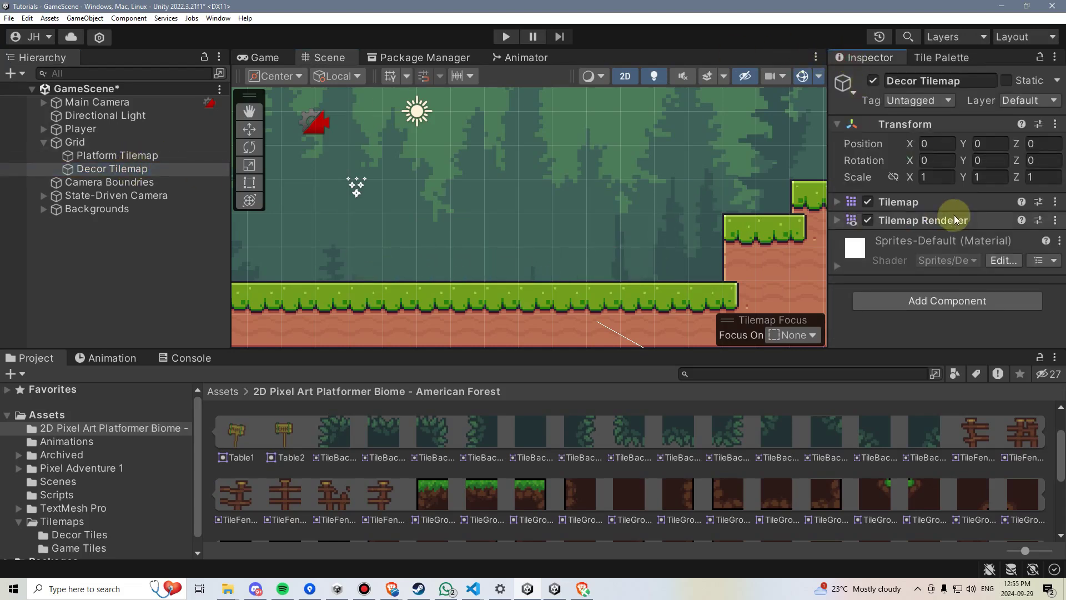
{"action": "left_click", "coordinate": [837, 201]}
{"action": "scroll", "coordinate": [917, 204], "scroll_direction": "down", "scroll_amount": 3}
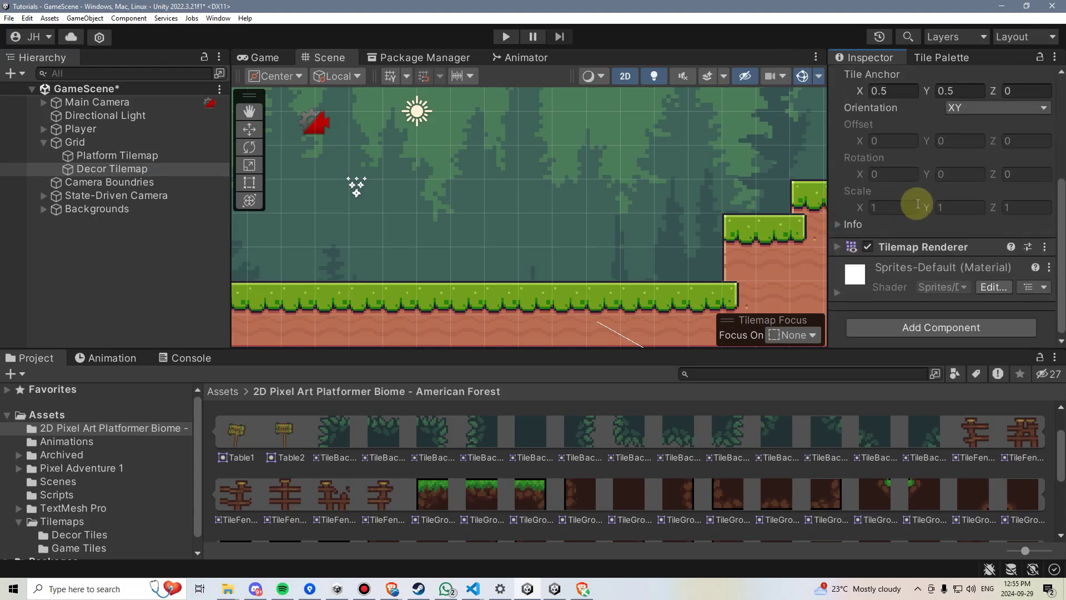
{"action": "left_click", "coordinate": [864, 247]}
{"action": "scroll", "coordinate": [877, 223], "scroll_direction": "down", "scroll_amount": 3}
{"action": "left_click", "coordinate": [980, 225]}
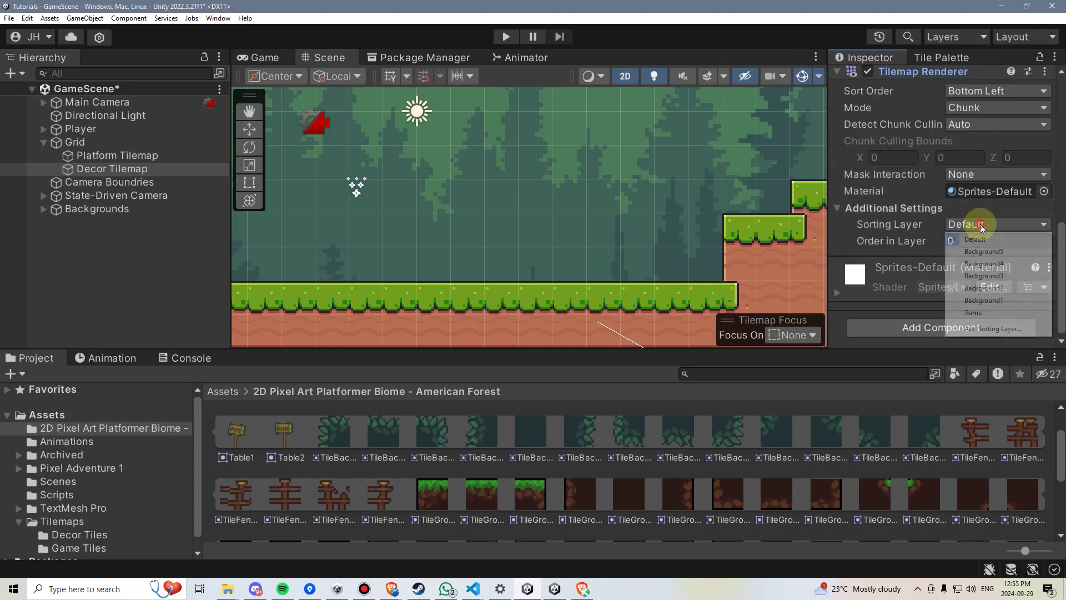
{"action": "left_click", "coordinate": [974, 312]}
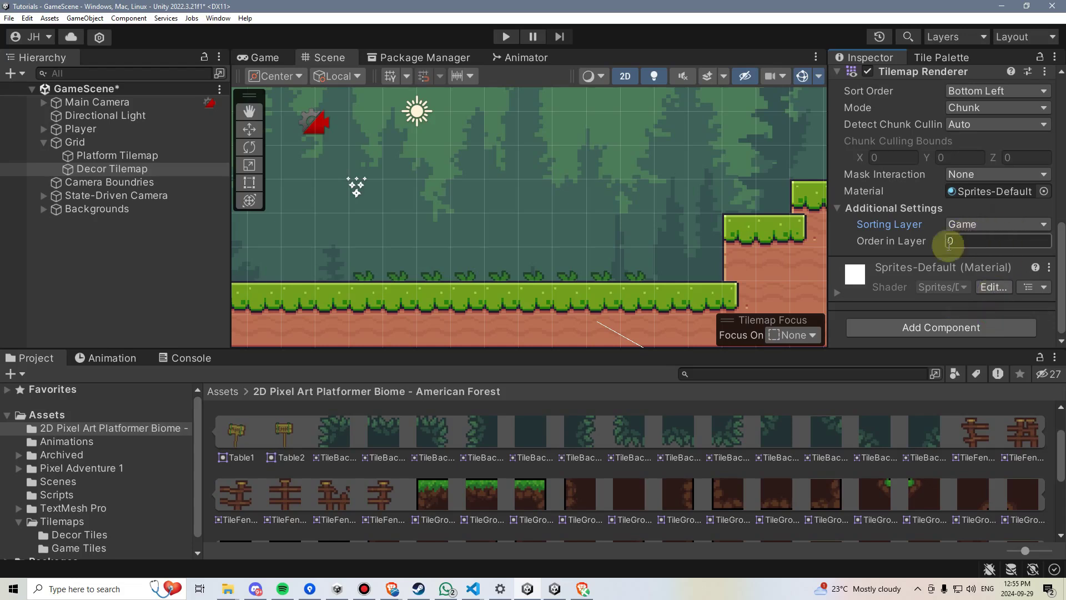
Step: Compare the sorting settings with Platform Tilemap and set the Order in Layer of Decor Tilemap to -1
{"action": "left_click", "coordinate": [218, 155]}
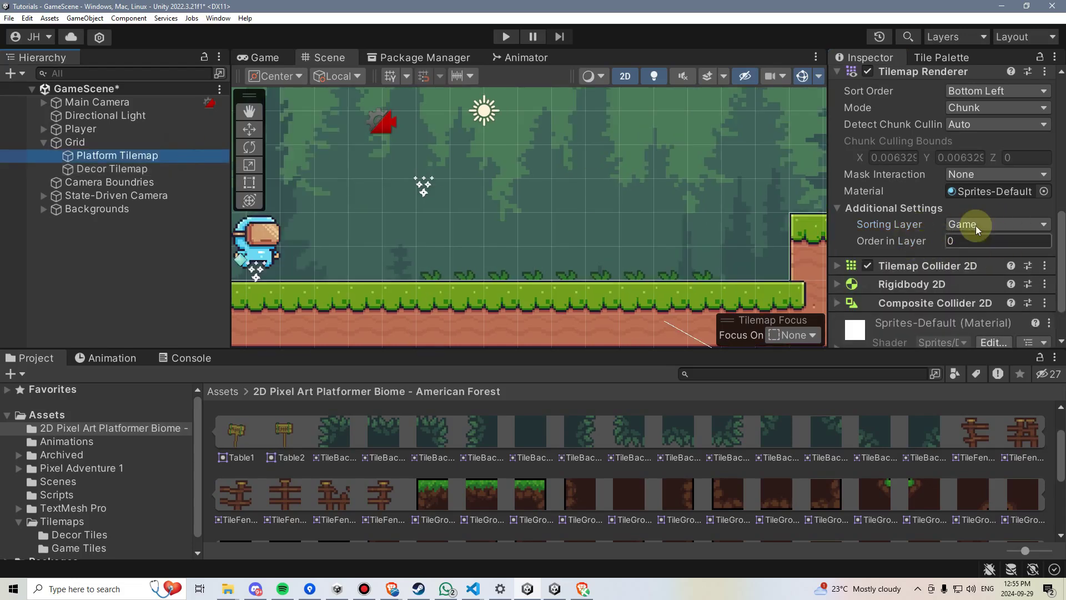
{"action": "left_click", "coordinate": [114, 168]}
{"action": "left_click", "coordinate": [970, 248]}
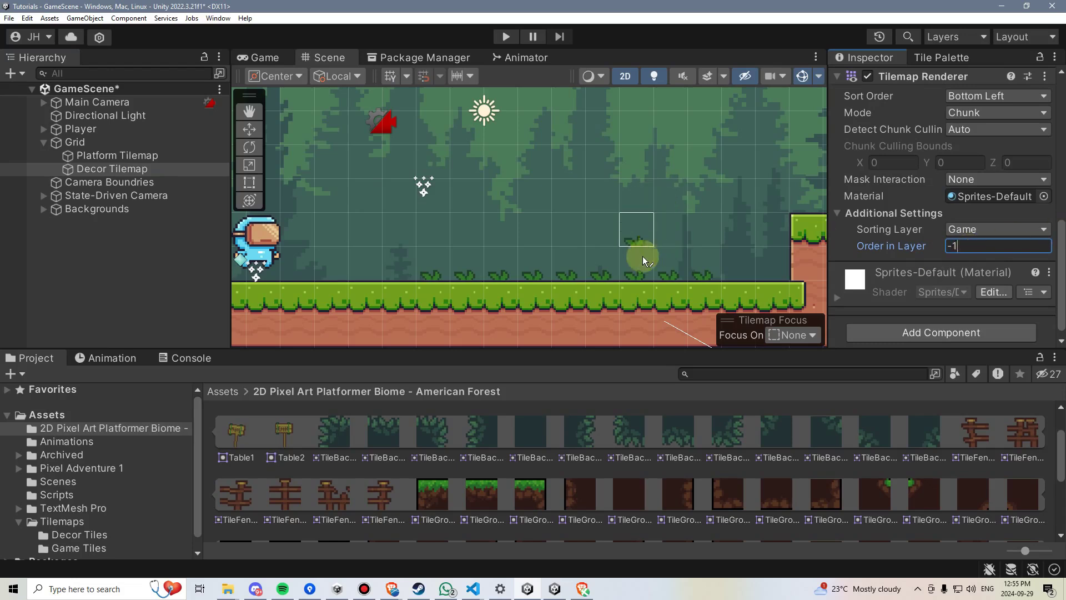
Step: Paint red flower tiles at several spots in and beside the grass row on Decor Tilemap
{"action": "left_click", "coordinate": [941, 57]}
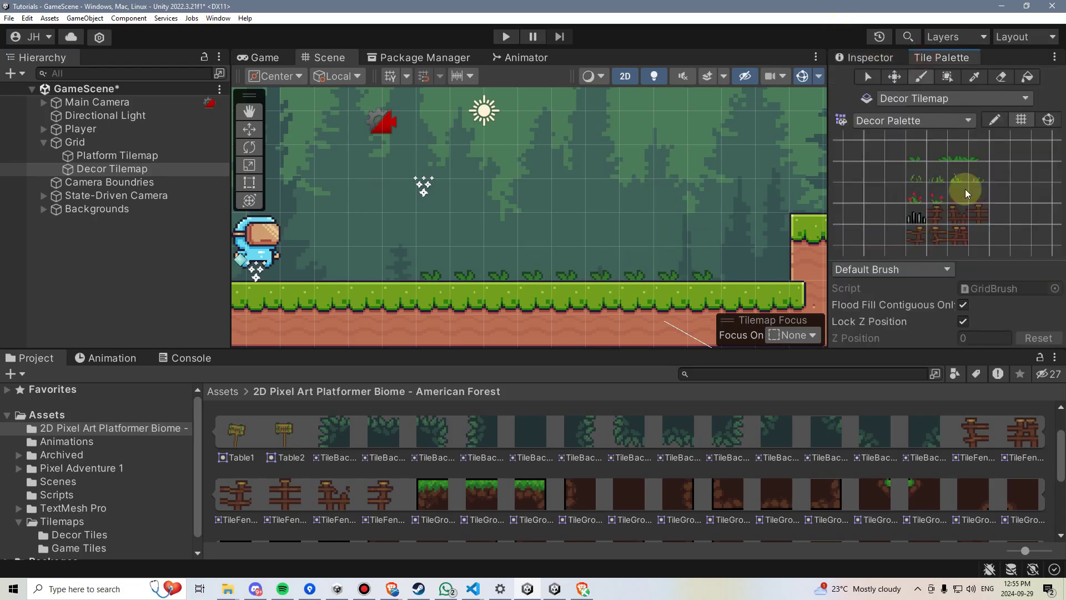
{"action": "left_click", "coordinate": [935, 198]}
{"action": "mouse_move", "coordinate": [741, 265]}
{"action": "left_mouse_down"}
{"action": "mouse_move", "coordinate": [750, 257]}
{"action": "mouse_move", "coordinate": [631, 262]}
{"action": "left_mouse_up"}
{"action": "left_click_drag", "start_coordinate": [394, 272], "coordinate": [444, 275]}
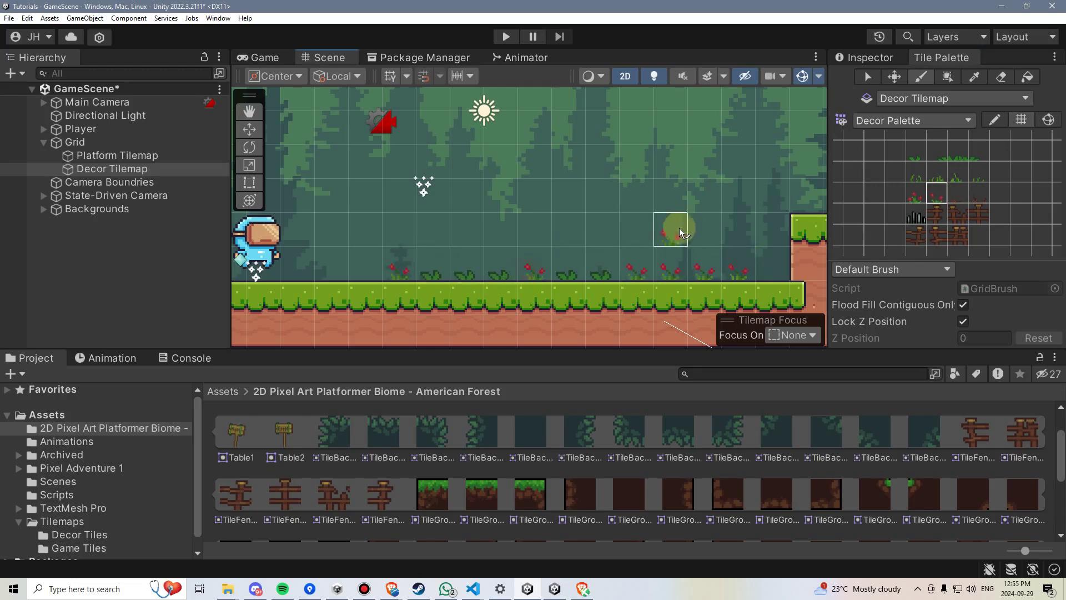
Step: Erase all the painted grass and flower tiles along the ground from Decor Tilemap
{"action": "middle_click_drag", "start_coordinate": [679, 228], "coordinate": [581, 242]}
{"action": "left_click_drag", "start_coordinate": [660, 291], "coordinate": [441, 302], "text": "shift"}
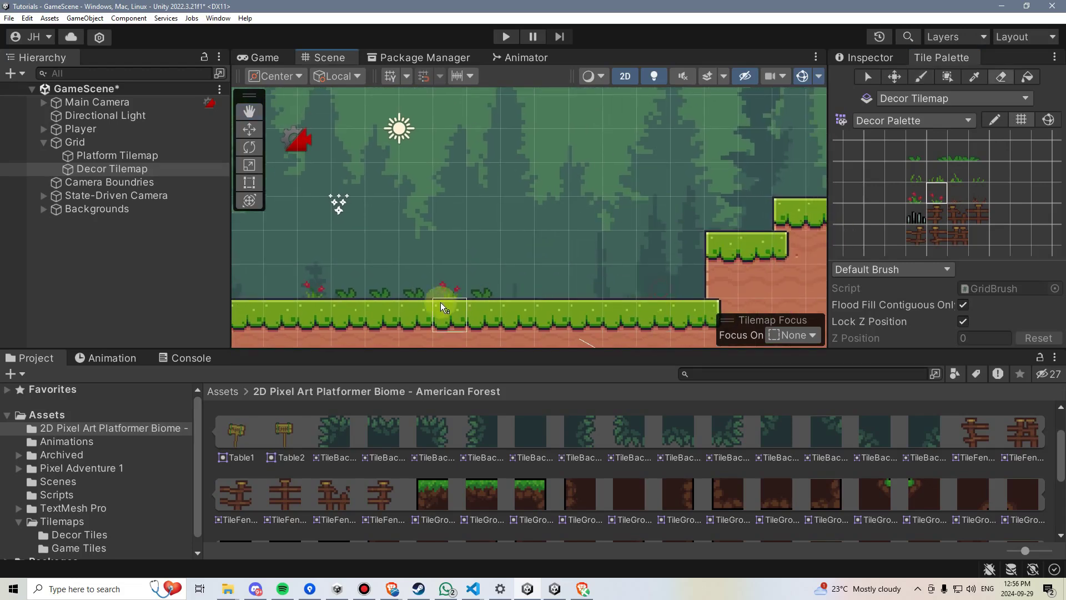
{"action": "middle_click_drag", "start_coordinate": [534, 234], "coordinate": [635, 198]}
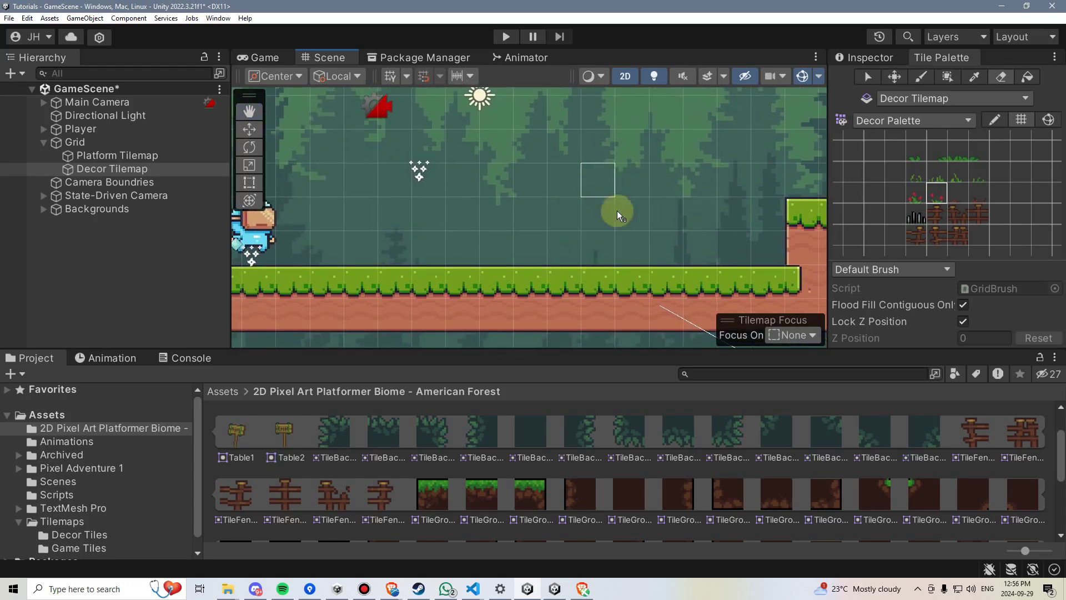
Step: Create a Rule Tile named Random Decor in the 2D Pixel Art Platformer Biome - American Forest folder
{"action": "scroll", "coordinate": [345, 471], "scroll_direction": "up", "scroll_amount": 2}
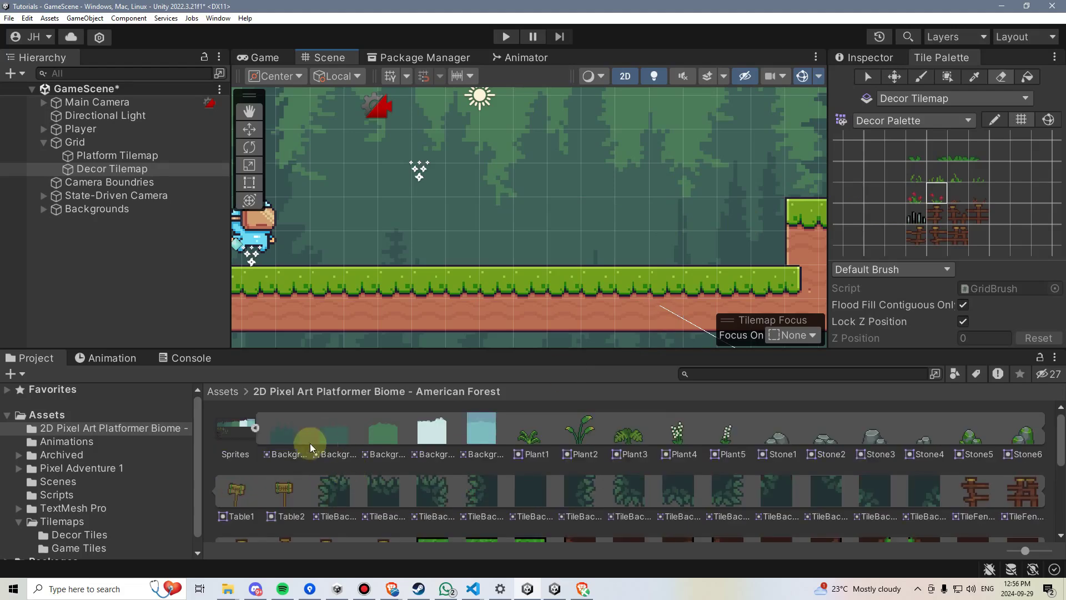
{"action": "left_click", "coordinate": [305, 427]}
{"action": "right_click", "coordinate": [302, 422]}
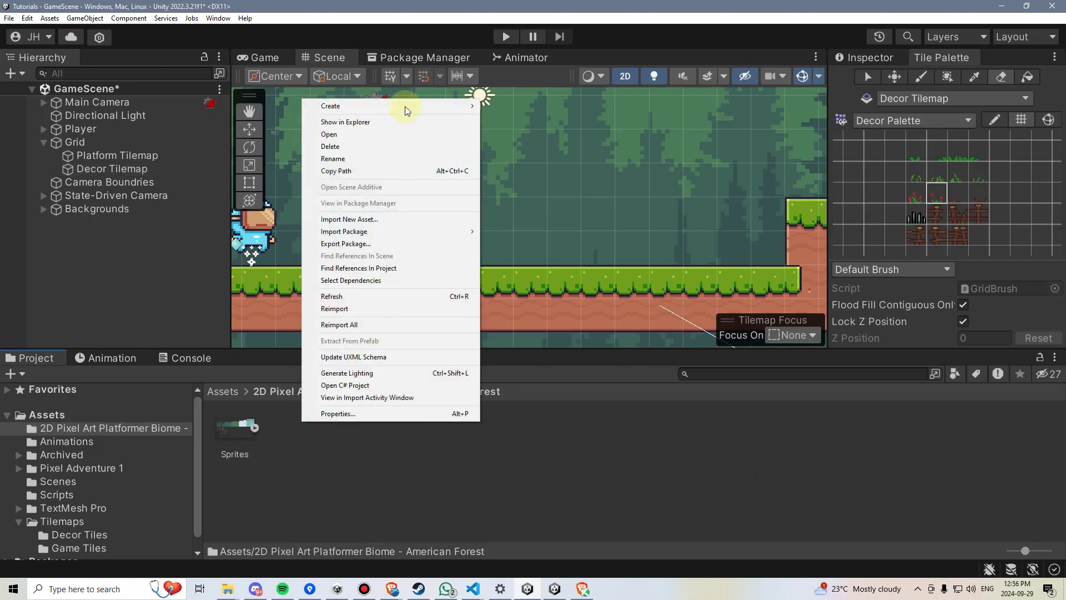
{"action": "mouse_move", "coordinate": [405, 105]}
{"action": "mouse_move", "coordinate": [551, 98]}
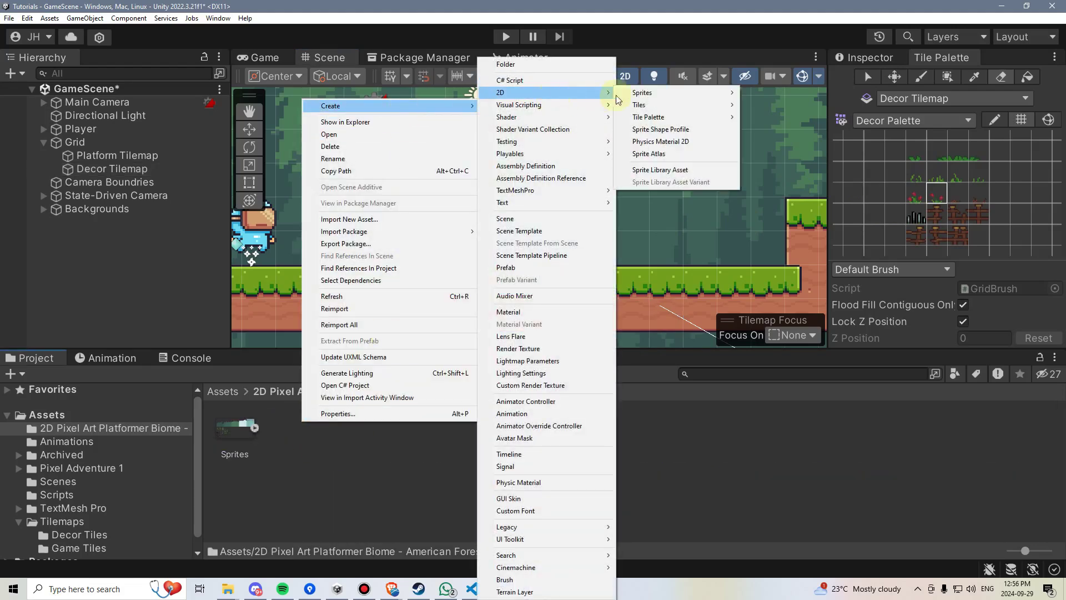
{"action": "mouse_move", "coordinate": [659, 102]}
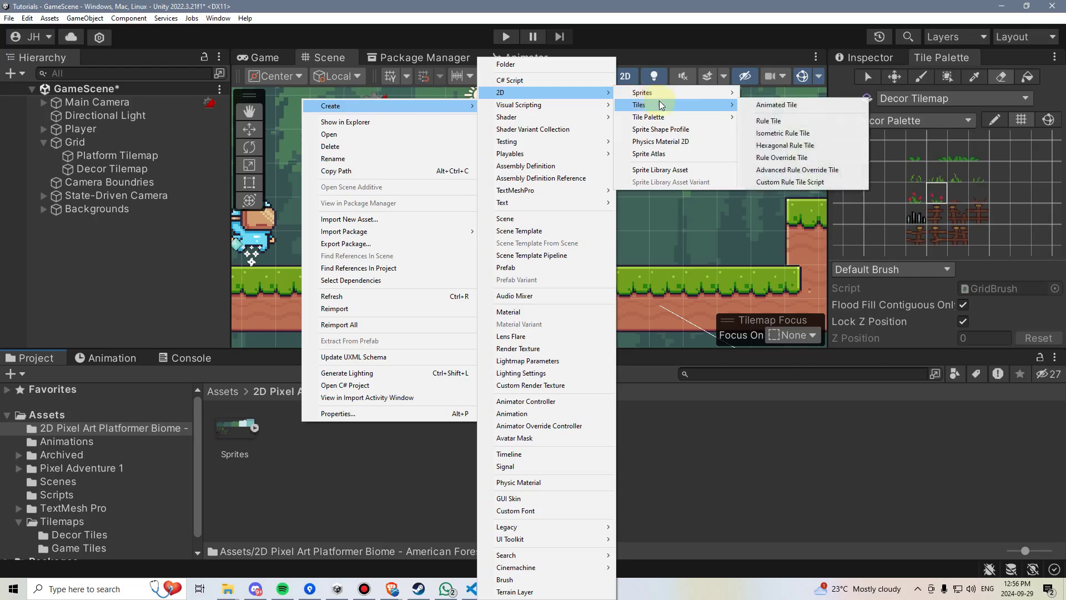
{"action": "left_click", "coordinate": [777, 120]}
{"action": "type", "text": "Rand"}
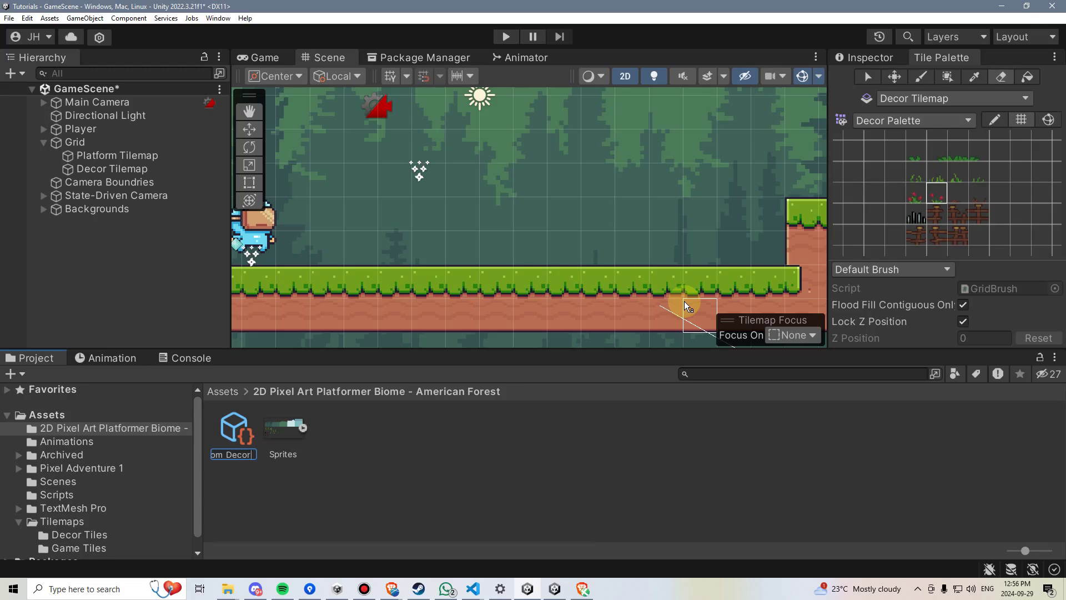
{"action": "key", "text": "Return"}
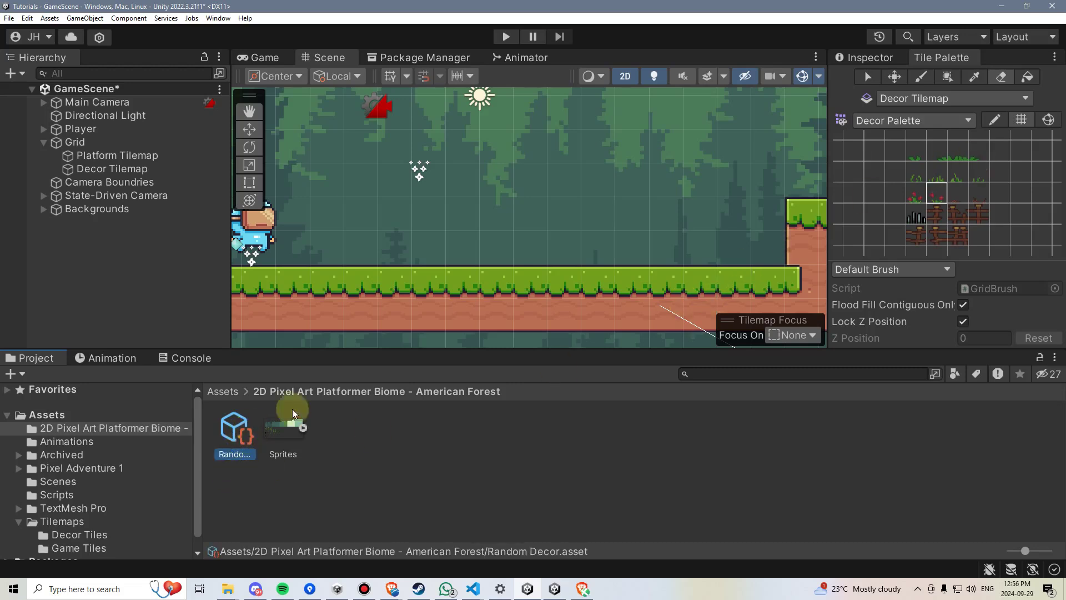
Step: Assign the first red flower sprite as the default sprite of Random Decor and add one tiling rule
{"action": "left_click", "coordinate": [888, 57]}
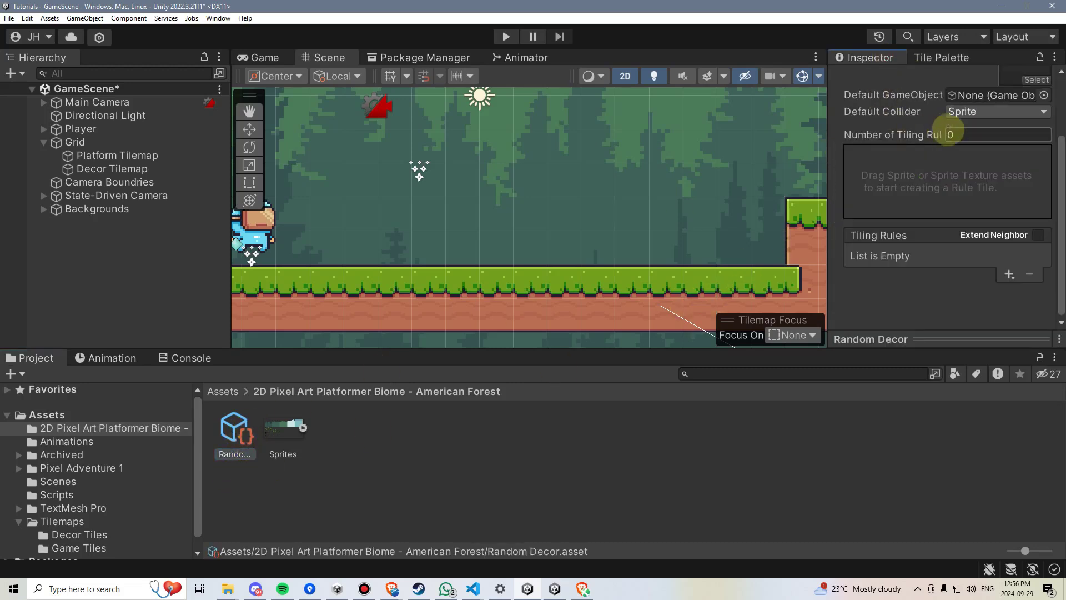
{"action": "scroll", "coordinate": [955, 139], "scroll_direction": "up", "scroll_amount": 2}
{"action": "scroll", "coordinate": [992, 125], "scroll_direction": "up", "scroll_amount": 1}
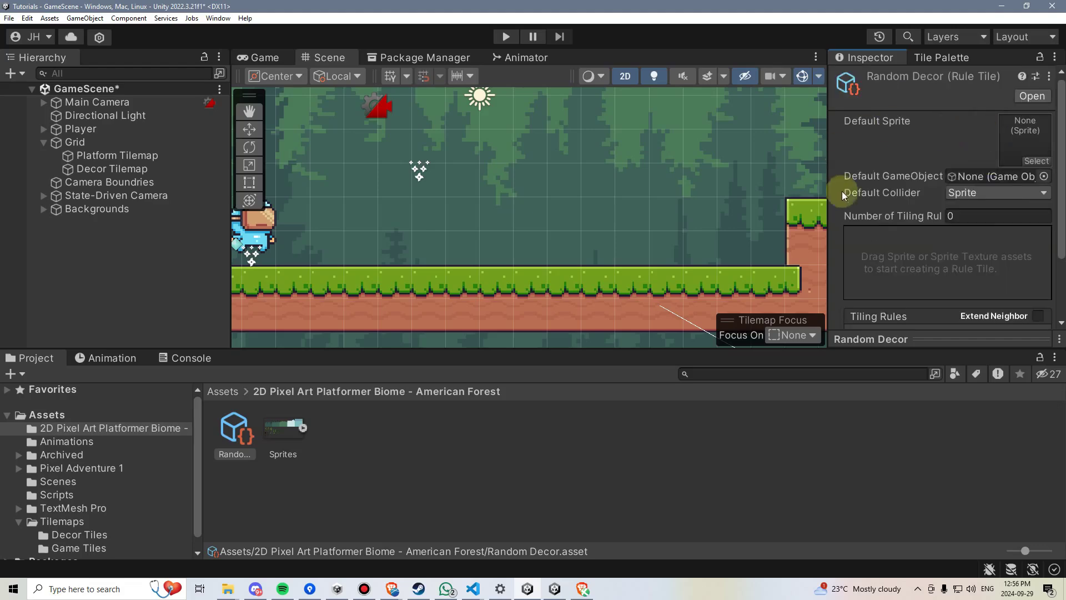
{"action": "left_click", "coordinate": [304, 428]}
{"action": "scroll", "coordinate": [561, 437], "scroll_direction": "down", "scroll_amount": 5}
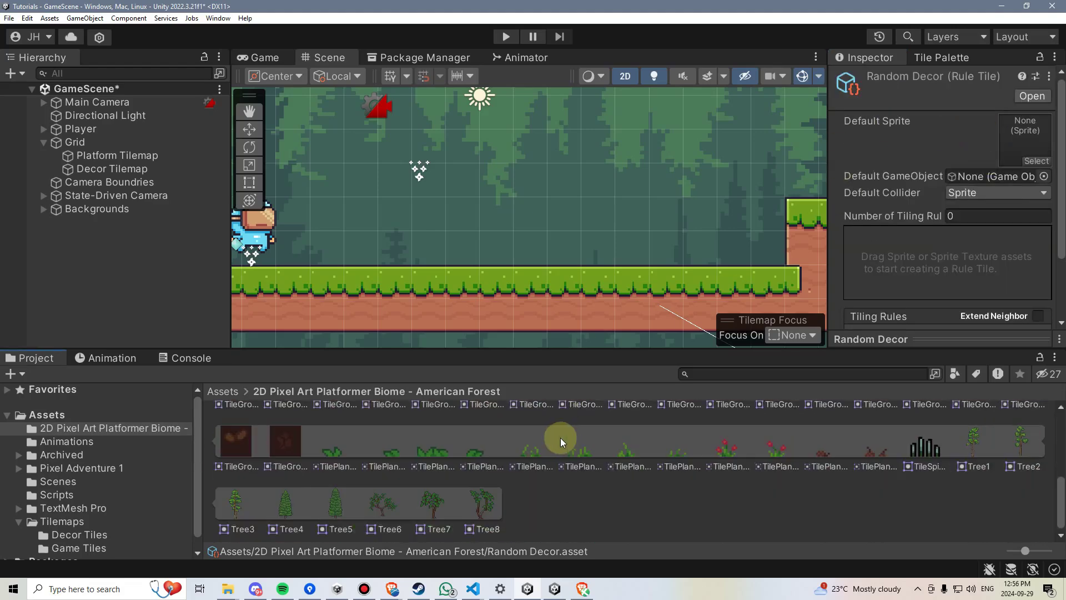
{"action": "left_click_drag", "start_coordinate": [729, 453], "coordinate": [1024, 72]}
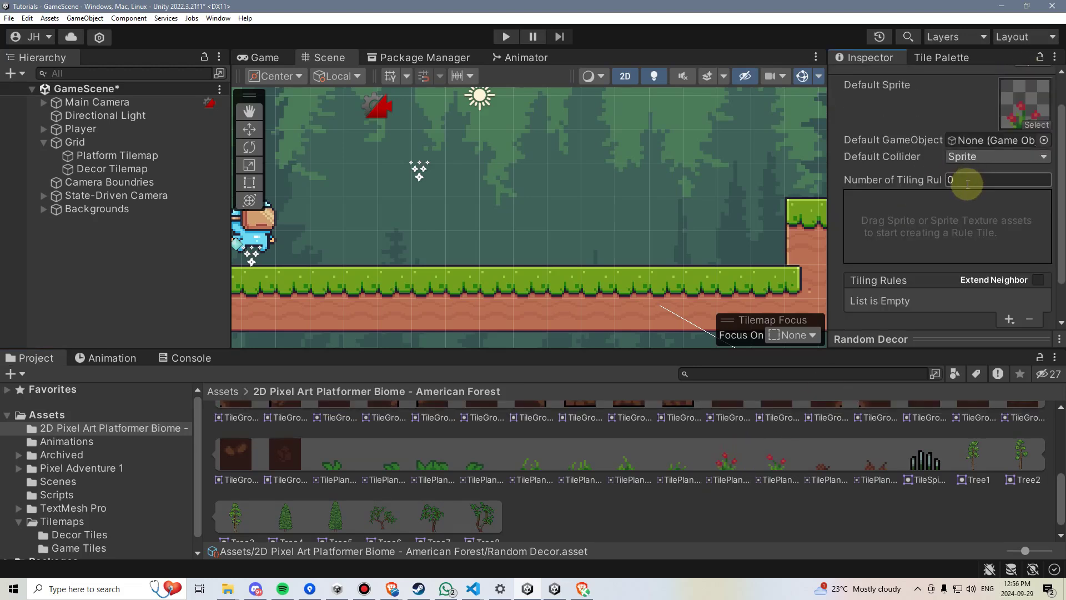
{"action": "left_click", "coordinate": [1008, 274]}
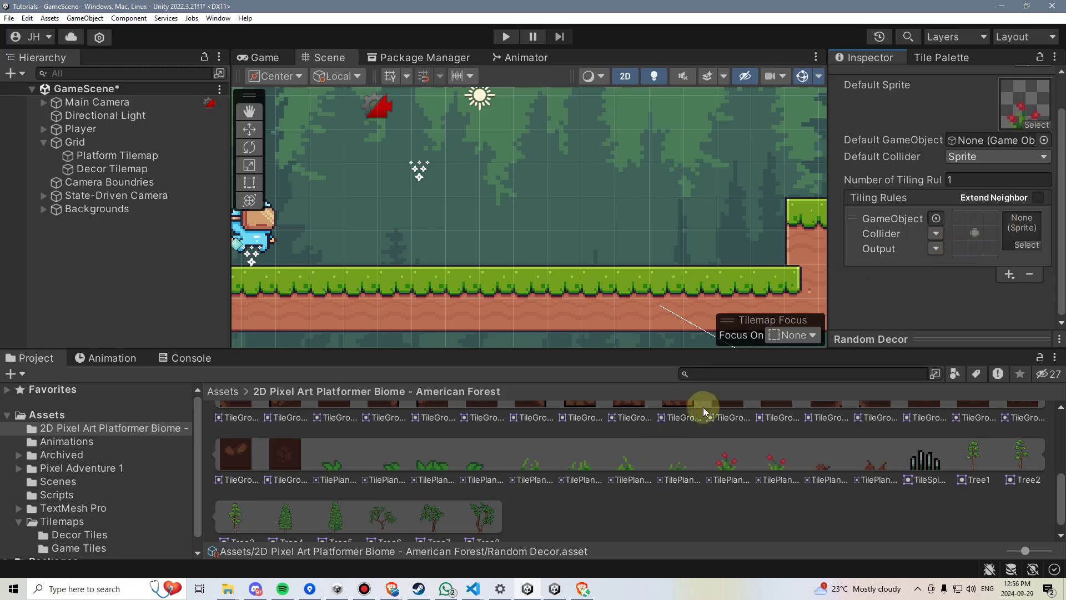
Step: Assign the first red flower sprite to the tiling rule of Random Decor and set the rule's output to Random
{"action": "left_click_drag", "start_coordinate": [727, 460], "coordinate": [1028, 236]}
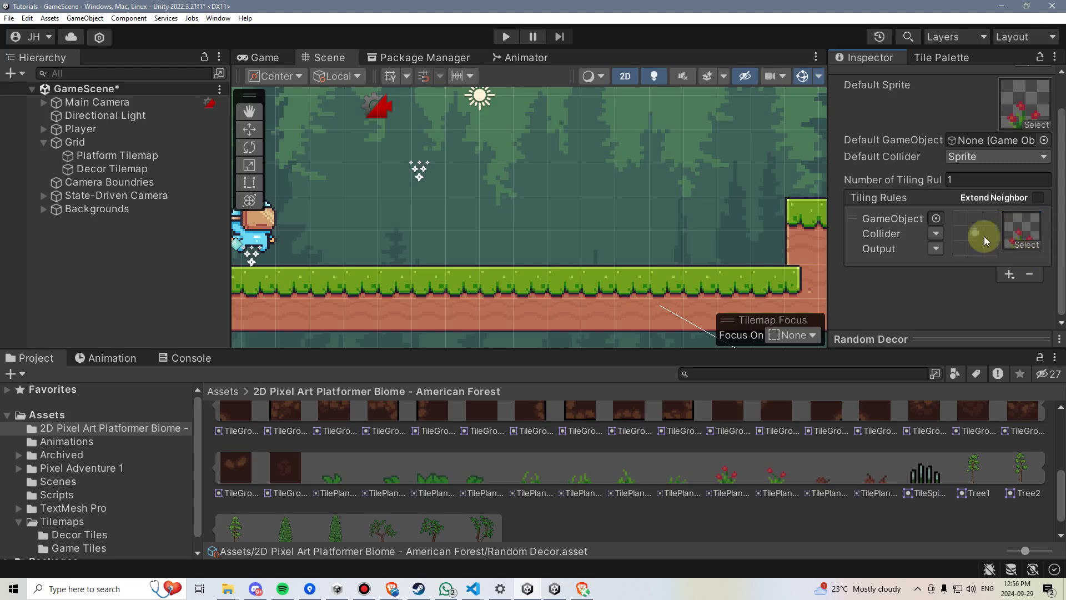
{"action": "left_click", "coordinate": [935, 248]}
{"action": "left_click", "coordinate": [958, 274]}
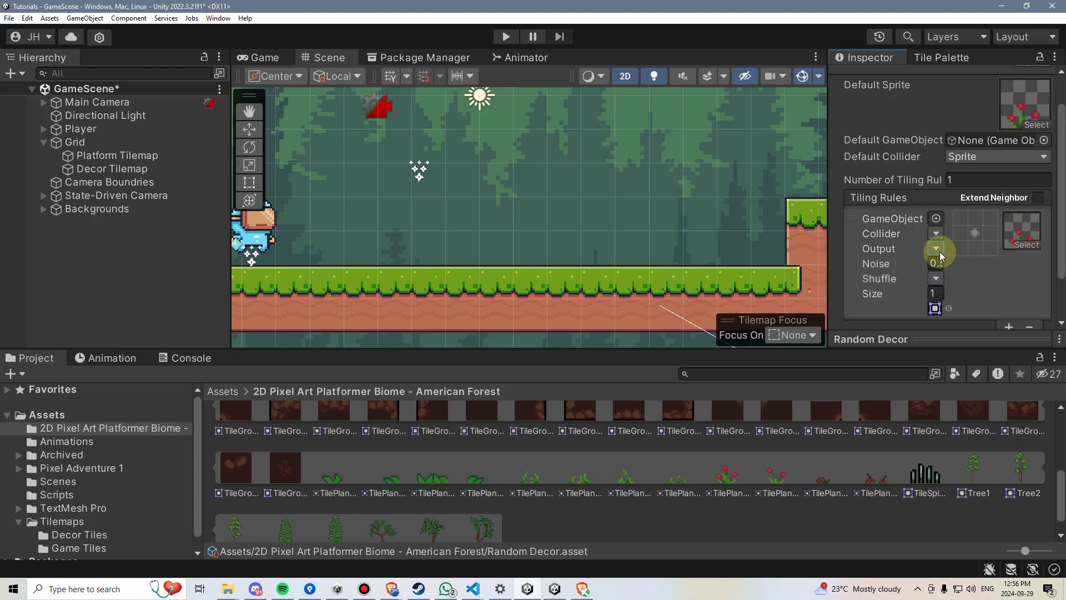
{"action": "left_click_drag", "start_coordinate": [825, 254], "coordinate": [703, 268]}
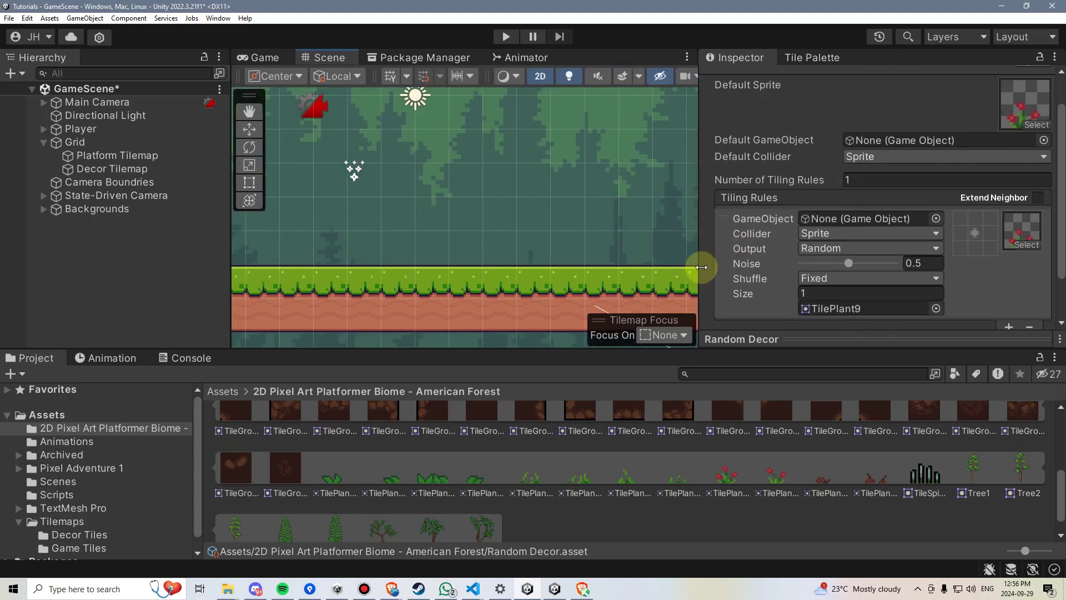
{"action": "scroll", "coordinate": [786, 285], "scroll_direction": "down", "scroll_amount": 2}
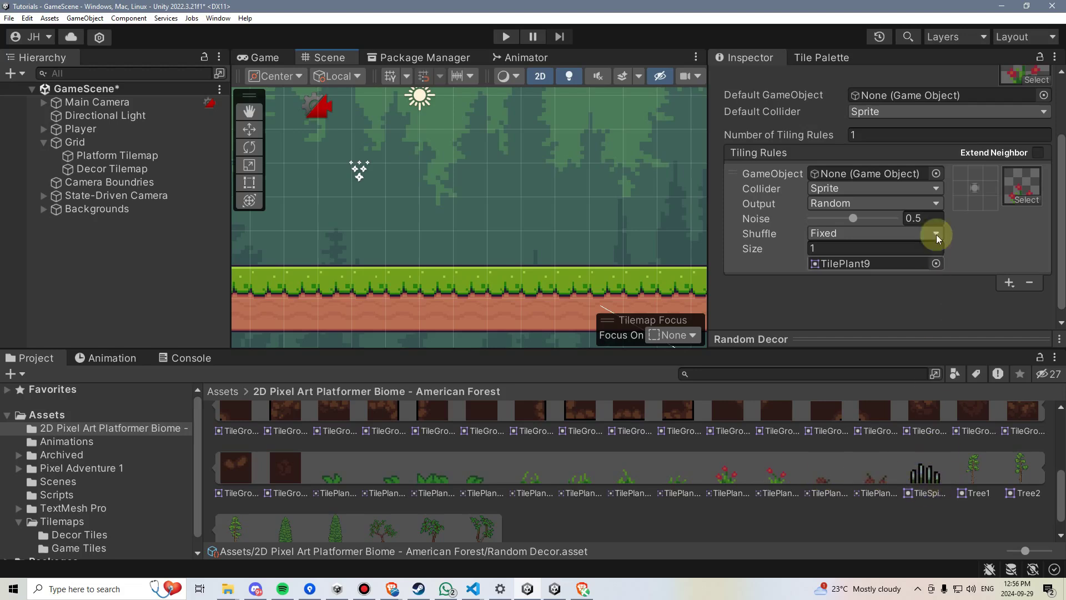
Step: Set the rule's random sprite list size to 13 and fill it with TilePlant1 through TilePlant12 and TileSpikes
{"action": "left_click", "coordinate": [833, 244]}
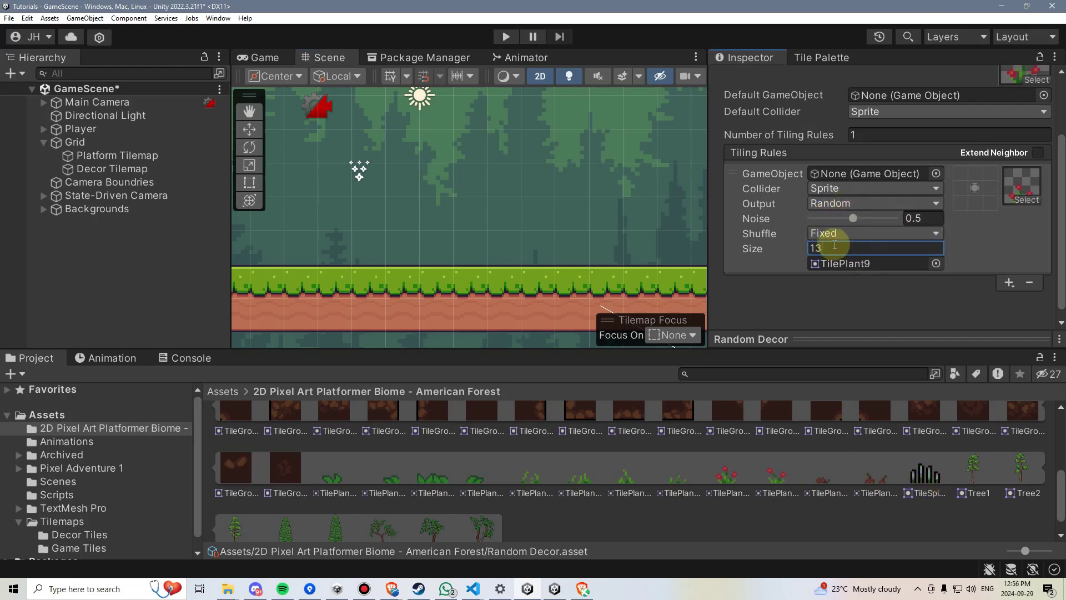
{"action": "type", "text": "3"}
{"action": "scroll", "coordinate": [942, 254], "scroll_direction": "down", "scroll_amount": 3}
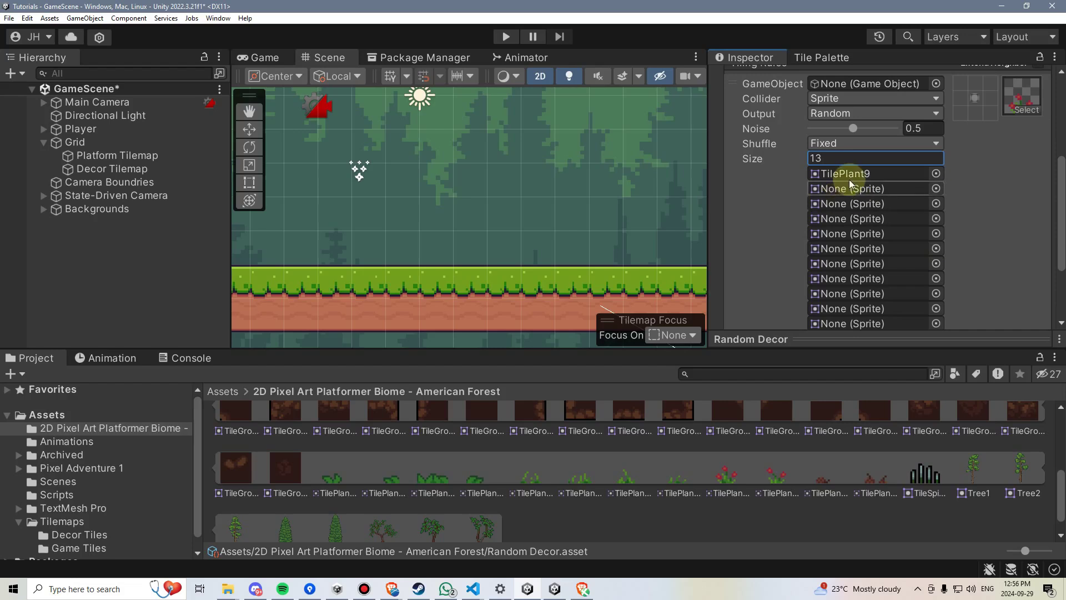
{"action": "left_click_drag", "start_coordinate": [342, 475], "coordinate": [861, 175]}
{"action": "left_click_drag", "start_coordinate": [381, 467], "coordinate": [842, 189]}
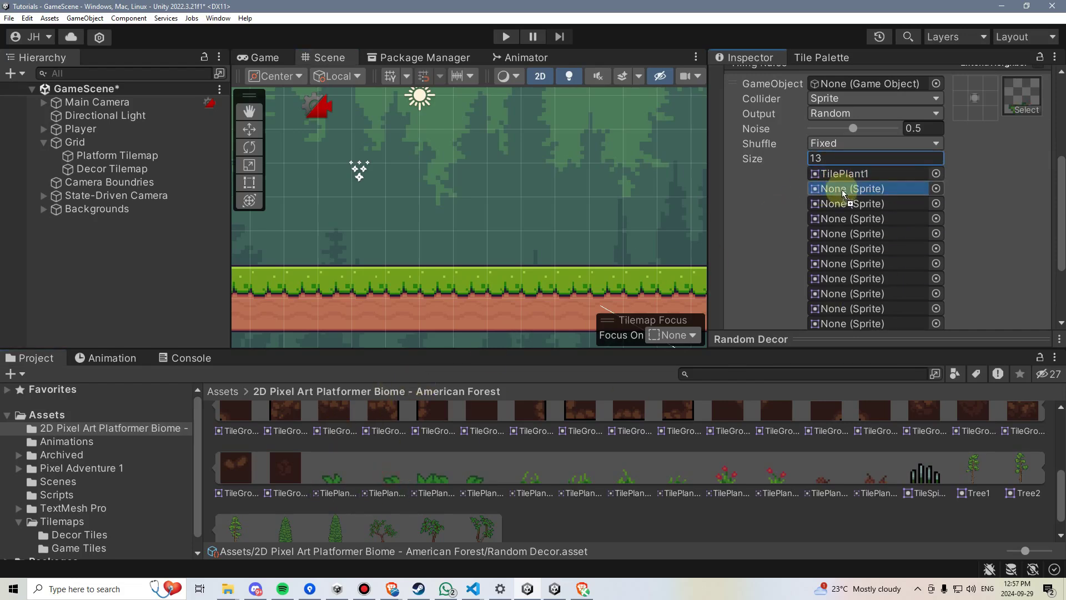
{"action": "left_click_drag", "start_coordinate": [444, 463], "coordinate": [887, 208]}
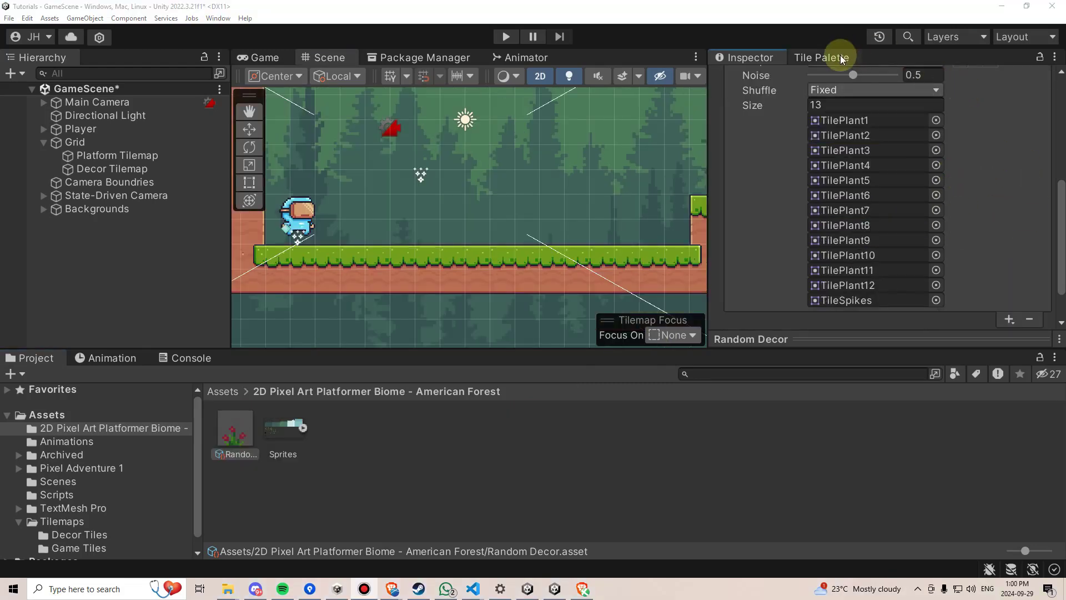
Step: Add the Random Decor rule tile to Decor Palette and paint it along the whole first ground stretch on Decor Tilemap
{"action": "left_click", "coordinate": [841, 59]}
{"action": "left_click_drag", "start_coordinate": [231, 432], "coordinate": [803, 210]}
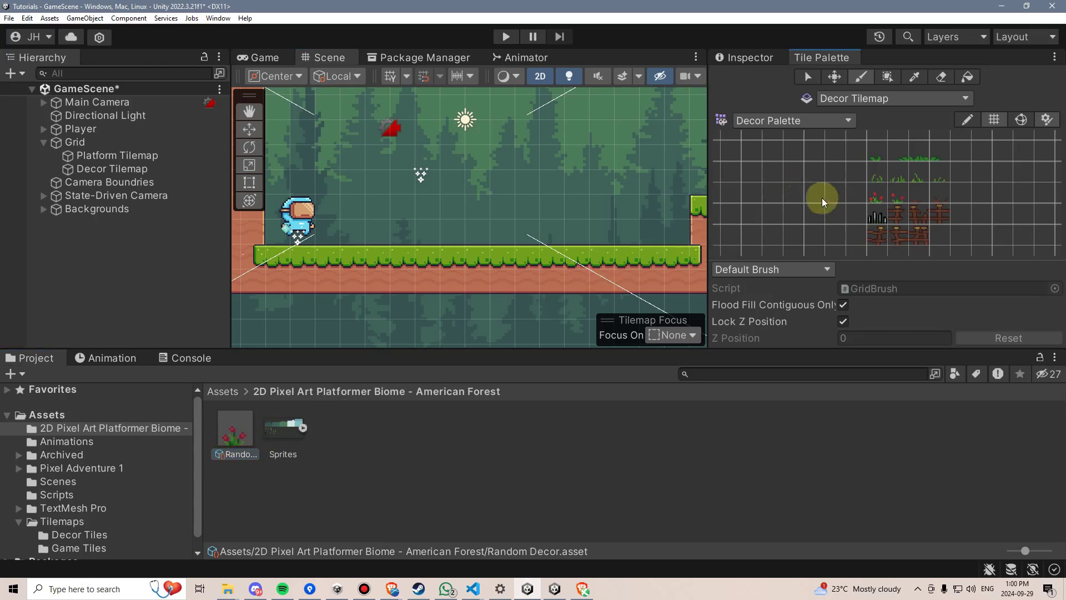
{"action": "left_click_drag", "start_coordinate": [834, 194], "coordinate": [835, 193]}
{"action": "left_click", "coordinate": [139, 170]}
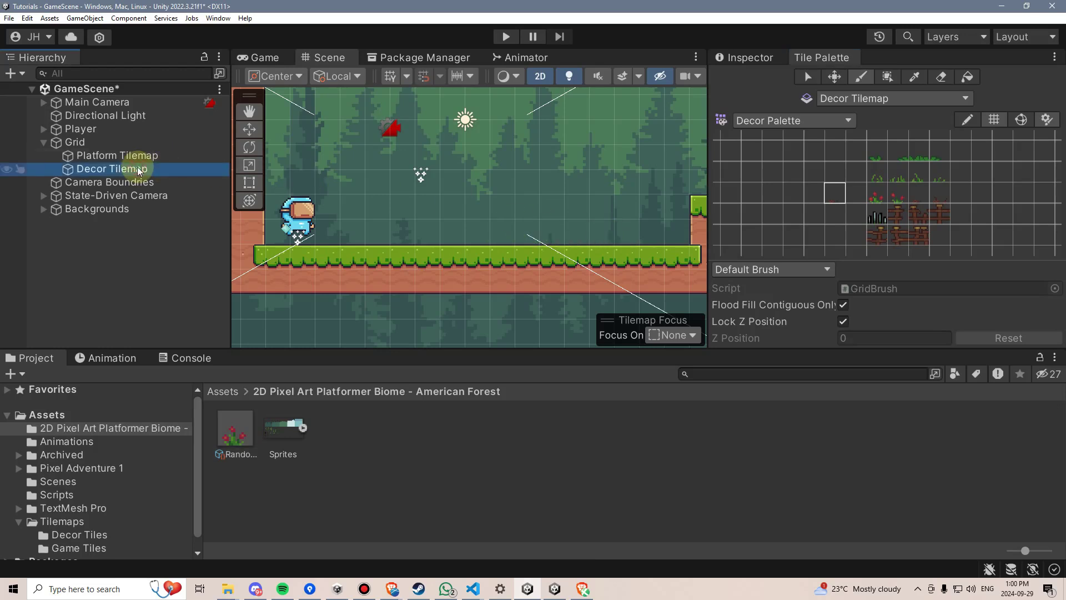
{"action": "left_click", "coordinate": [682, 238]}
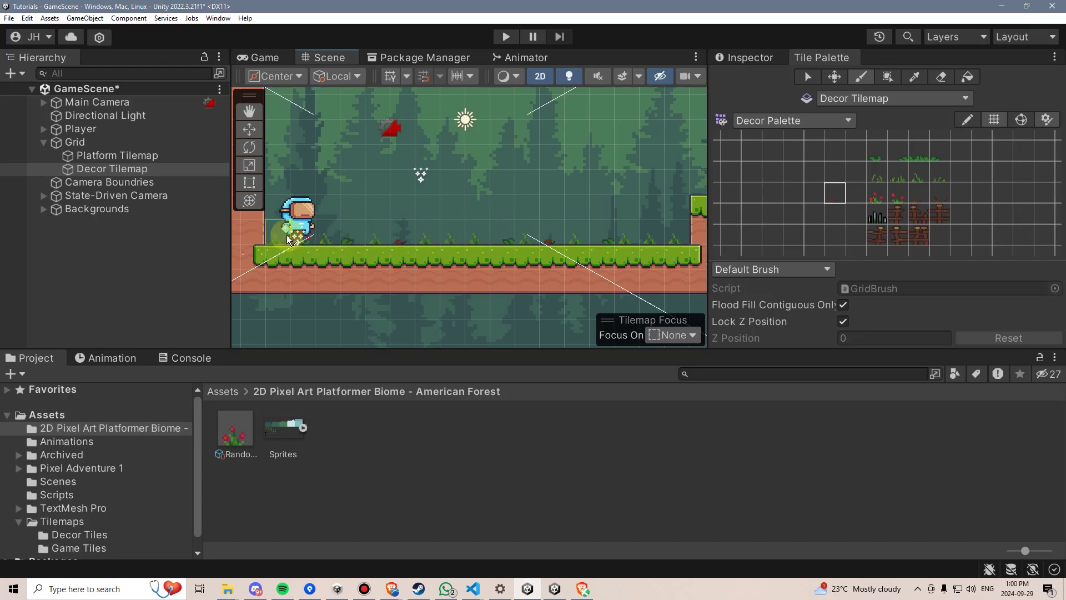
{"action": "mouse_move", "coordinate": [511, 211]}
{"action": "middle_mouse_down"}
{"action": "mouse_move", "coordinate": [456, 214]}
{"action": "mouse_move", "coordinate": [541, 219]}
{"action": "middle_mouse_up"}
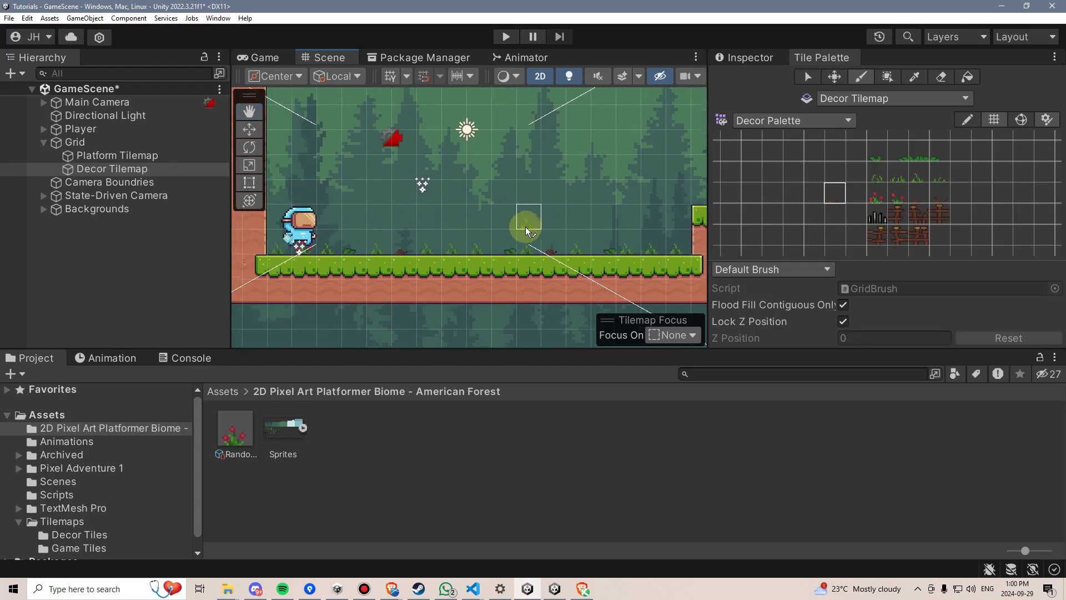
{"action": "scroll", "coordinate": [621, 244], "scroll_direction": "down", "scroll_amount": 3}
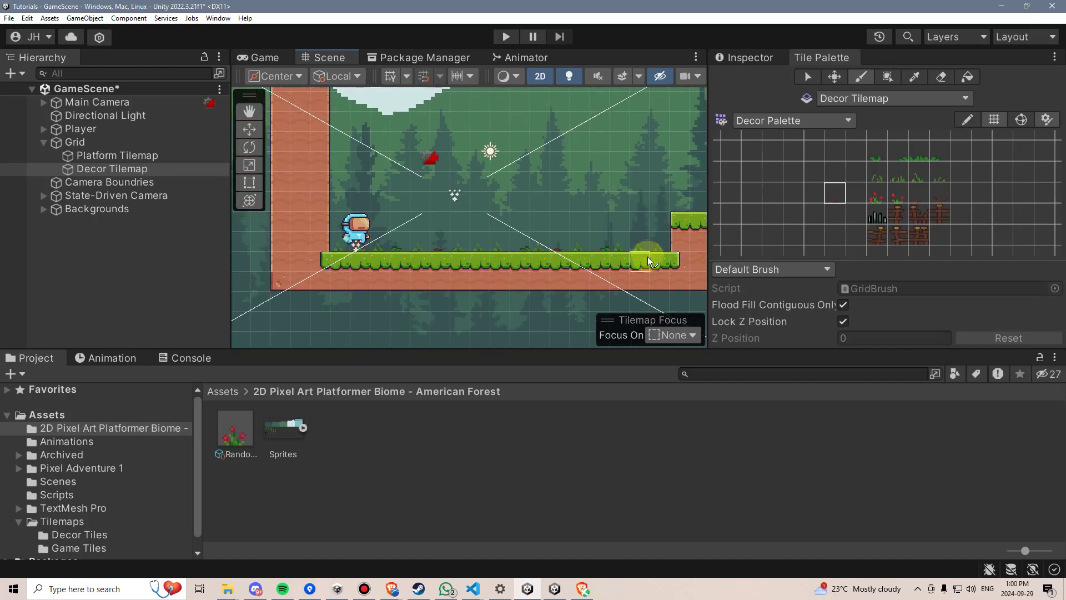
{"action": "scroll", "coordinate": [621, 254], "scroll_direction": "up", "scroll_amount": 2}
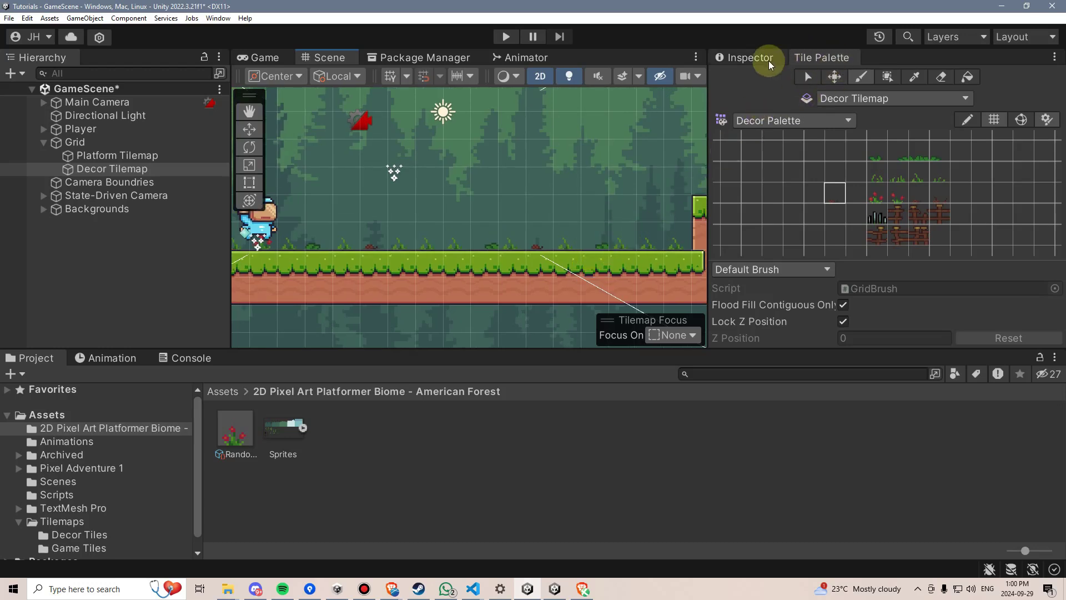
Step: Increase the random sprite list size of the Random Decor rule to 20 and finally to 30, leaving the extra slots empty
{"action": "left_click", "coordinate": [244, 427]}
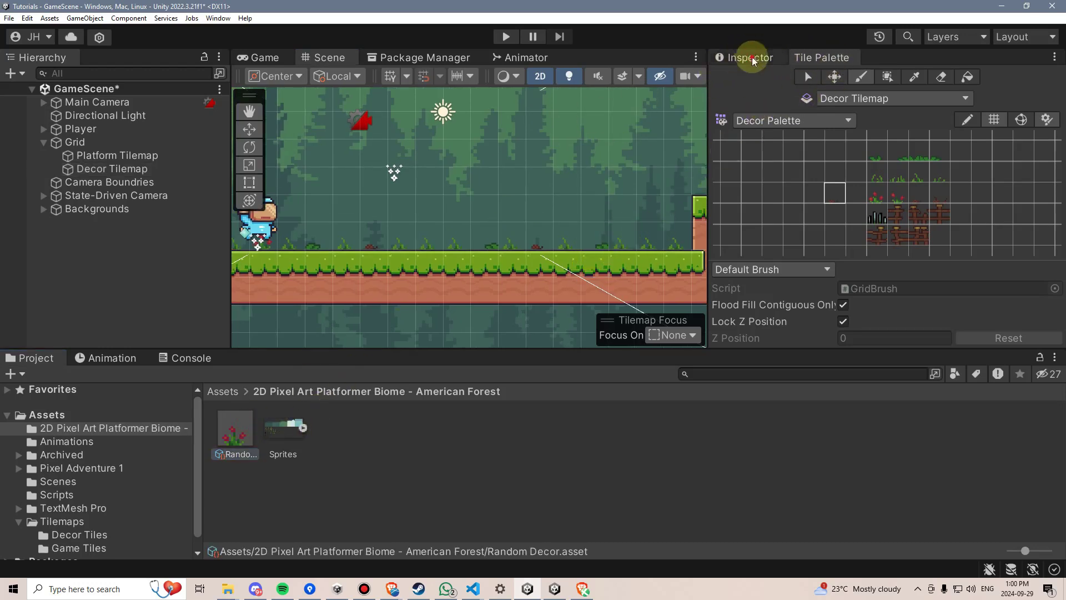
{"action": "left_click", "coordinate": [748, 57]}
{"action": "scroll", "coordinate": [1007, 241], "scroll_direction": "up", "scroll_amount": 3}
{"action": "left_click", "coordinate": [839, 195]}
{"action": "type", "text": "2"}
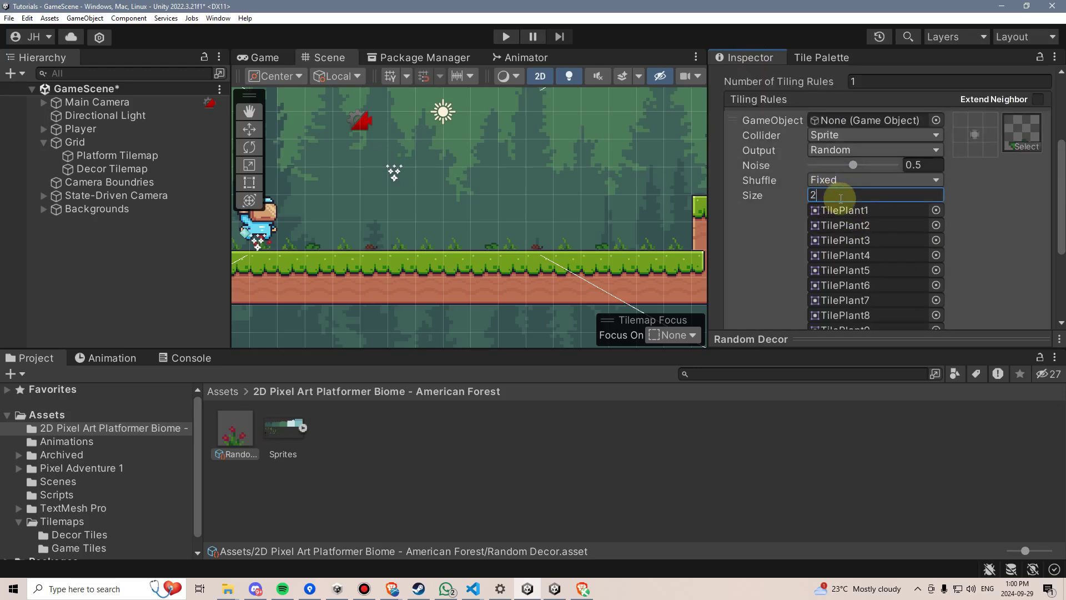
{"action": "type", "text": "0"}
{"action": "key", "text": "Return"}
{"action": "scroll", "coordinate": [910, 238], "scroll_direction": "down", "scroll_amount": 5}
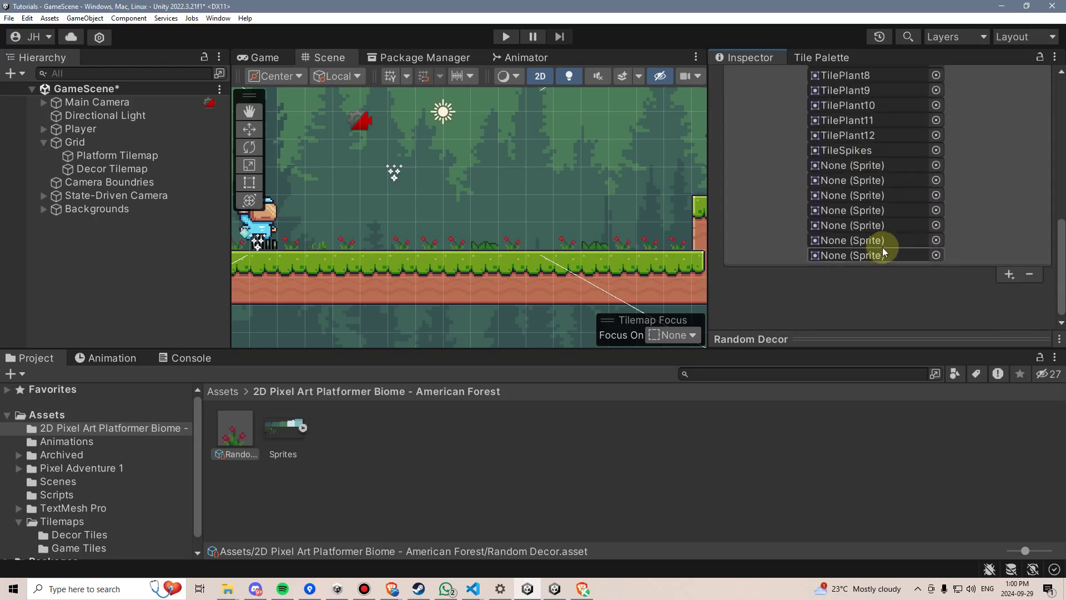
{"action": "scroll", "coordinate": [882, 247], "scroll_direction": "up", "scroll_amount": 5}
{"action": "type", "text": "30"}
{"action": "key", "text": "Return"}
{"action": "scroll", "coordinate": [506, 237], "scroll_direction": "down", "scroll_amount": 3}
Step: Paint Random Decor tiles on the stepped platforms, the tall block and the ground beyond it on Decor Tilemap
{"action": "middle_click_drag", "start_coordinate": [536, 221], "coordinate": [488, 216]}
{"action": "middle_click_drag", "start_coordinate": [571, 232], "coordinate": [658, 232]}
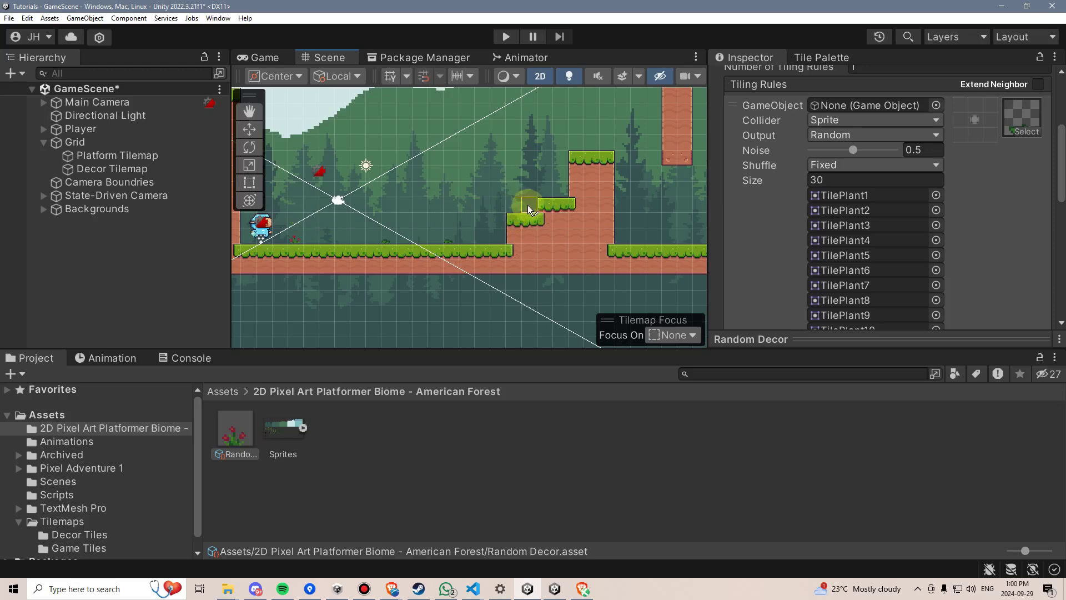
{"action": "left_click", "coordinate": [145, 168]}
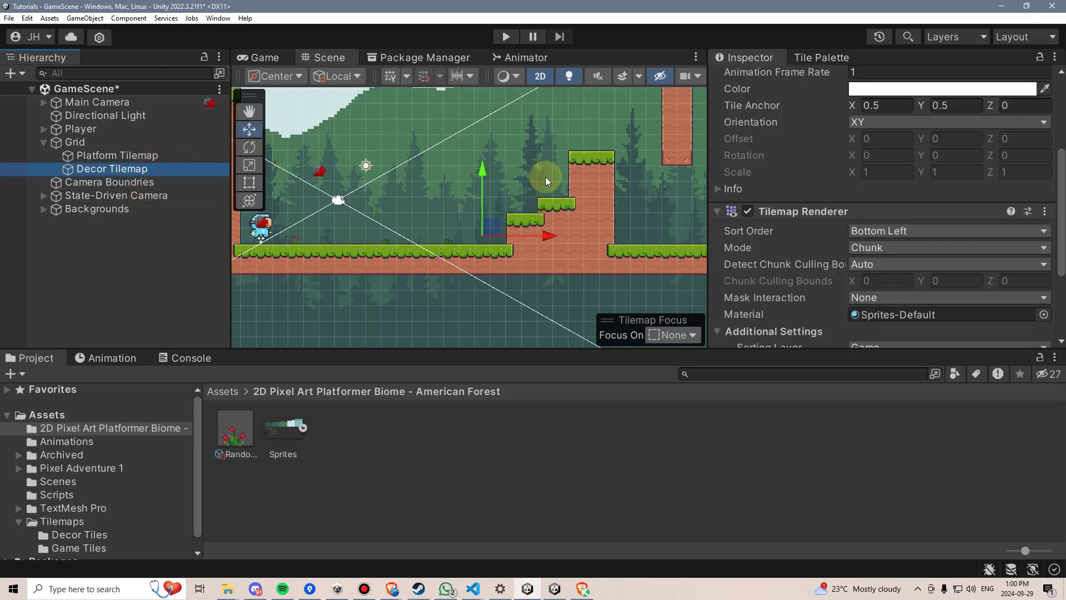
{"action": "left_click", "coordinate": [547, 189]}
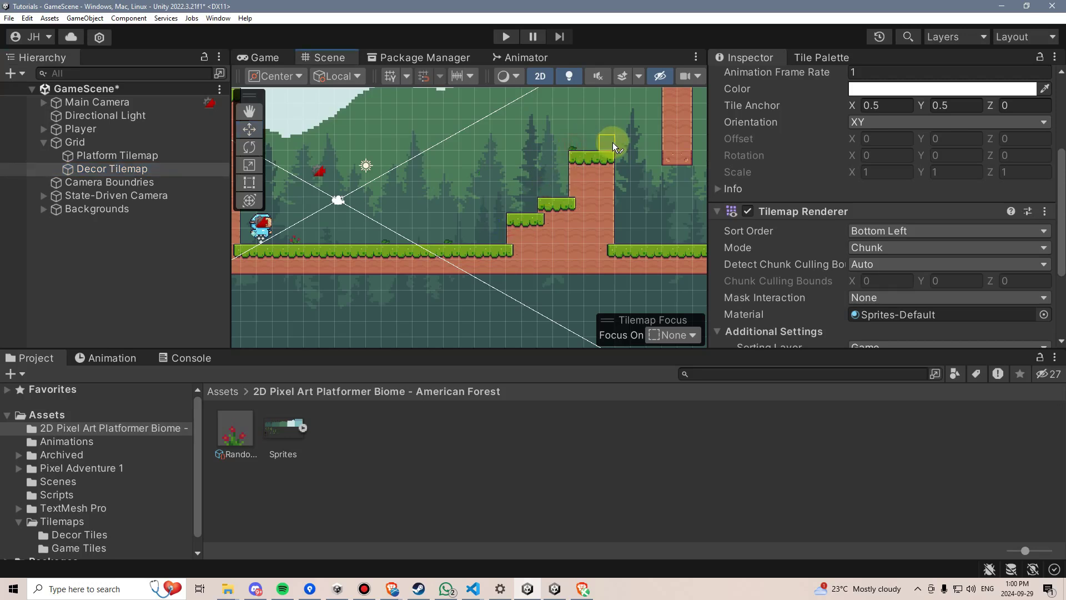
{"action": "middle_click_drag", "start_coordinate": [645, 213], "coordinate": [530, 219]}
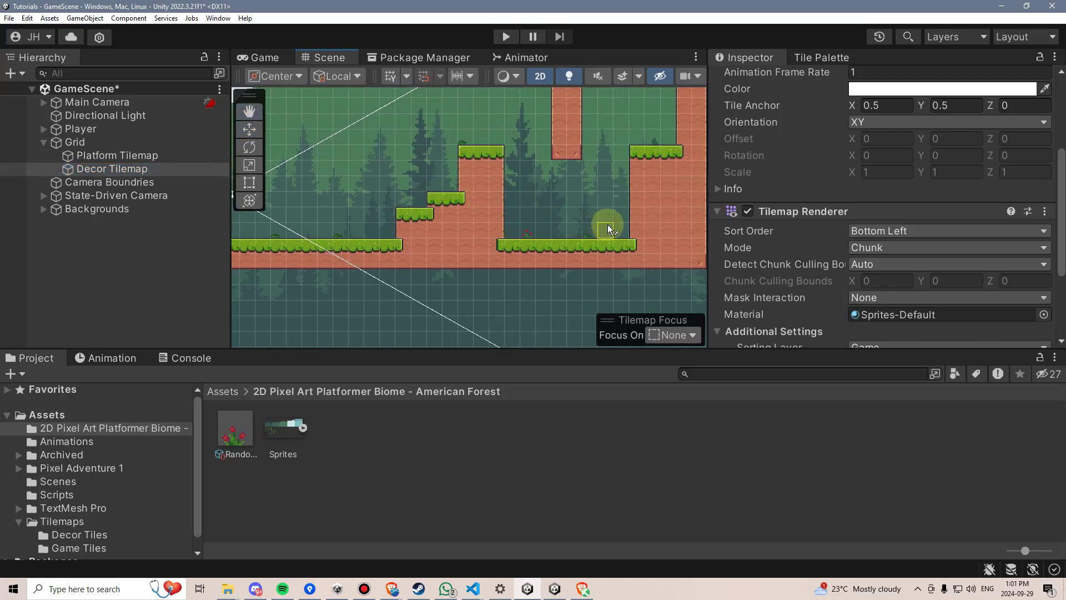
{"action": "scroll", "coordinate": [605, 227], "scroll_direction": "left", "scroll_amount": 3}
{"action": "scroll", "coordinate": [513, 229], "scroll_direction": "down", "scroll_amount": 1}
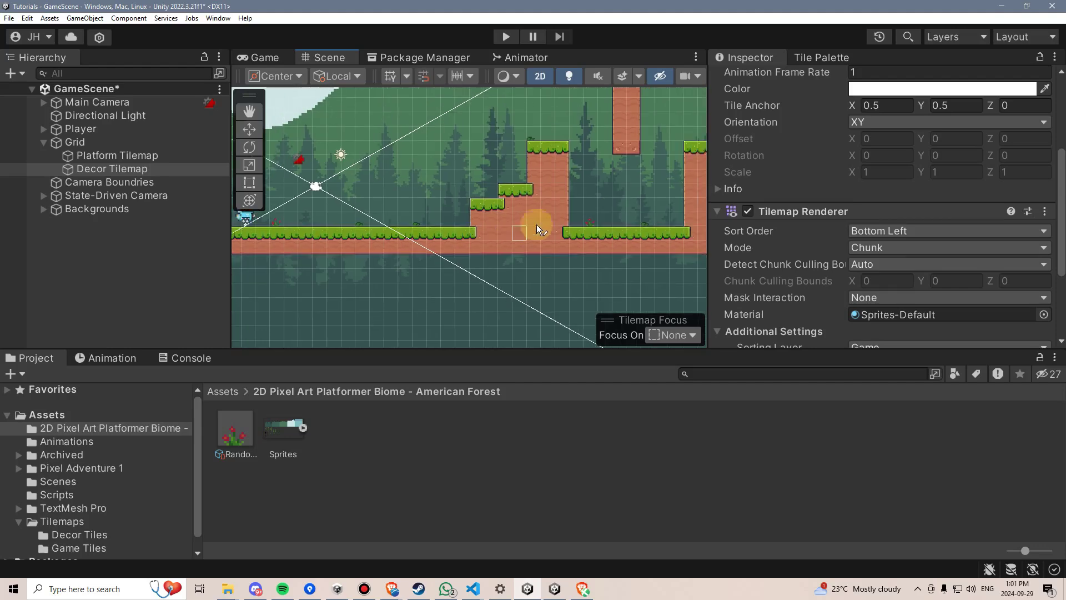
Step: Try slightly different noise values for the Random Decor rule, ending at 0.49, and compare the decoration across the level
{"action": "scroll", "coordinate": [855, 245], "scroll_direction": "down", "scroll_amount": 3}
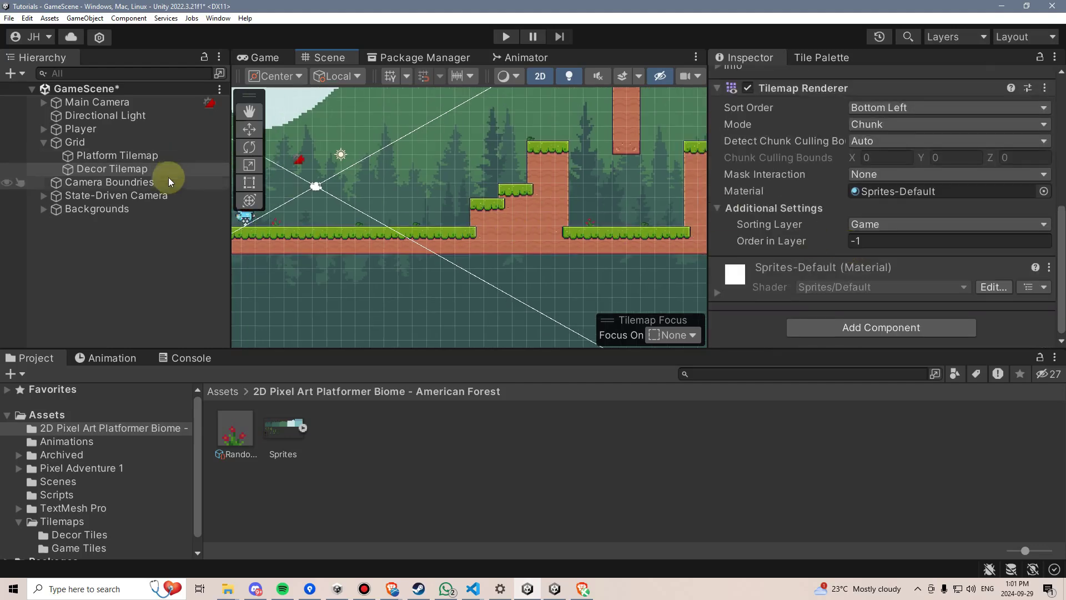
{"action": "left_click", "coordinate": [235, 427]}
{"action": "scroll", "coordinate": [933, 211], "scroll_direction": "down", "scroll_amount": 8}
{"action": "scroll", "coordinate": [939, 218], "scroll_direction": "up", "scroll_amount": 10}
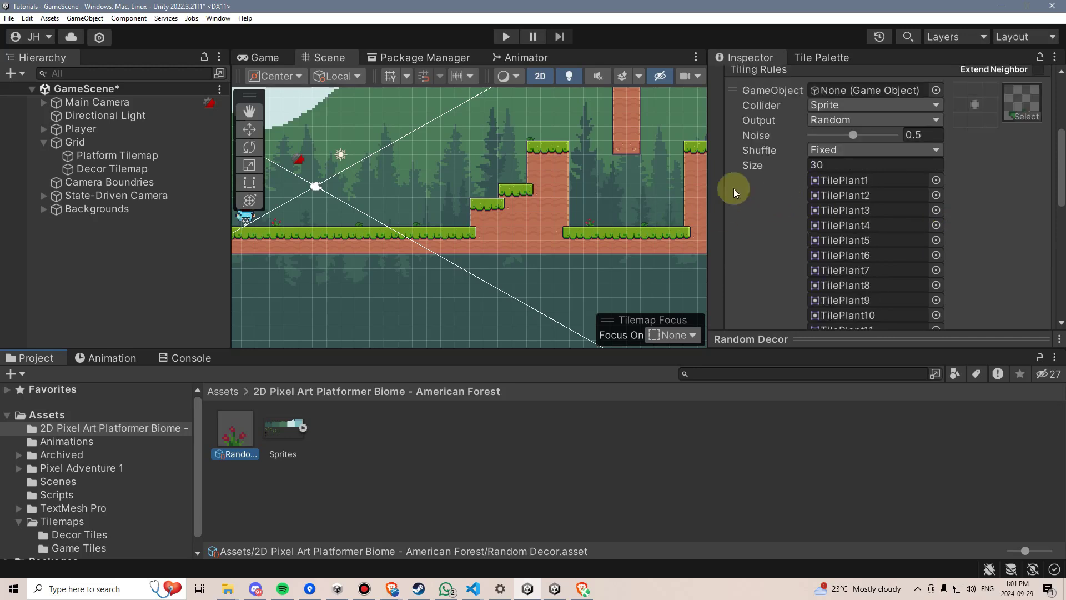
{"action": "left_click_drag", "start_coordinate": [545, 202], "coordinate": [622, 241]}
{"action": "left_click", "coordinate": [857, 135]}
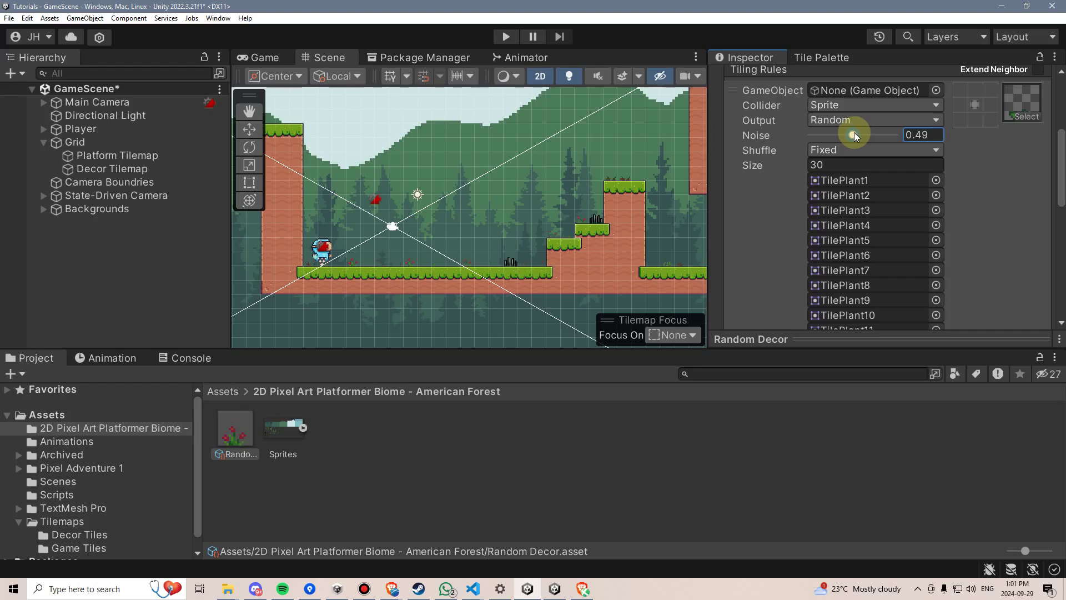
{"action": "left_click_drag", "start_coordinate": [853, 132], "coordinate": [851, 132]}
{"action": "left_click_drag", "start_coordinate": [569, 222], "coordinate": [416, 198]}
{"action": "left_click_drag", "start_coordinate": [848, 134], "coordinate": [852, 134]}
{"action": "left_click_drag", "start_coordinate": [515, 202], "coordinate": [589, 194]}
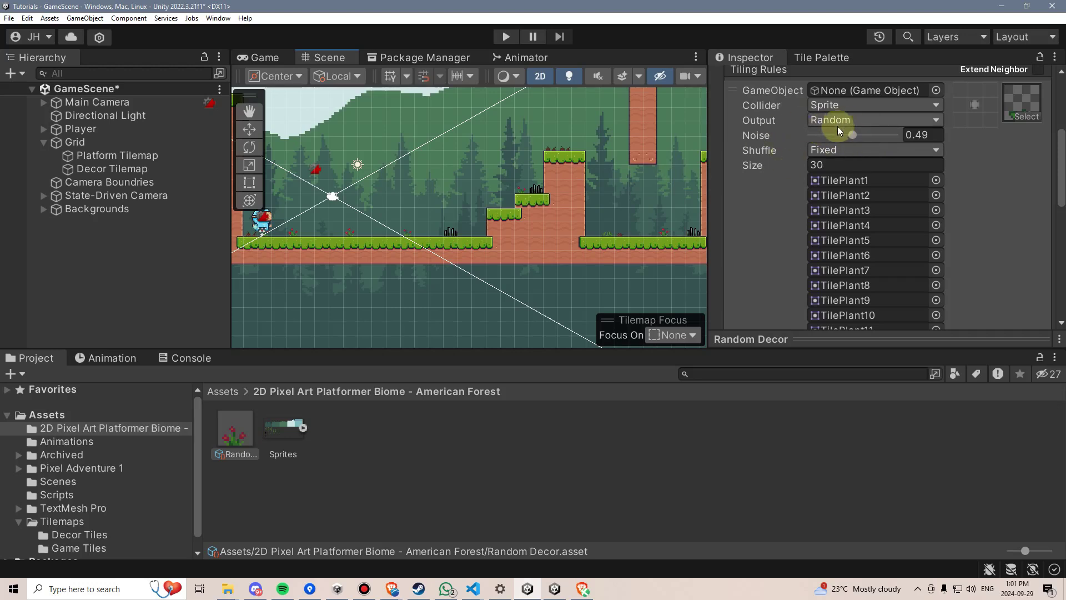
Step: Set the noise of the Random Decor rule back to 0.5 and check the decoration across the level
{"action": "left_click_drag", "start_coordinate": [852, 133], "coordinate": [855, 132]}
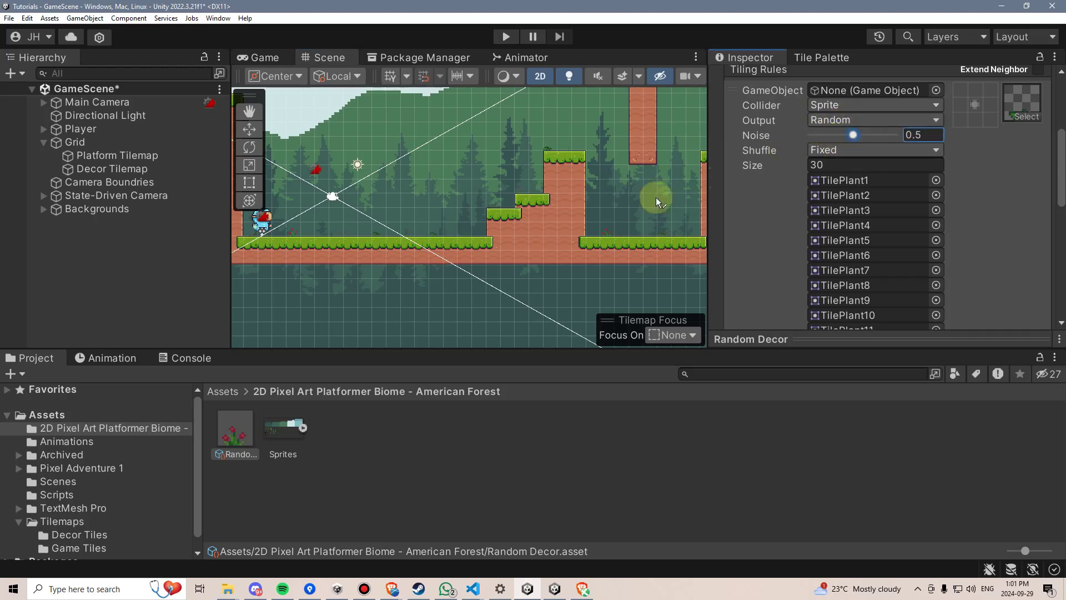
{"action": "key", "text": "Right"}
{"action": "key", "text": "Up"}
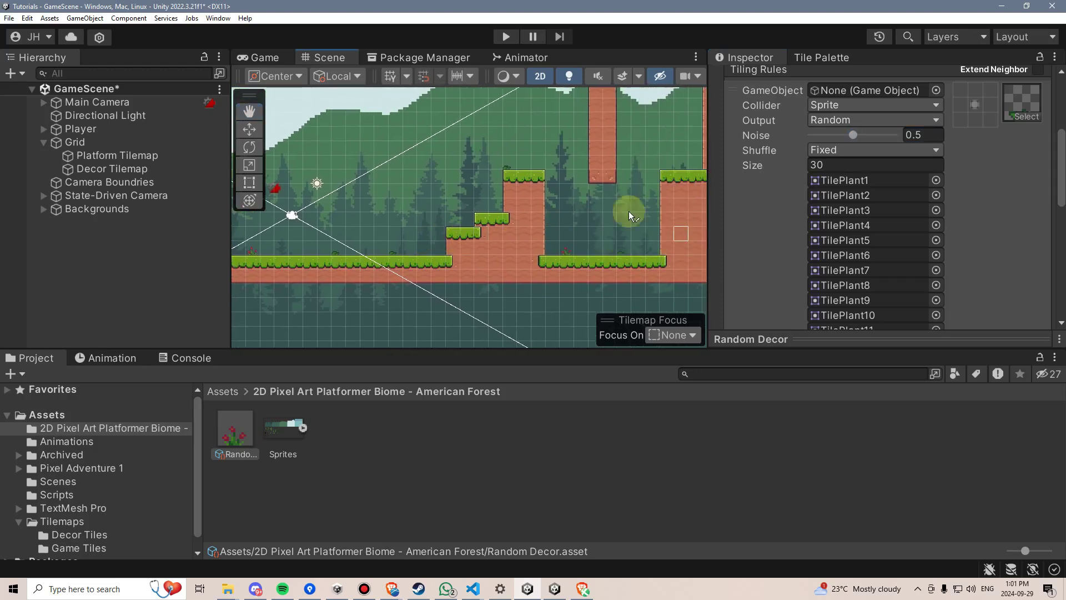
{"action": "left_click_drag", "start_coordinate": [553, 257], "coordinate": [648, 248]}
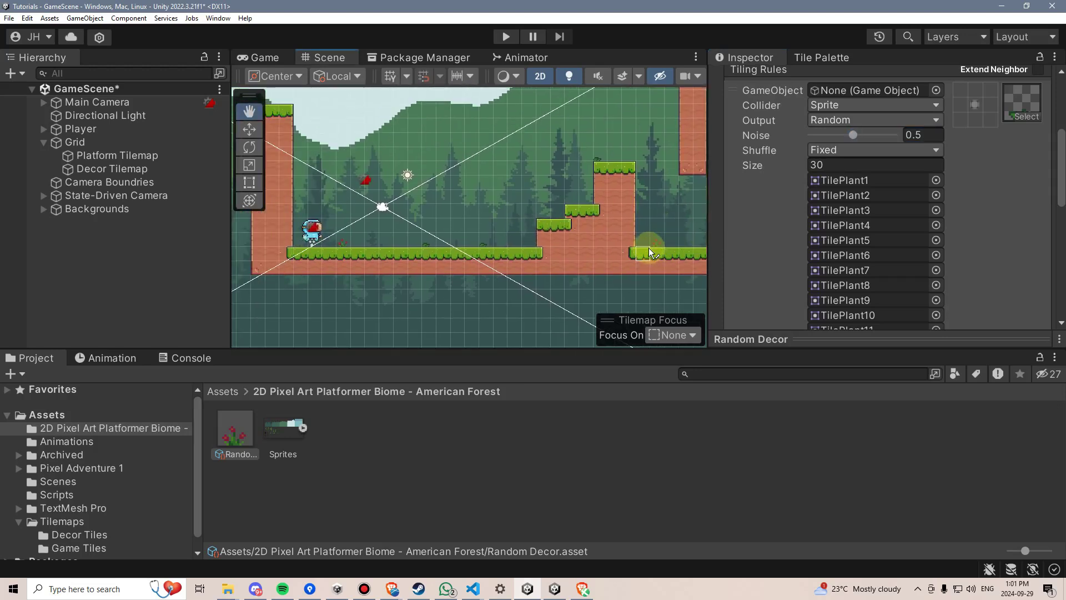
{"action": "left_click_drag", "start_coordinate": [584, 232], "coordinate": [551, 220]}
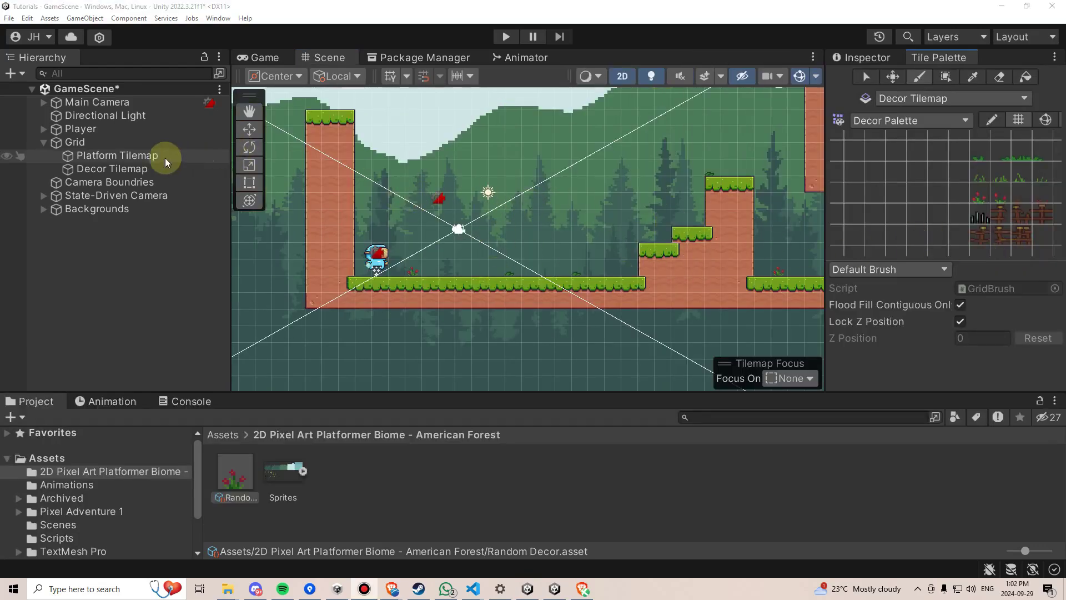
Step: Create a rectangular tilemap under Grid and name it Tree Tilemap
{"action": "left_click", "coordinate": [131, 142]}
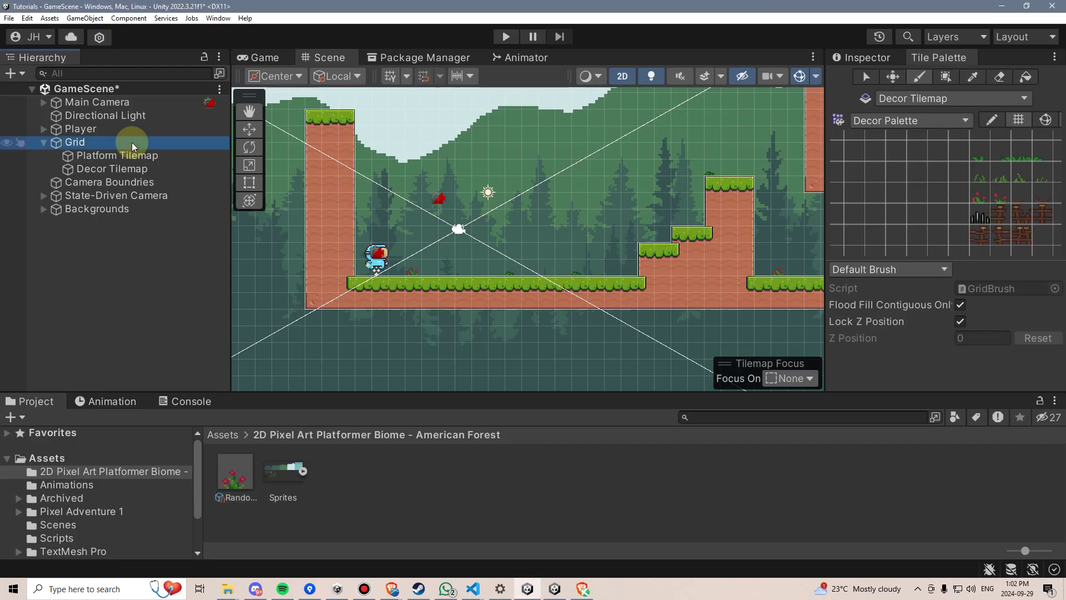
{"action": "right_click", "coordinate": [85, 146]}
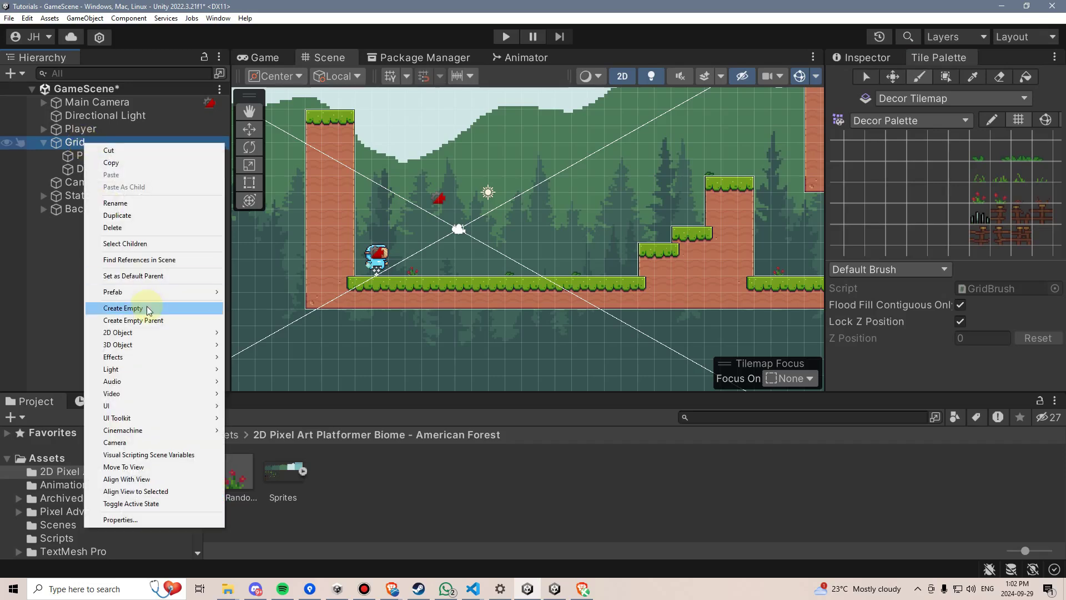
{"action": "mouse_move", "coordinate": [143, 332]}
{"action": "mouse_move", "coordinate": [259, 345]}
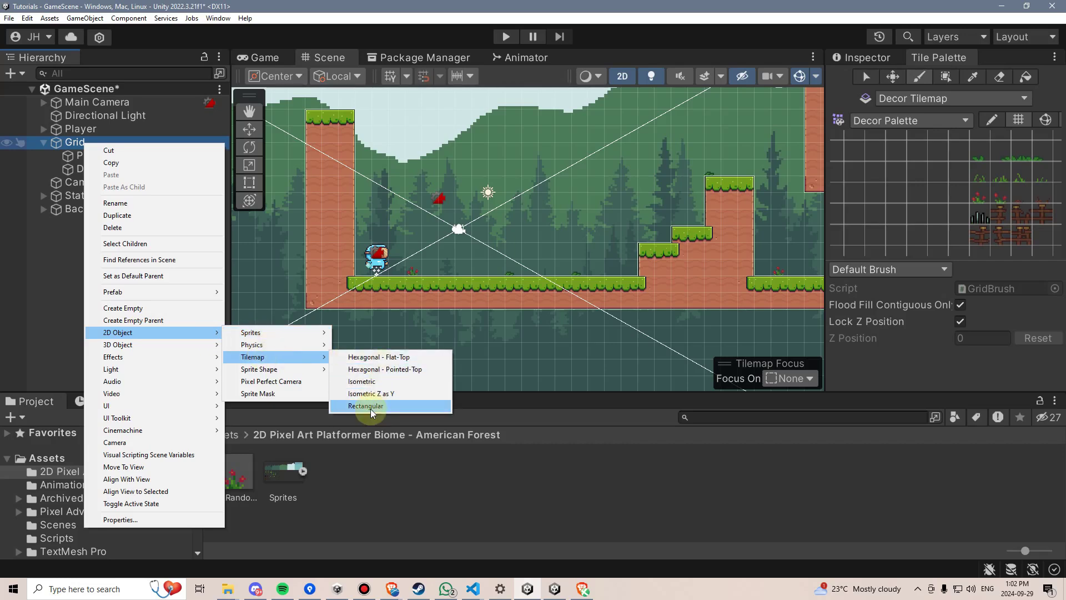
{"action": "left_click", "coordinate": [371, 411]}
{"action": "type", "text": "Tree Tilemap"}
{"action": "key", "text": "Return"}
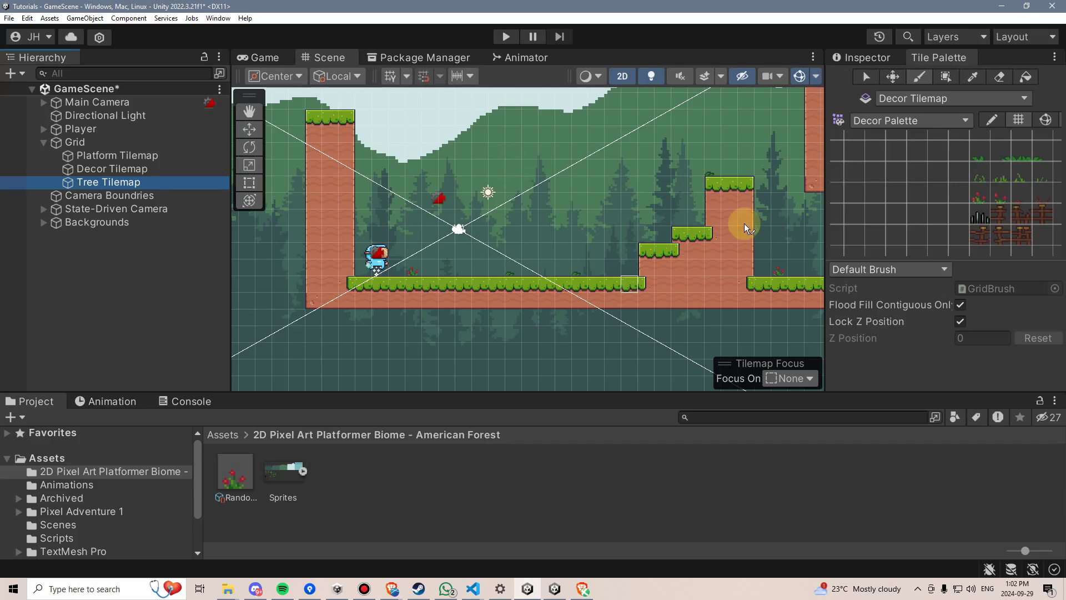
Step: Create a new rectangular tile palette named Tree Palette and save it in the Tilemaps folder under Assets
{"action": "left_click", "coordinate": [927, 123]}
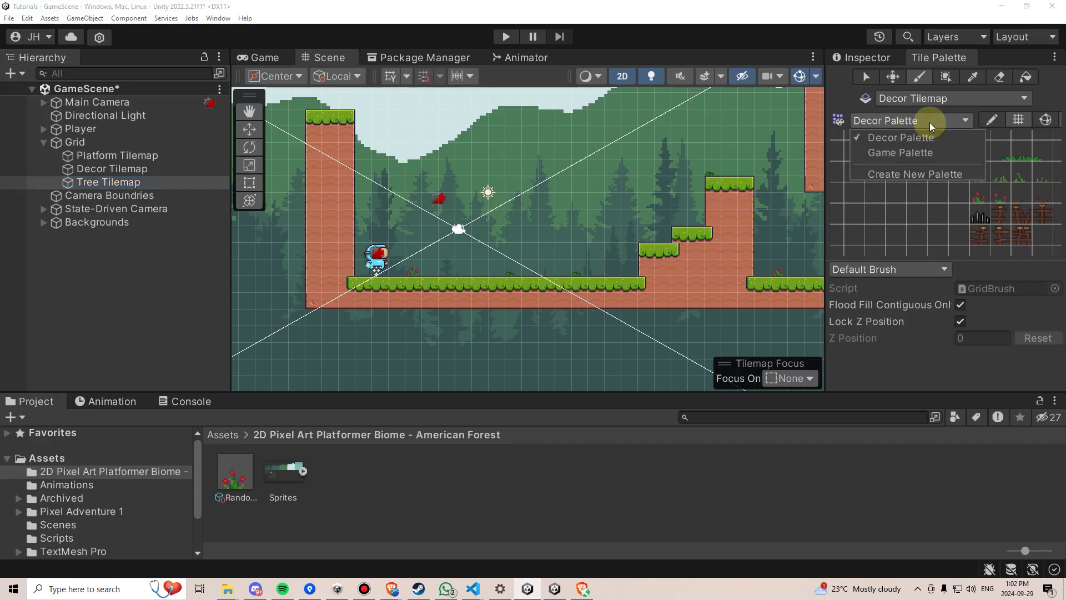
{"action": "left_click", "coordinate": [919, 175]}
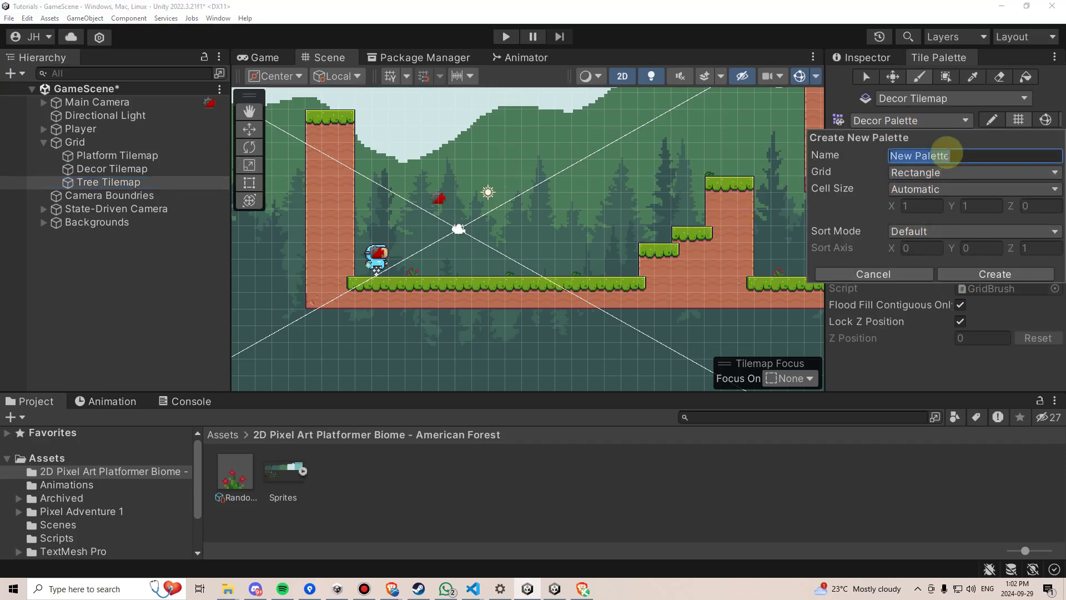
{"action": "key", "text": "Home"}
{"action": "key", "text": "Delete"}
{"action": "key", "text": "Delete"}
{"action": "key", "text": "Delete"}
{"action": "type", "text": "Tree"}
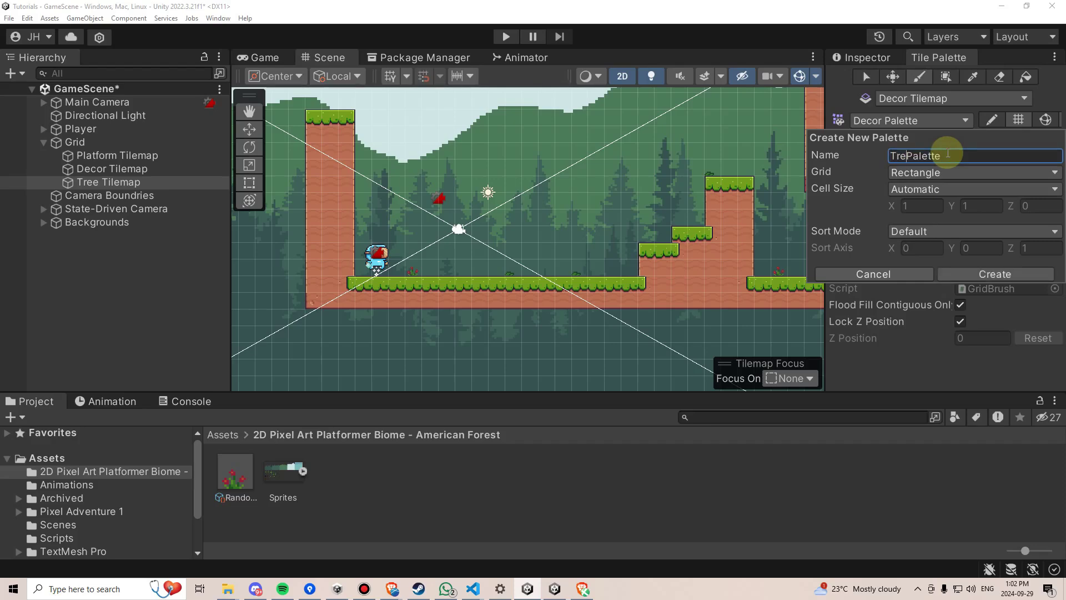
{"action": "left_click", "coordinate": [994, 273]}
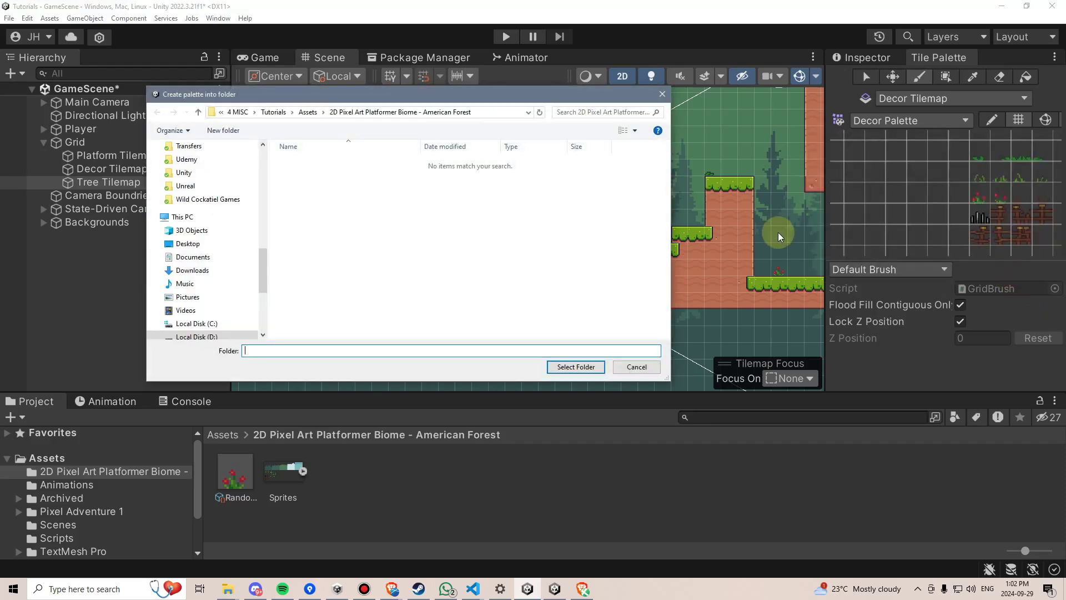
{"action": "left_click", "coordinate": [308, 112]}
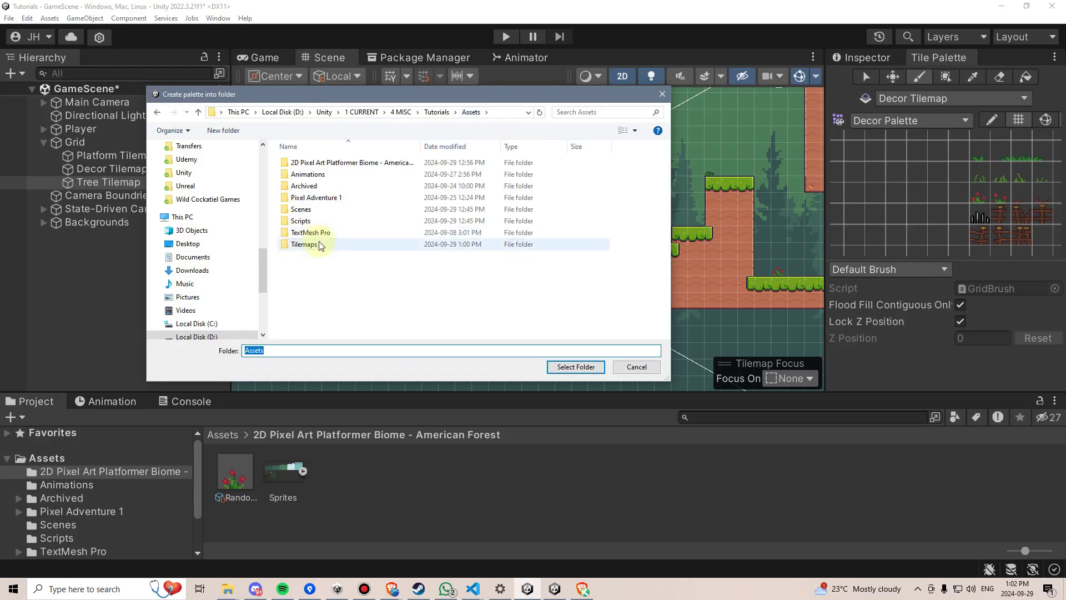
{"action": "double_click", "coordinate": [318, 241]}
{"action": "left_click", "coordinate": [558, 365]}
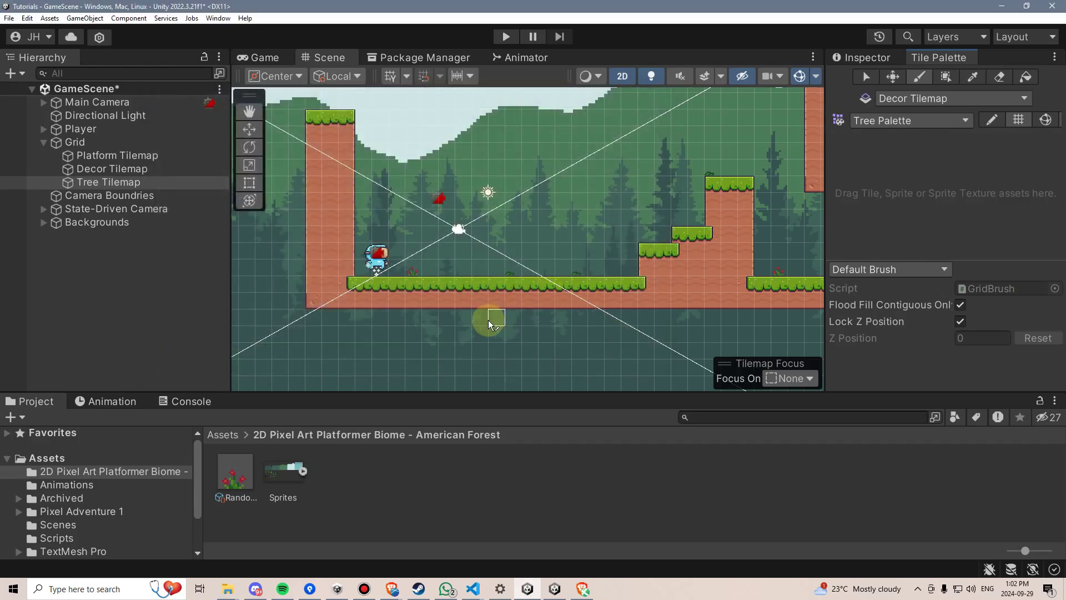
Step: Create a folder named Tree Tiles inside the Tilemaps folder of the project assets
{"action": "scroll", "coordinate": [75, 508], "scroll_direction": "down", "scroll_amount": 3}
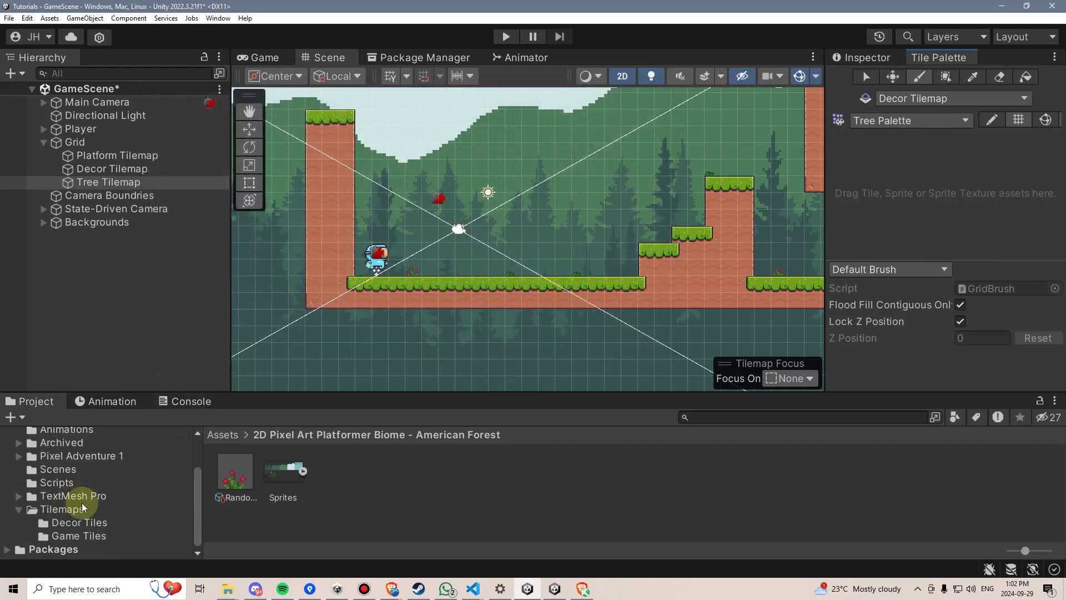
{"action": "left_click", "coordinate": [74, 510]}
{"action": "right_click", "coordinate": [333, 533]}
{"action": "mouse_move", "coordinate": [418, 219]}
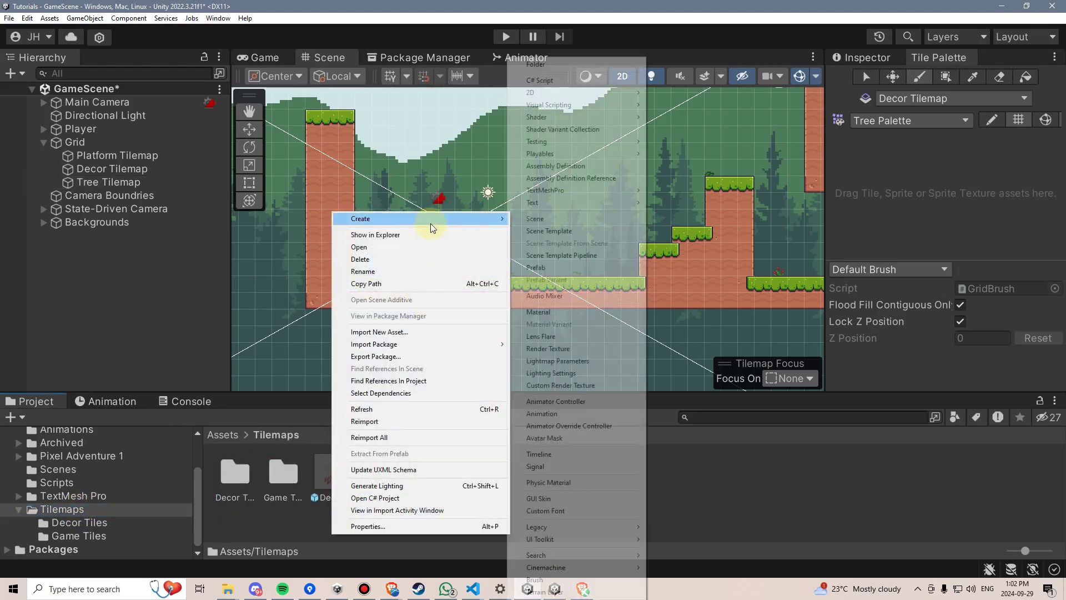
{"action": "left_click", "coordinate": [546, 66]}
{"action": "type", "text": "Tree Tiles"}
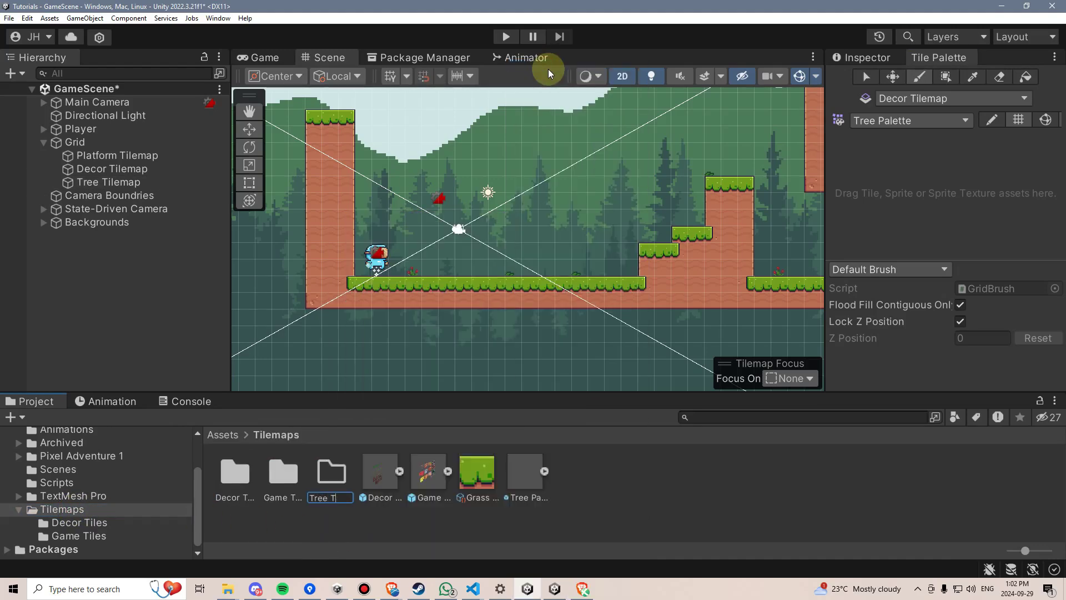
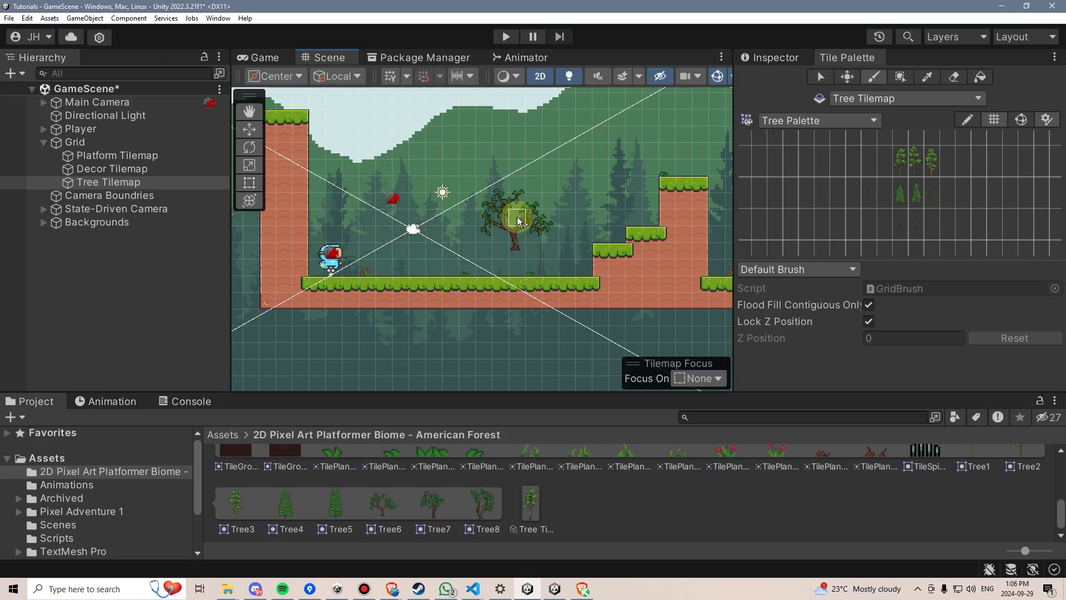
Step: Open the American Forest Sprites sheet in the Sprite Editor
{"action": "scroll", "coordinate": [455, 498], "scroll_direction": "up", "scroll_amount": 5}
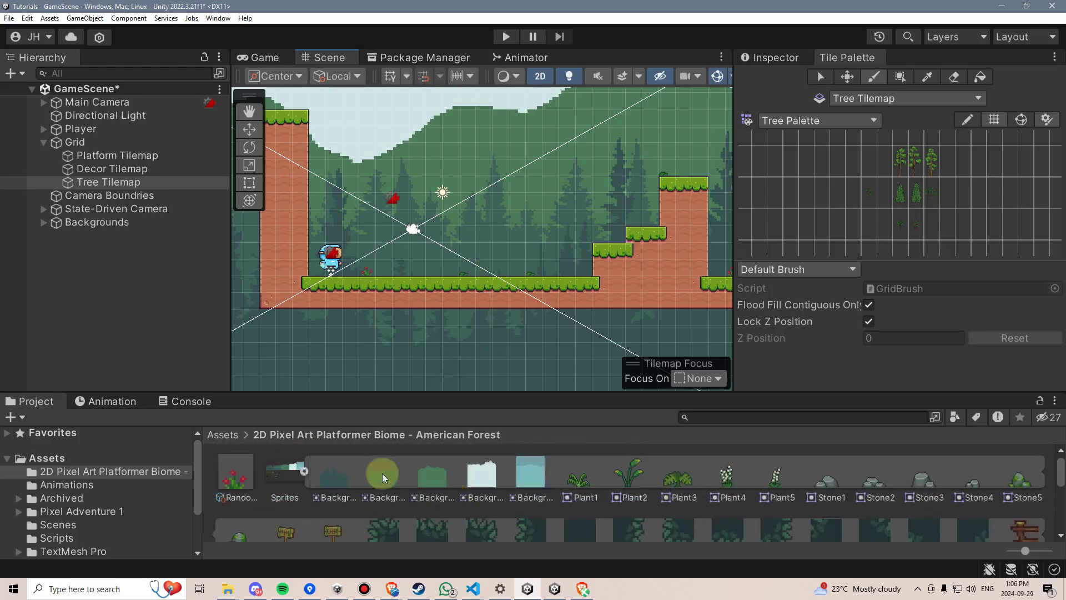
{"action": "left_click", "coordinate": [298, 461]}
{"action": "left_click", "coordinate": [775, 57]}
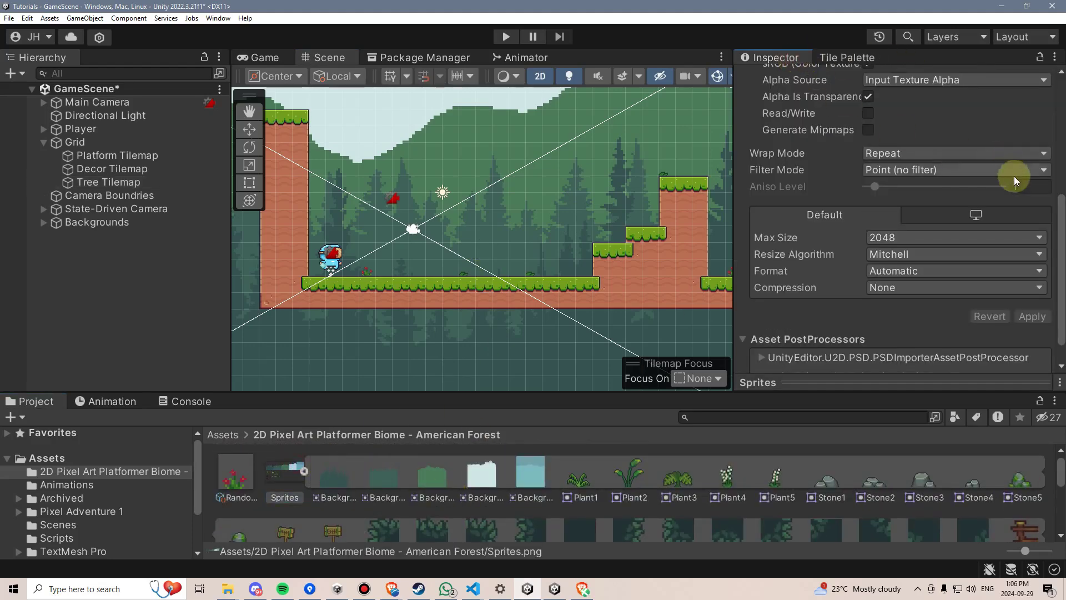
{"action": "scroll", "coordinate": [1011, 174], "scroll_direction": "up", "scroll_amount": 5}
{"action": "left_click", "coordinate": [1024, 210]}
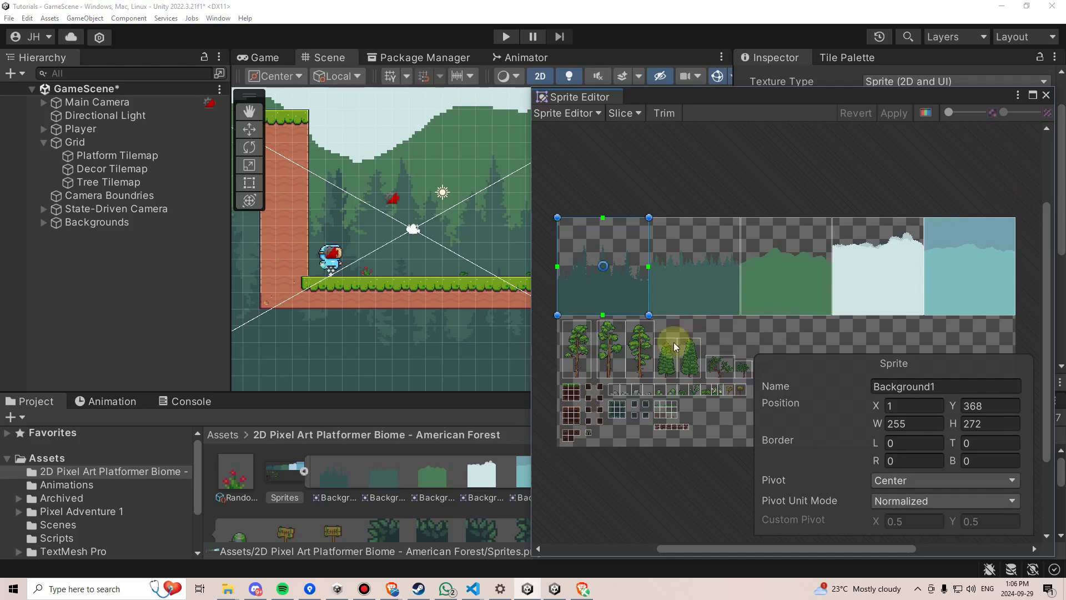
Step: Set the pivot of the Tree1 sprite to BottomCenter
{"action": "scroll", "coordinate": [774, 335], "scroll_direction": "up", "scroll_amount": 5}
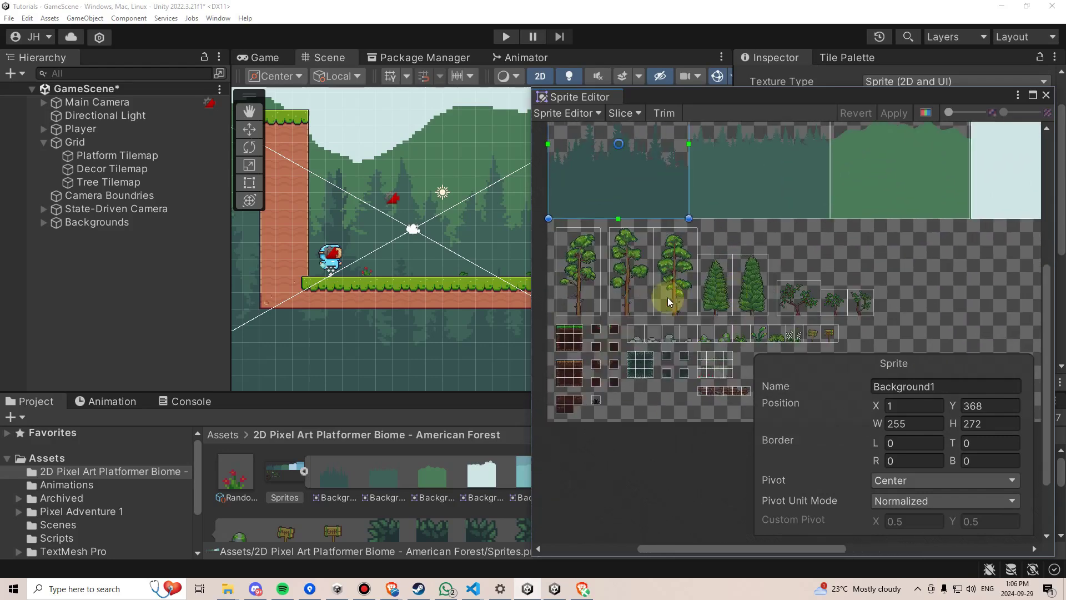
{"action": "scroll", "coordinate": [713, 277], "scroll_direction": "left", "scroll_amount": 3}
{"action": "left_click", "coordinate": [644, 271]}
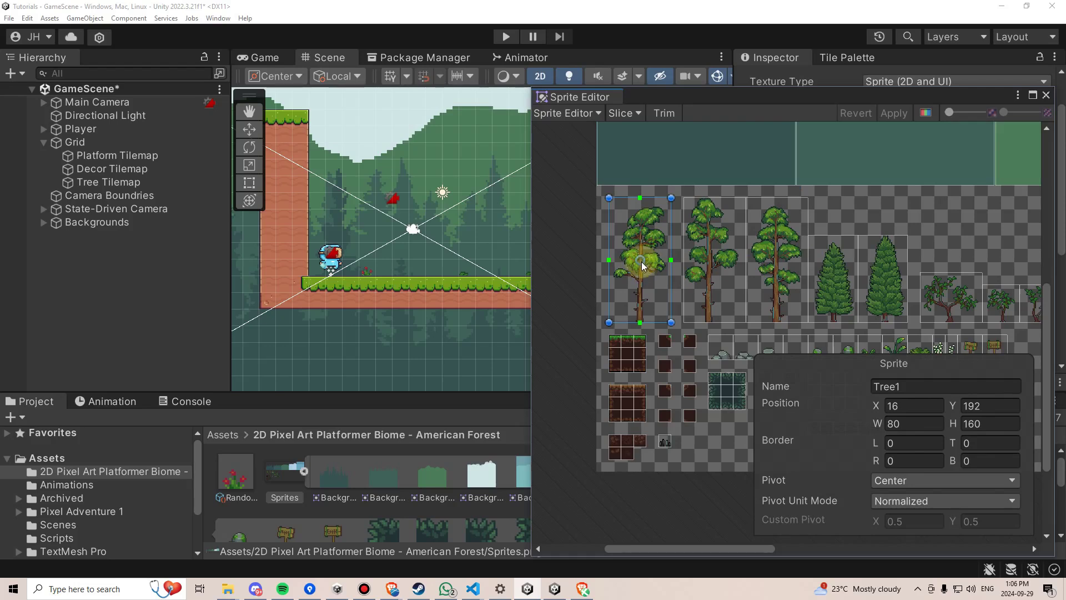
{"action": "left_click", "coordinate": [911, 481]}
{"action": "left_click", "coordinate": [910, 481]}
{"action": "left_click", "coordinate": [910, 481]}
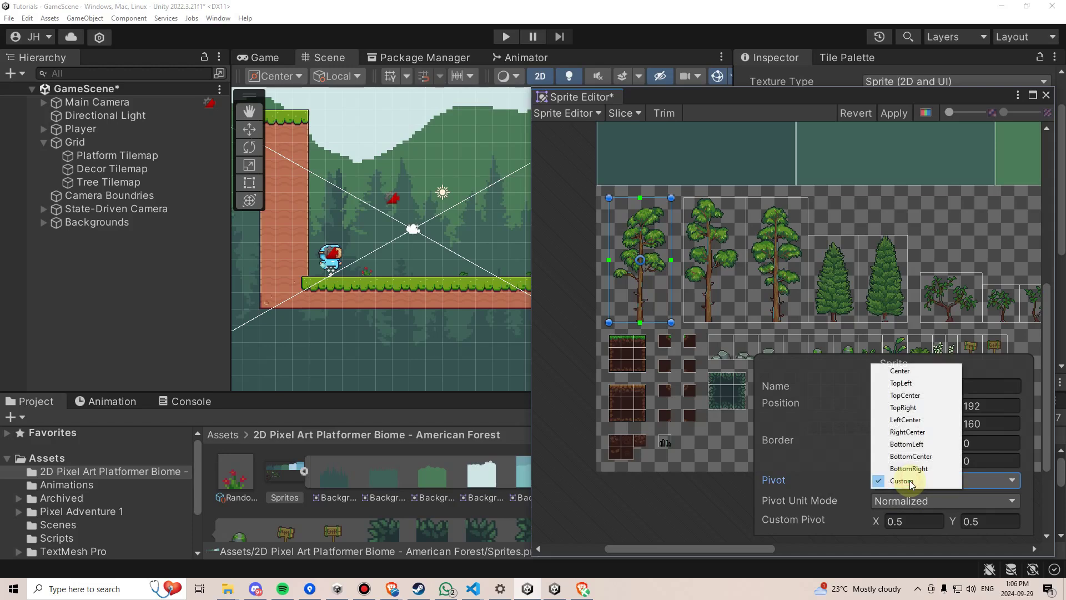
{"action": "left_click", "coordinate": [910, 456]}
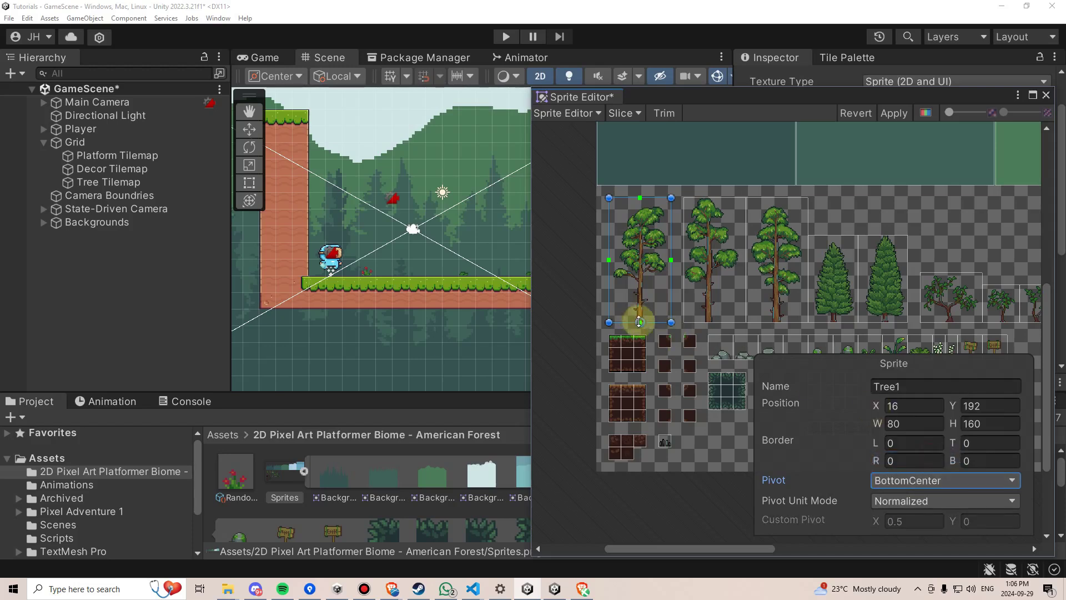
Step: Set the pivots of the Tree2 and Tree3 sprites to BottomCenter
{"action": "left_click", "coordinate": [708, 278]}
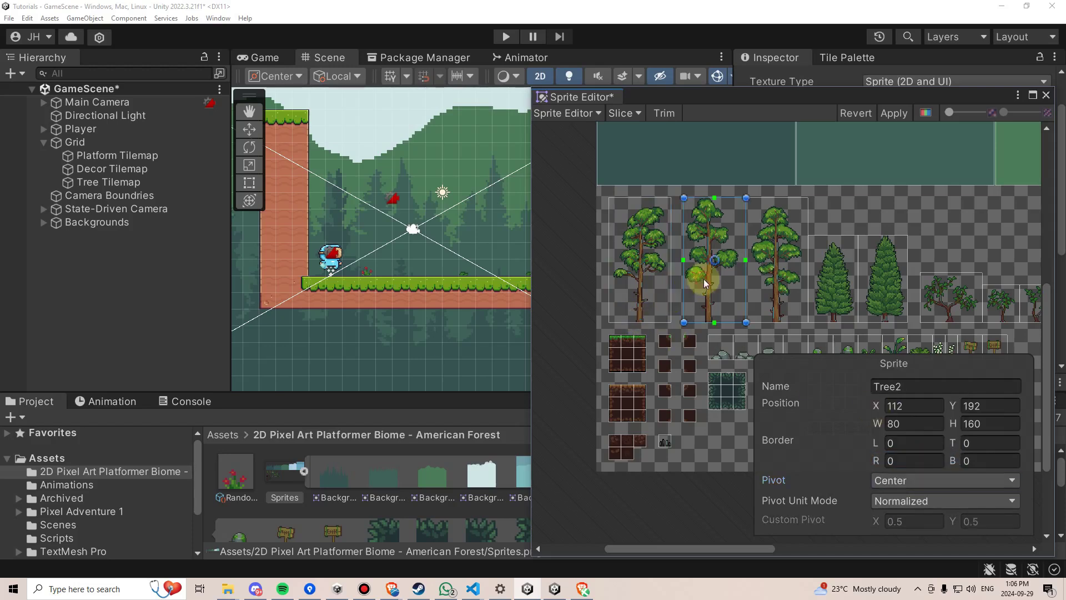
{"action": "left_click", "coordinate": [911, 479]}
{"action": "left_click", "coordinate": [930, 457]}
{"action": "left_click", "coordinate": [775, 291]}
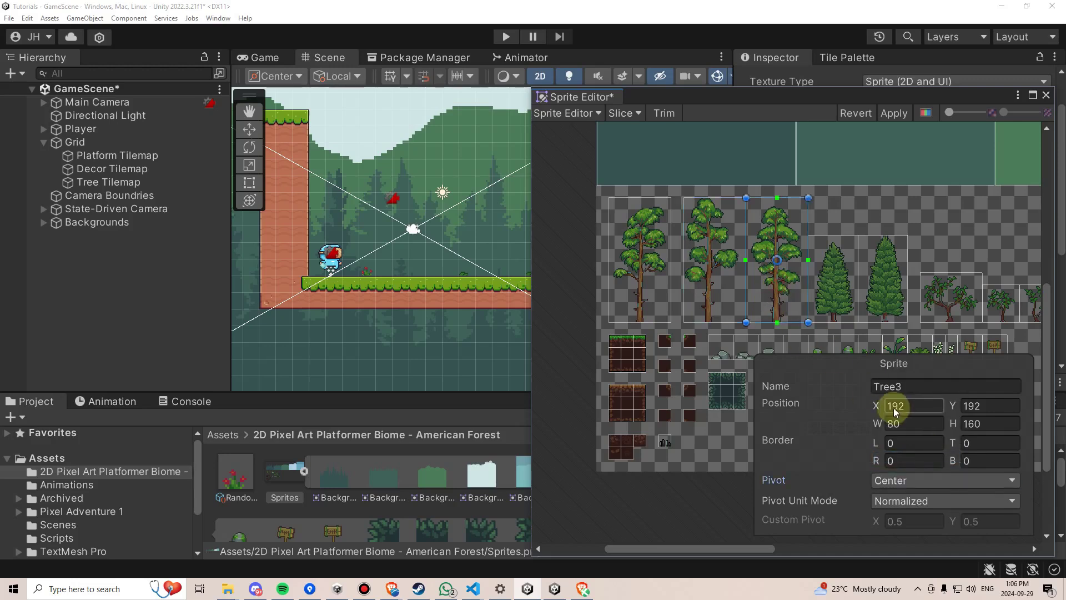
{"action": "left_click", "coordinate": [904, 480]}
{"action": "left_click", "coordinate": [921, 456]}
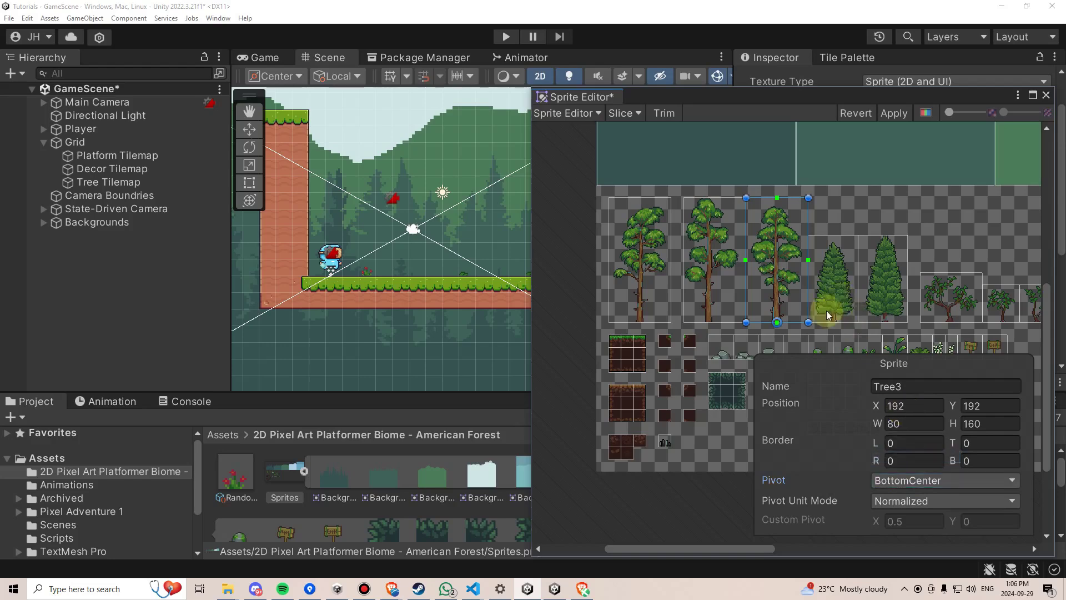
Step: Apply the tree pivot changes to the Sprites sheet and close the Sprite Editor
{"action": "scroll", "coordinate": [825, 309], "scroll_direction": "right", "scroll_amount": 5}
{"action": "left_click", "coordinate": [868, 290]}
{"action": "left_click", "coordinate": [892, 114]}
{"action": "left_click", "coordinate": [1046, 95]}
Step: Try painting tree tiles along the ground between the tall wall and the steps, and undo the strokes
{"action": "left_click", "coordinate": [574, 272]}
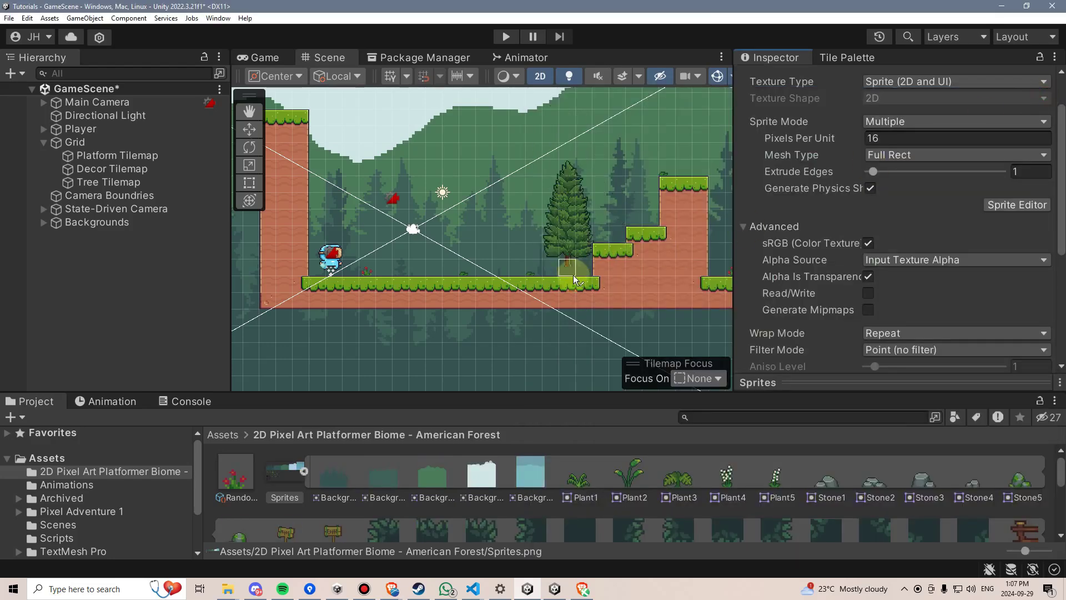
{"action": "left_click", "coordinate": [578, 284]}
{"action": "left_click_drag", "start_coordinate": [578, 284], "coordinate": [379, 279]}
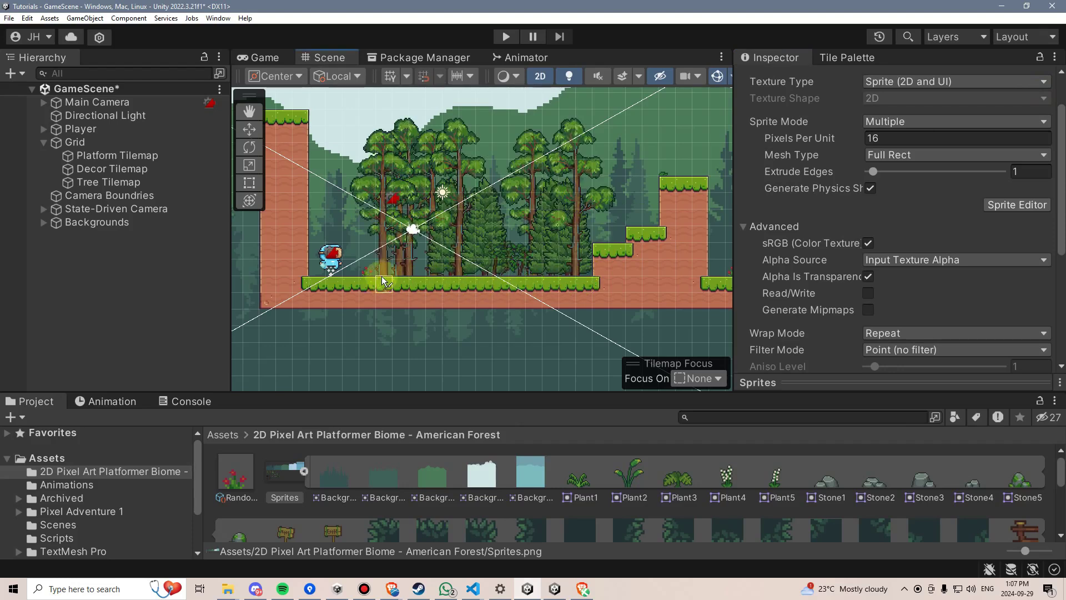
{"action": "key", "text": "ctrl+z"}
{"action": "key", "text": "ctrl+z"}
{"action": "key", "text": "ctrl+z"}
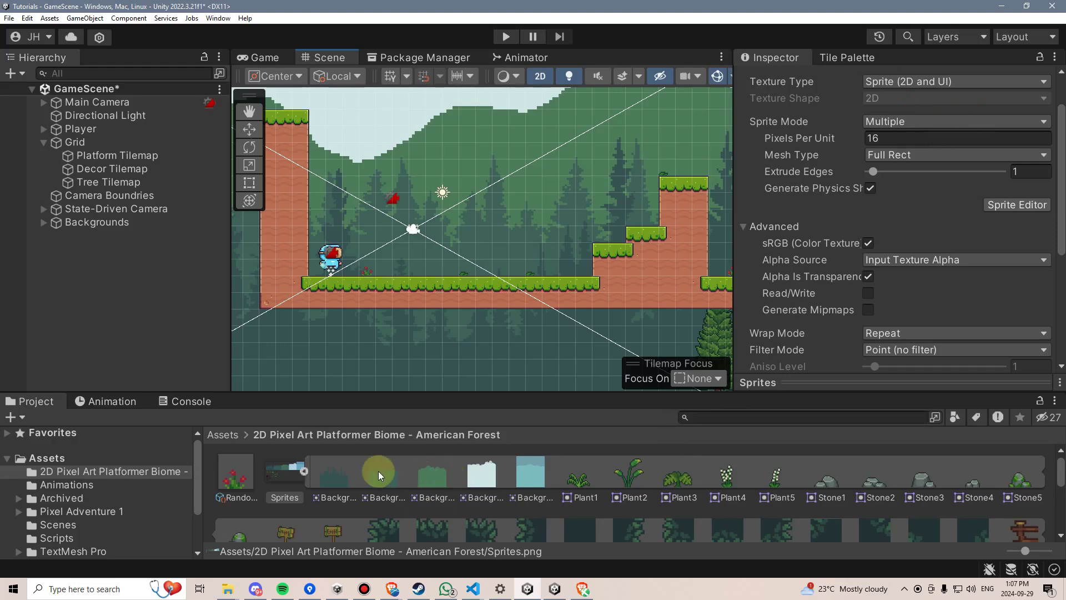
Step: Set the random sprite size of the Tree Tiles rule to 20 and test it with a tree stroke along the ground
{"action": "left_click", "coordinate": [303, 471]}
{"action": "left_click", "coordinate": [331, 471]}
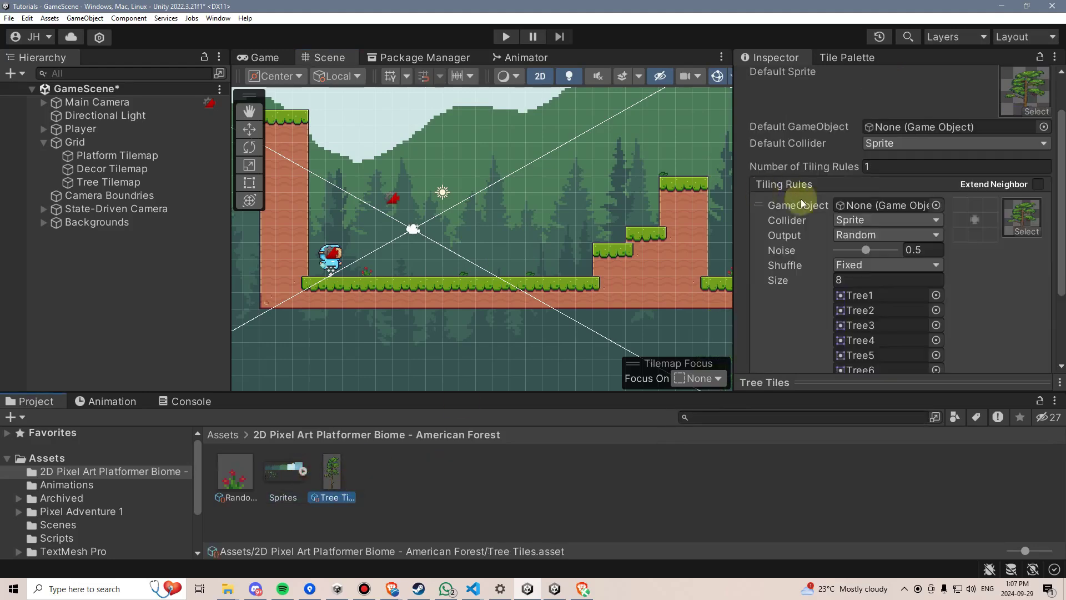
{"action": "scroll", "coordinate": [925, 293], "scroll_direction": "down", "scroll_amount": 3}
{"action": "left_click", "coordinate": [864, 175]}
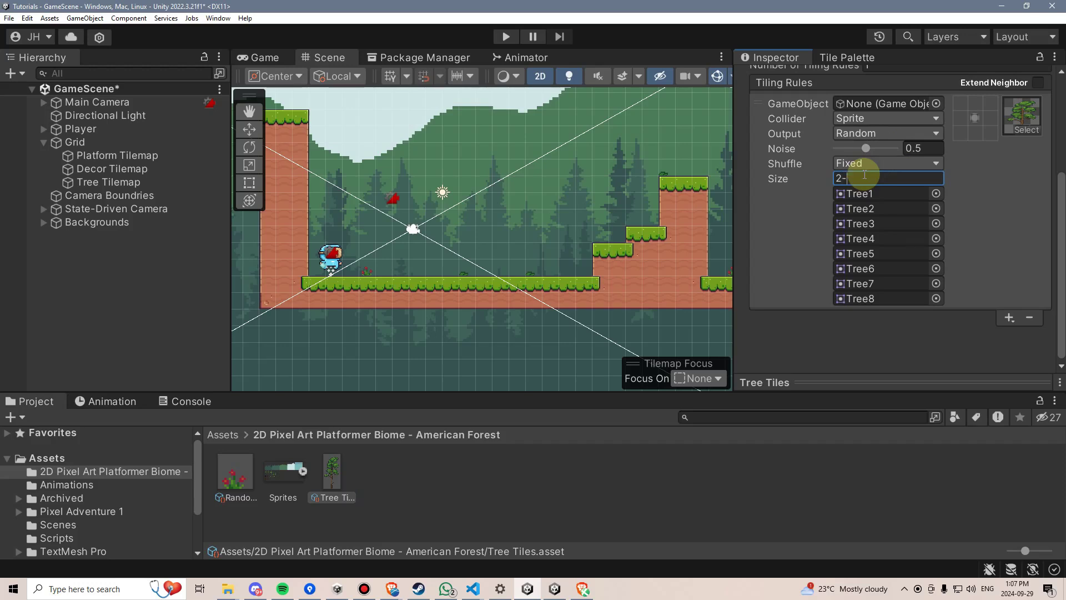
{"action": "type", "text": "20"}
{"action": "key", "text": "Return"}
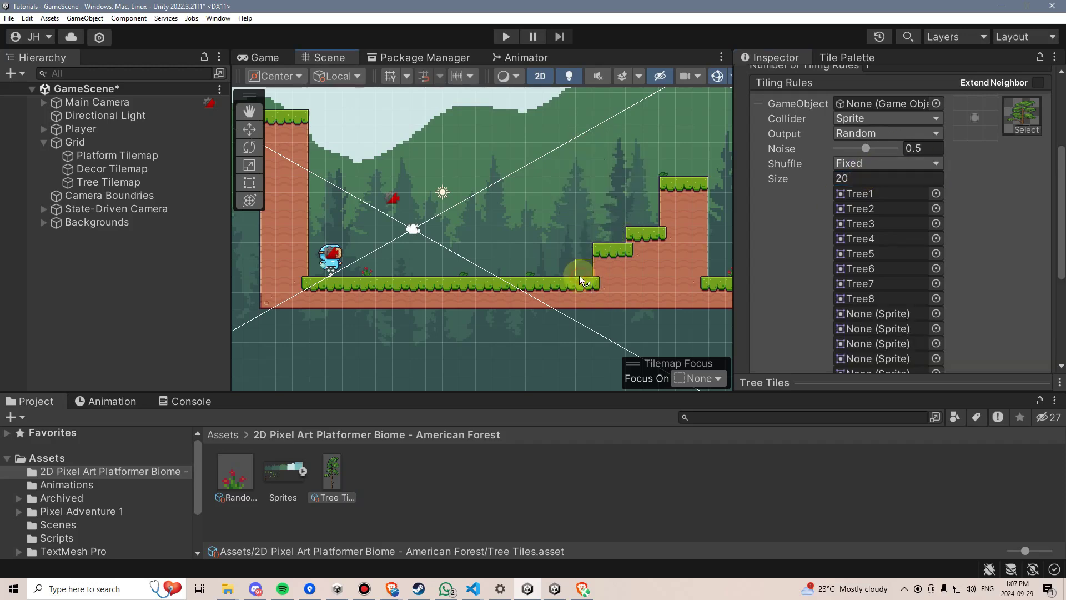
{"action": "mouse_move", "coordinate": [498, 274]}
{"action": "left_mouse_down"}
{"action": "mouse_move", "coordinate": [583, 285]}
{"action": "mouse_move", "coordinate": [342, 278]}
{"action": "left_mouse_up"}
{"action": "key", "text": "ctrl+z"}
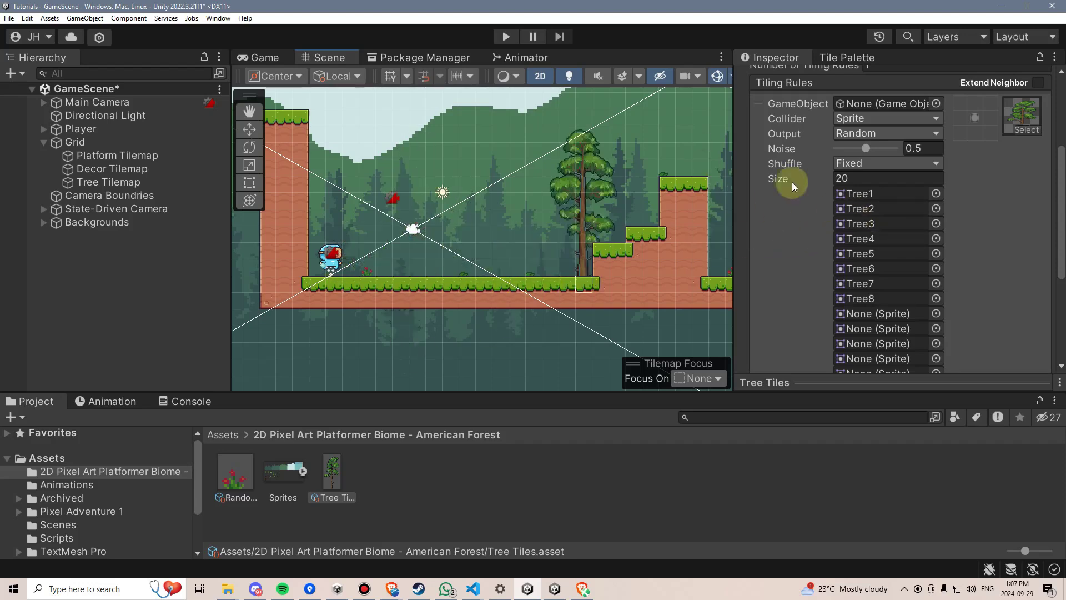
Step: Set the Tree Tiles rule's size to 30 and paint sparse trees on the starting ground and the ground beyond the tall block
{"action": "left_click", "coordinate": [877, 175]}
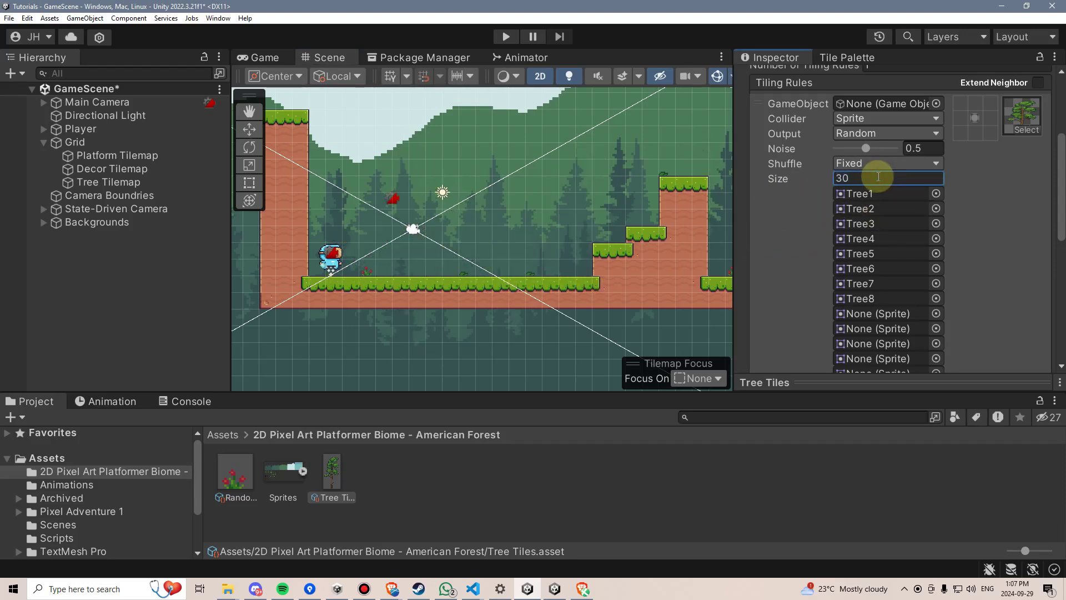
{"action": "type", "text": "30"}
{"action": "mouse_move", "coordinate": [472, 281]}
{"action": "left_mouse_down"}
{"action": "mouse_move", "coordinate": [593, 280]}
{"action": "mouse_move", "coordinate": [348, 276]}
{"action": "left_mouse_up"}
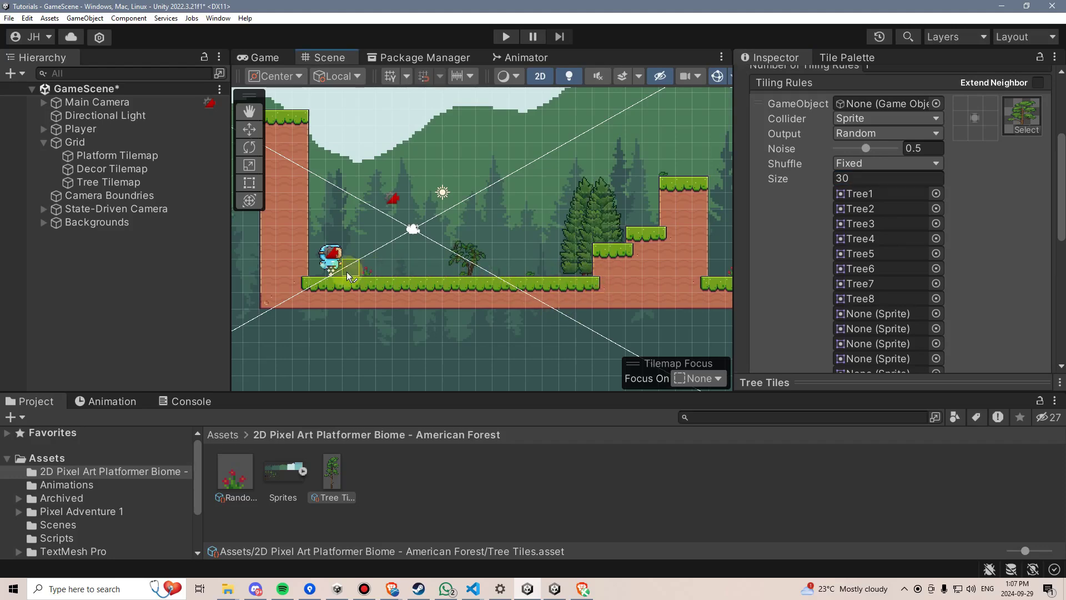
{"action": "key", "text": "Right"}
{"action": "left_click_drag", "start_coordinate": [456, 264], "coordinate": [569, 261]}
{"action": "key", "text": "Left"}
{"action": "key", "text": "ctrl+z"}
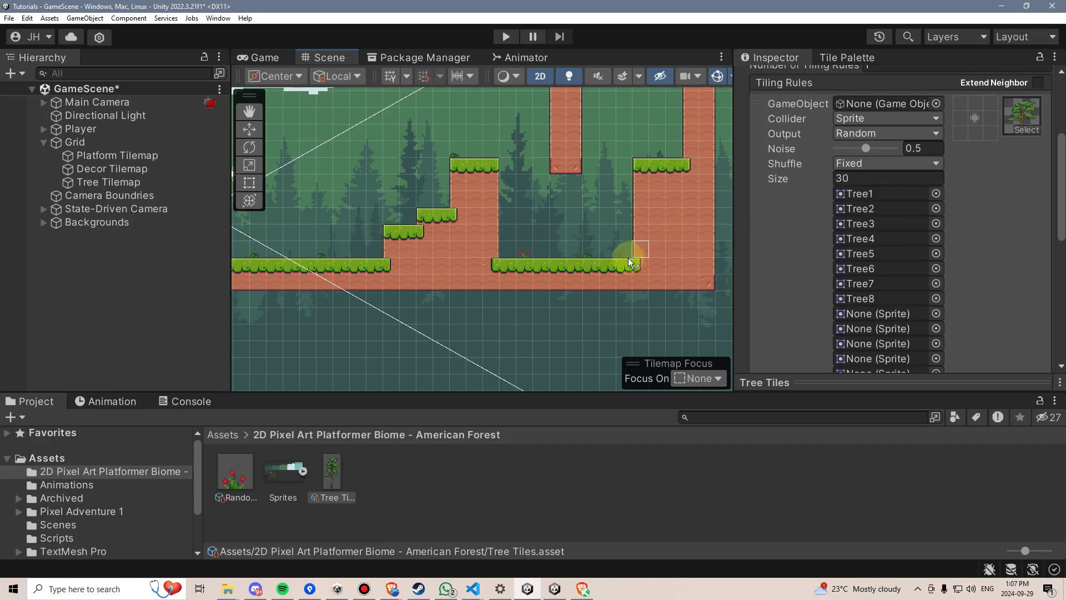
{"action": "left_click_drag", "start_coordinate": [604, 263], "coordinate": [514, 261]}
{"action": "key", "text": "Left"}
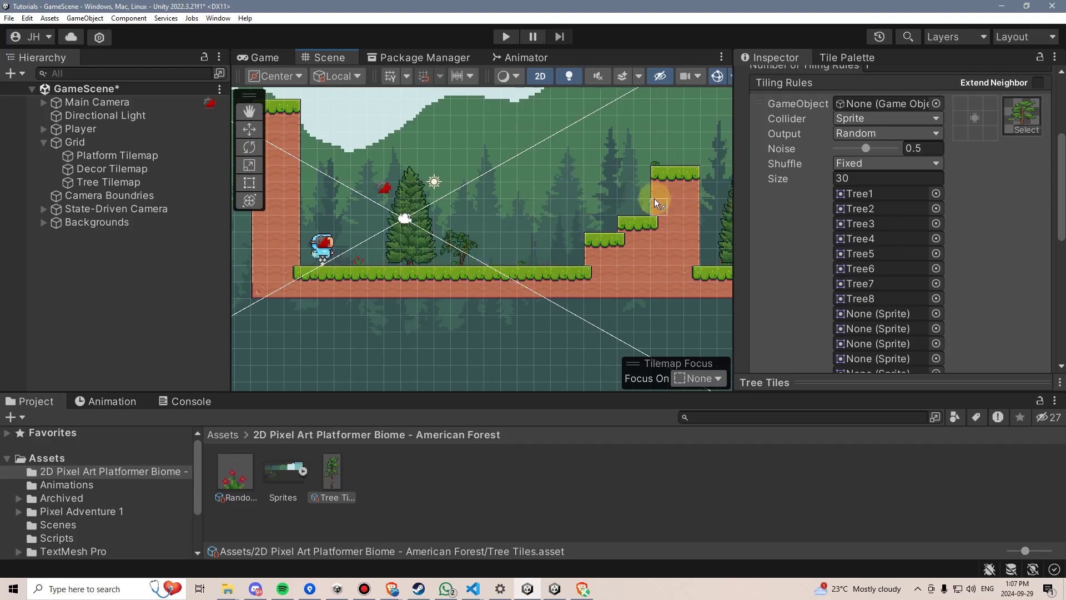
Step: Select Tree Tilemap and set its Z position to 1.44
{"action": "left_click", "coordinate": [205, 184]}
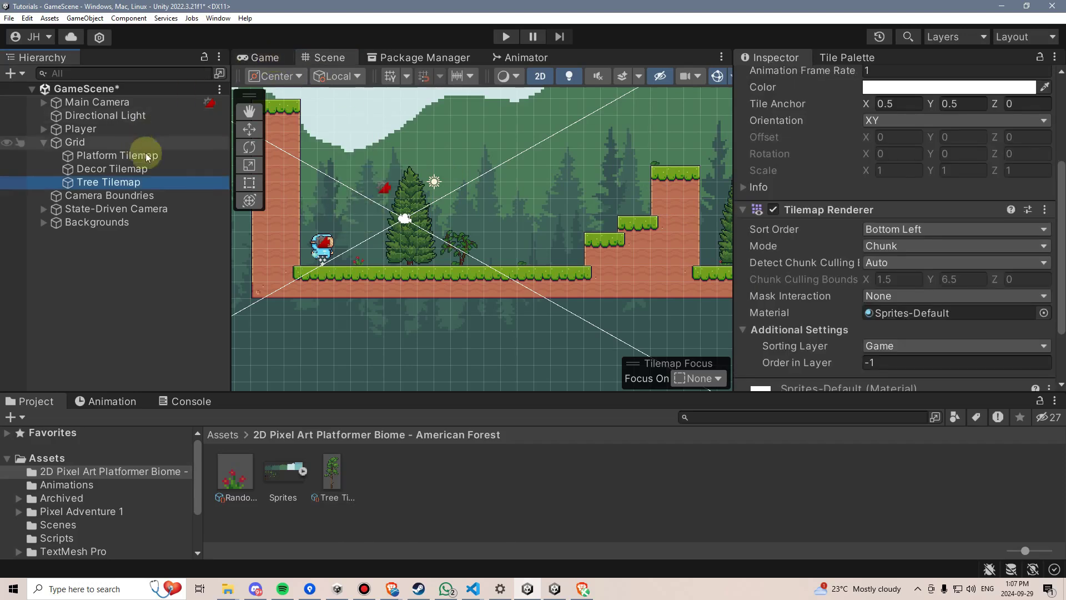
{"action": "left_click", "coordinate": [845, 59]}
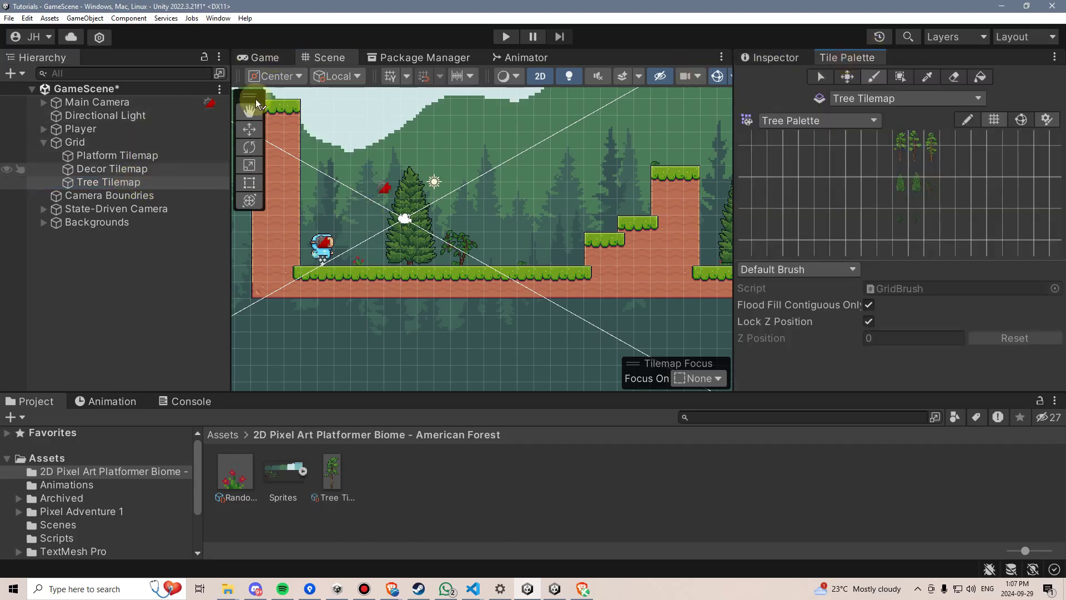
{"action": "left_click", "coordinate": [313, 57]}
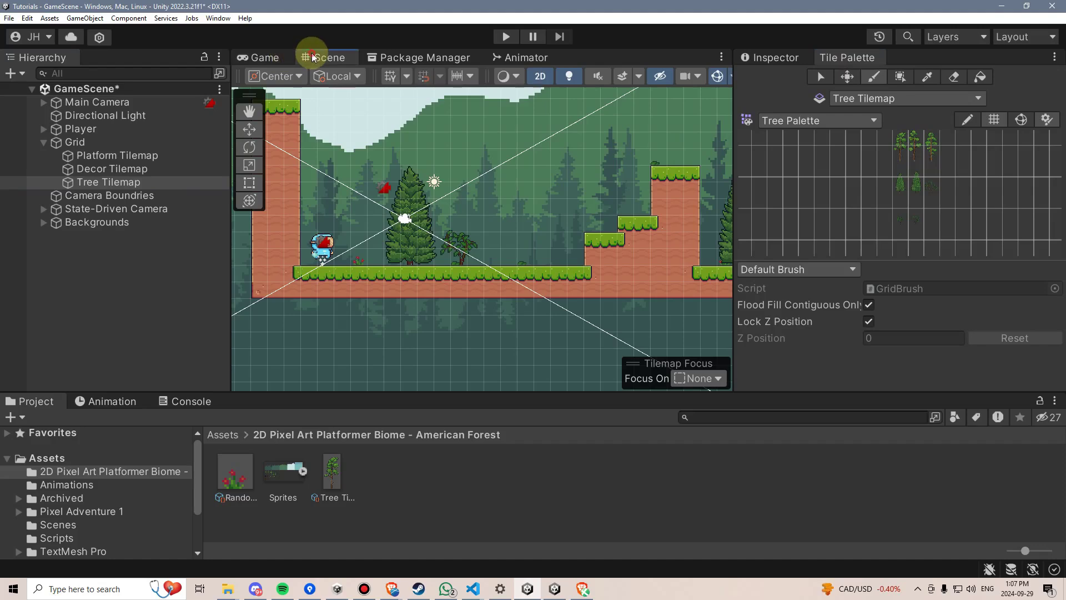
{"action": "left_click", "coordinate": [774, 57]}
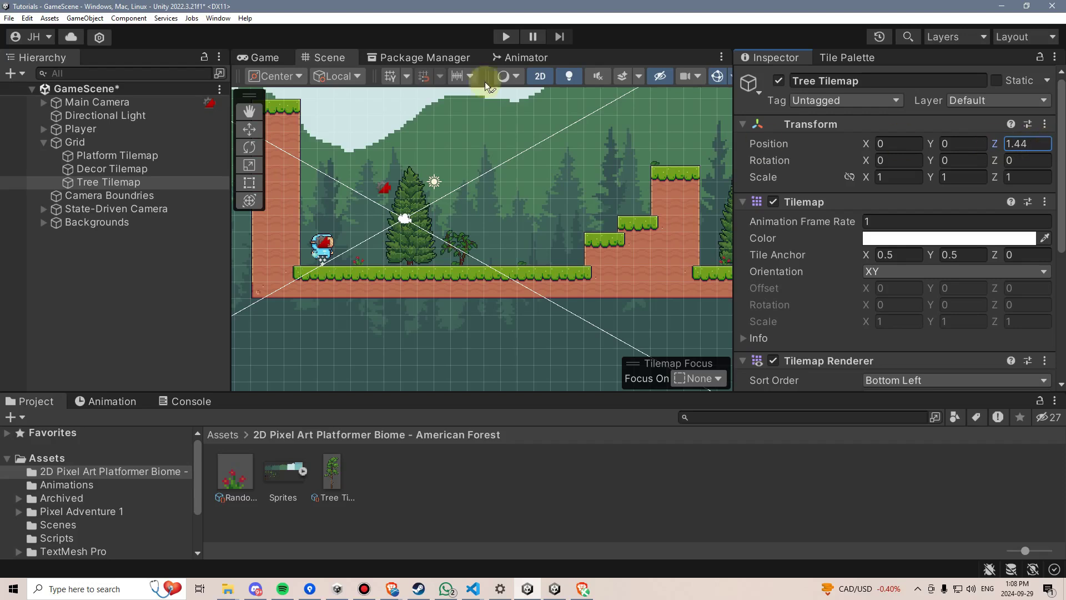
Step: Set the Tree Tilemap's position to Z 2.66 and Y -0.98 while previewing the trees in the game view
{"action": "left_click", "coordinate": [262, 58]}
{"action": "left_click_drag", "start_coordinate": [1023, 141], "coordinate": [1039, 143]}
{"action": "left_click_drag", "start_coordinate": [927, 139], "coordinate": [902, 144]}
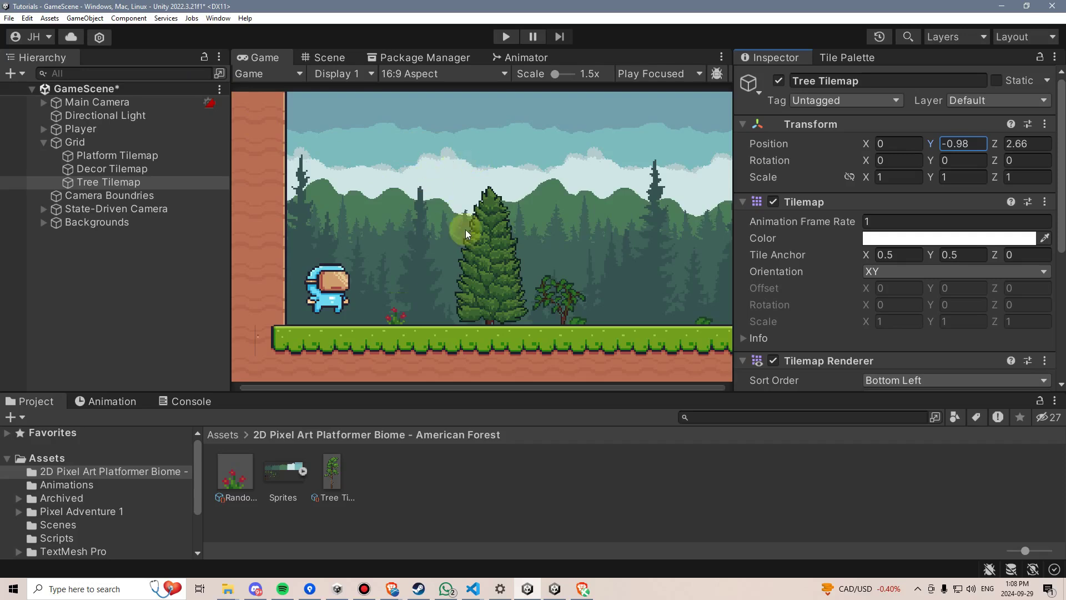
Step: Check the Main Camera's projection setting and play-test the level, running and jumping past the trees and steps in both directions
{"action": "left_click", "coordinate": [93, 105]}
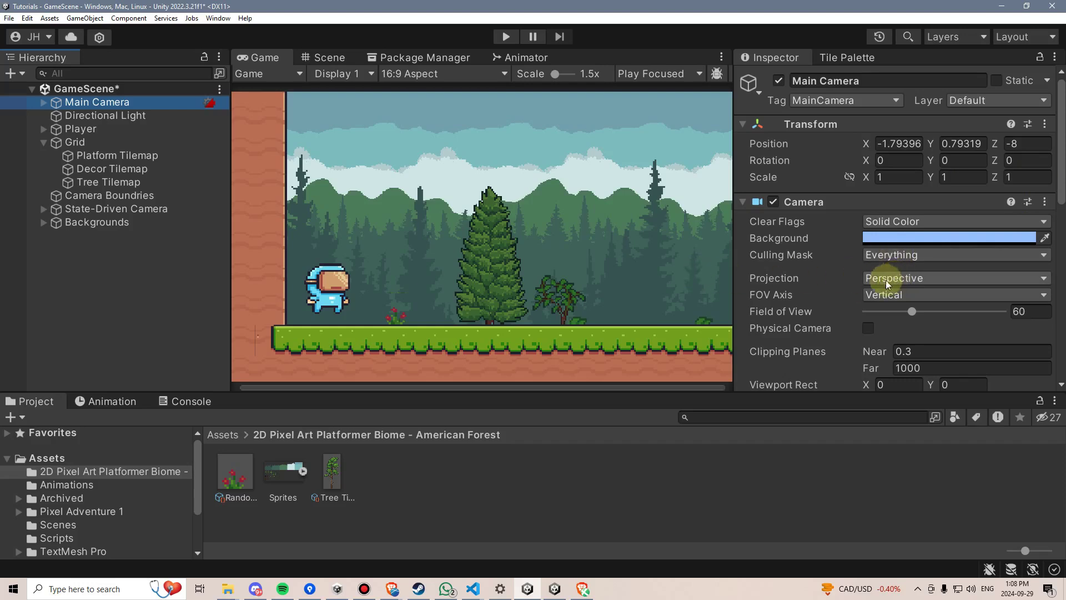
{"action": "left_click", "coordinate": [505, 36]}
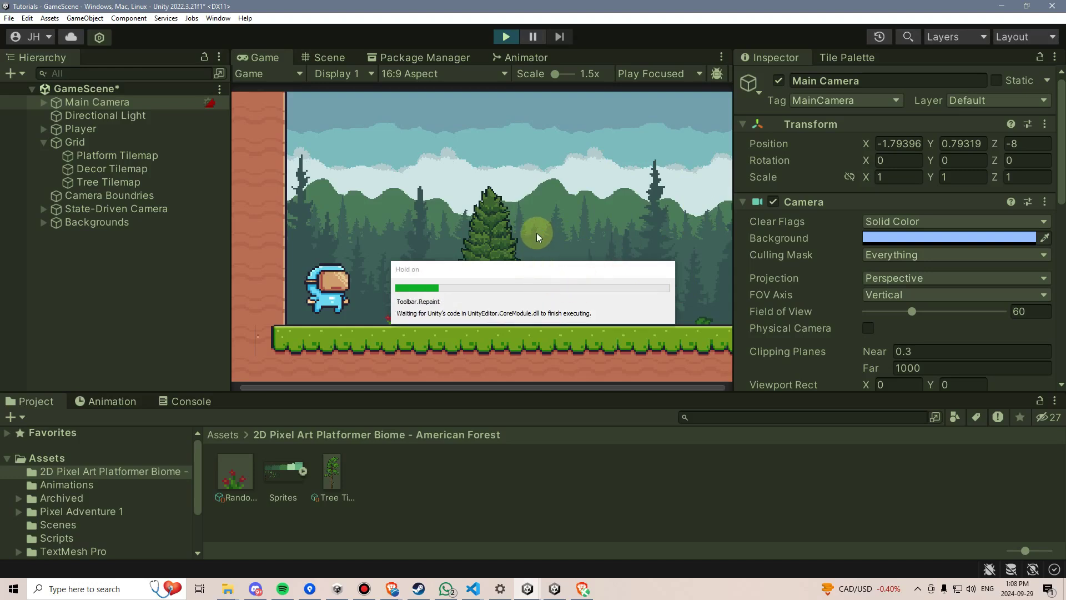
{"action": "key", "text": "d"}
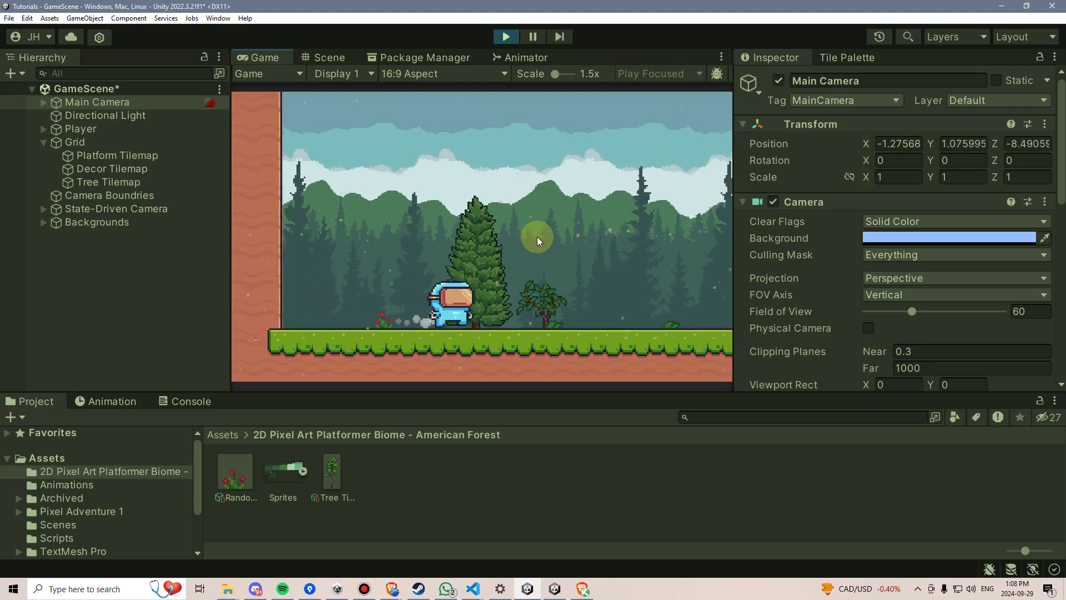
{"action": "key", "text": "space"}
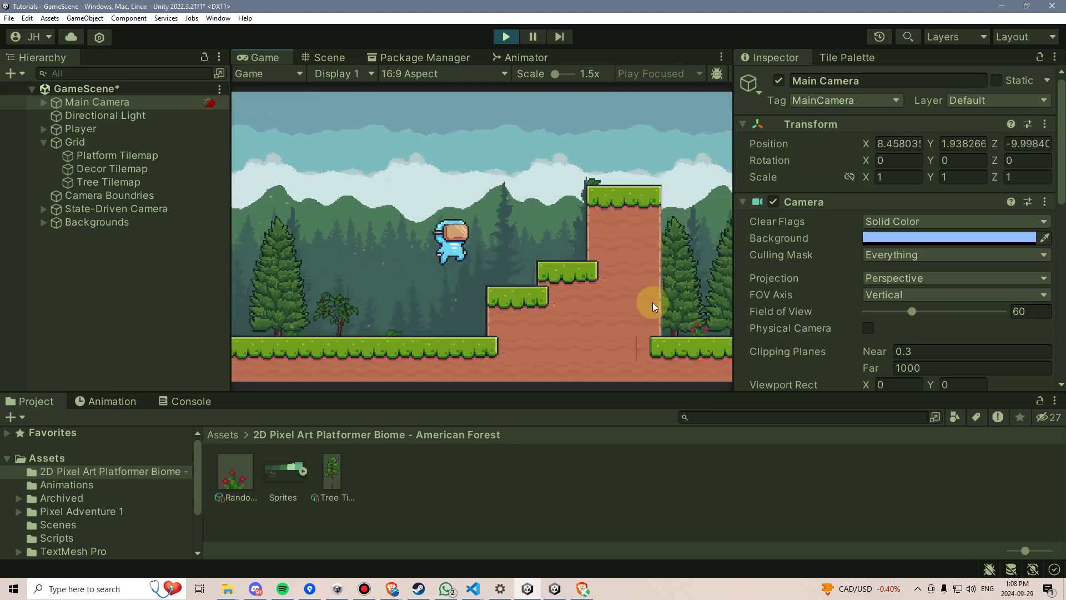
{"action": "key", "text": "space"}
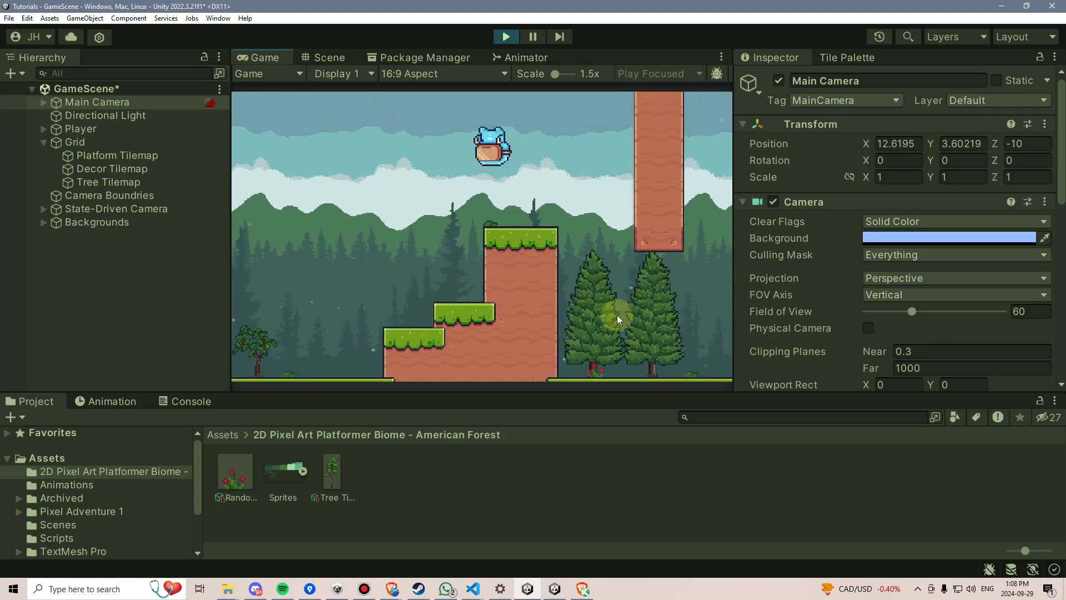
{"action": "key", "text": "d"}
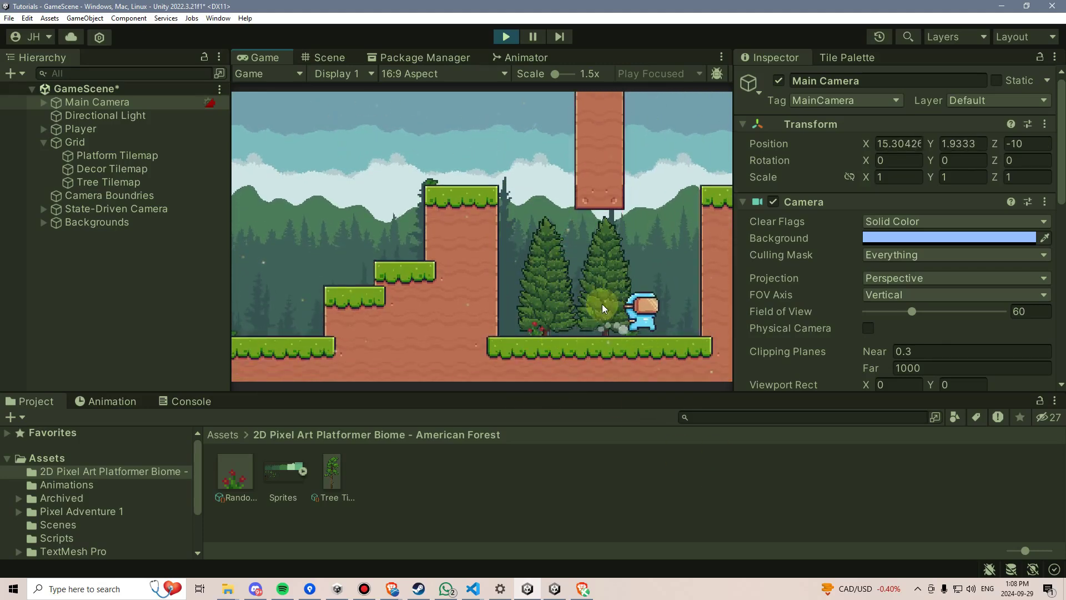
{"action": "key", "text": "a"}
{"action": "key", "text": "space"}
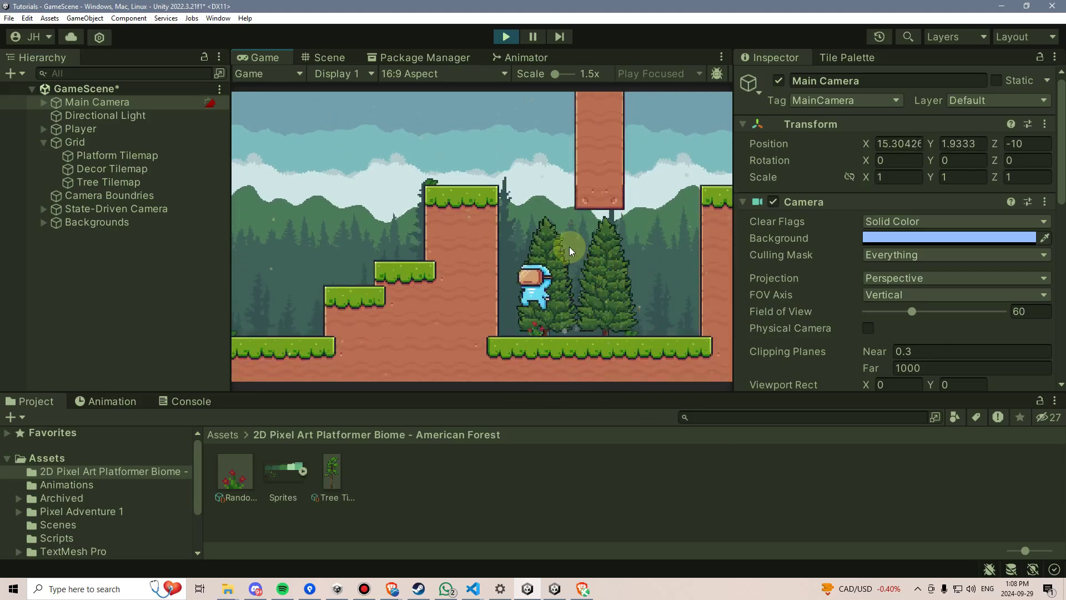
{"action": "key", "text": "a"}
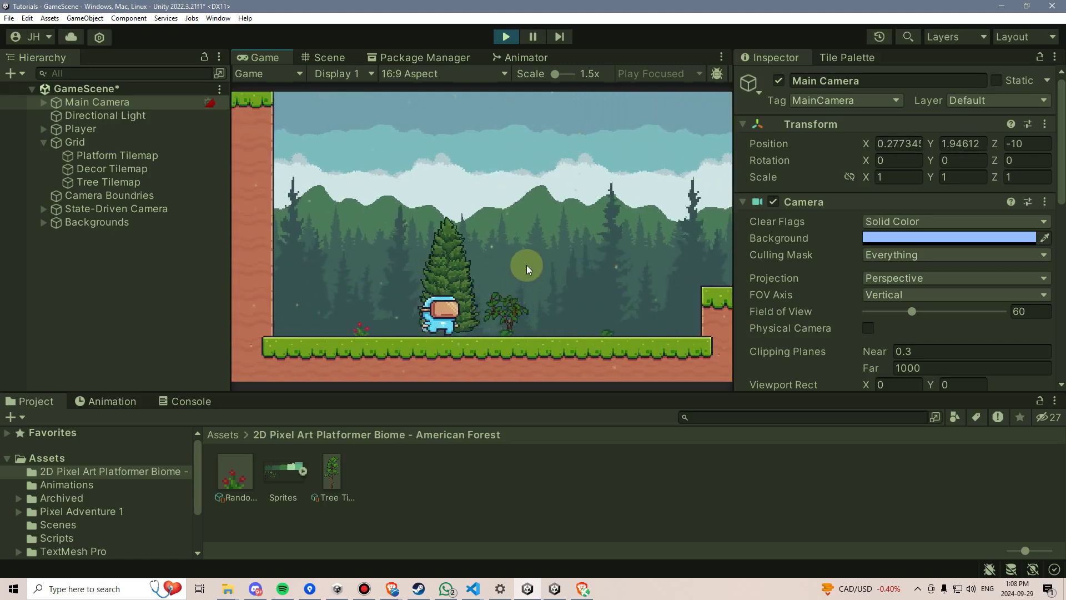
{"action": "key", "text": "d"}
{"action": "key", "text": "d"}
{"action": "key", "text": "space"}
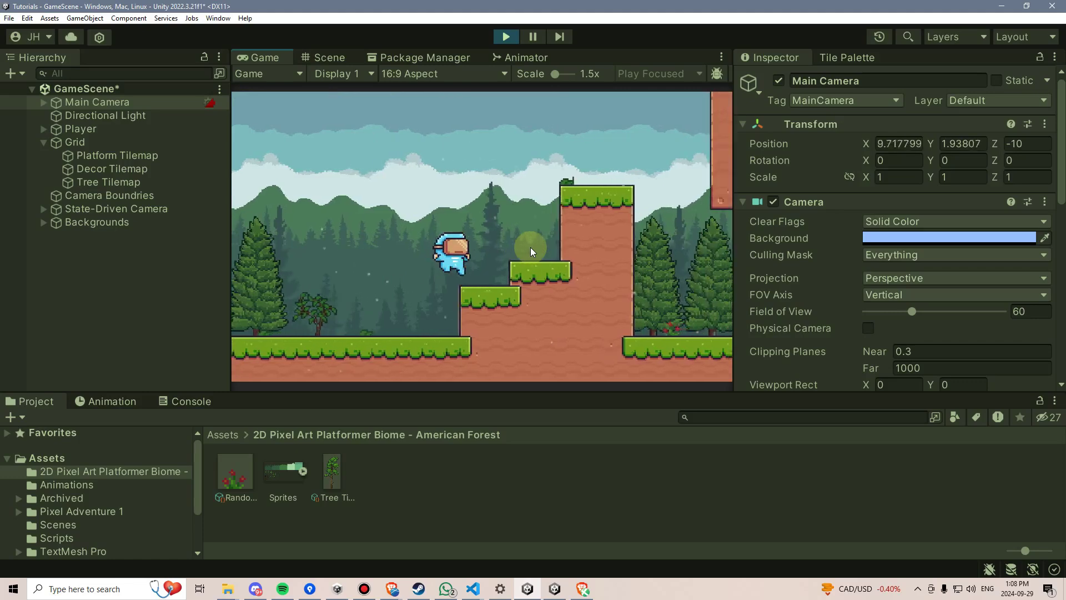
{"action": "key", "text": "d"}
{"action": "key", "text": "space"}
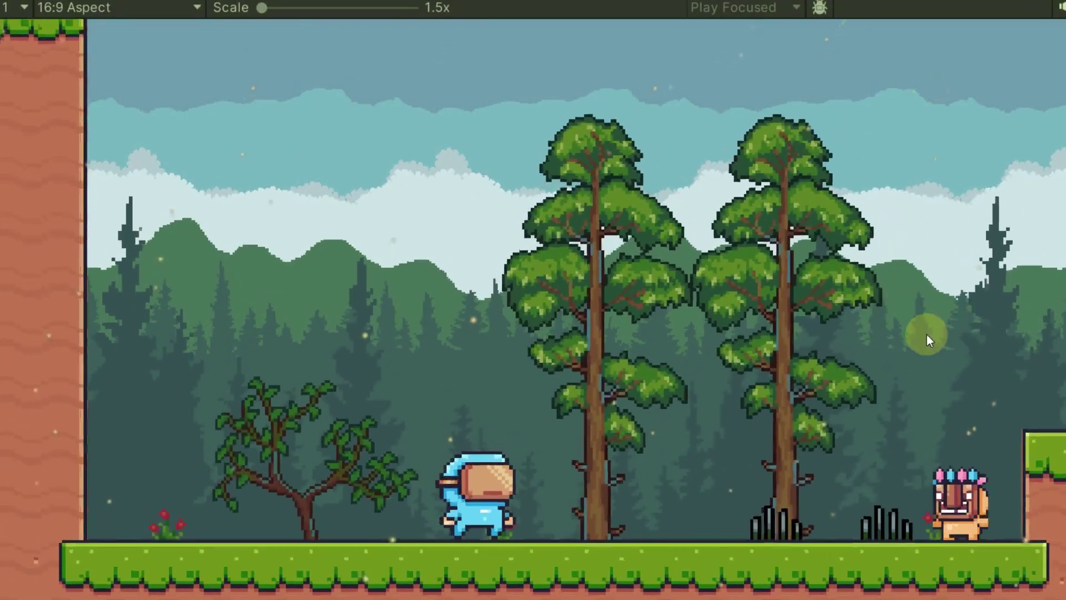
Step: Play-test the level containing the masked enemy, moving and jumping around it near the tall trees
{"action": "key", "text": "Right"}
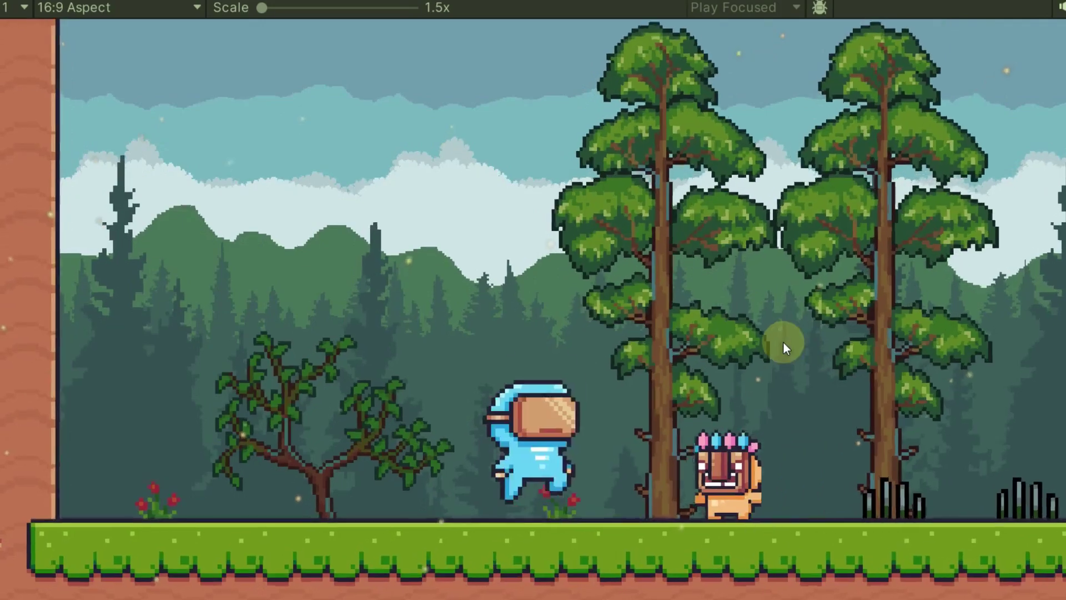
{"action": "key", "text": "space"}
{"action": "key", "text": "Left"}
{"action": "key", "text": "Right"}
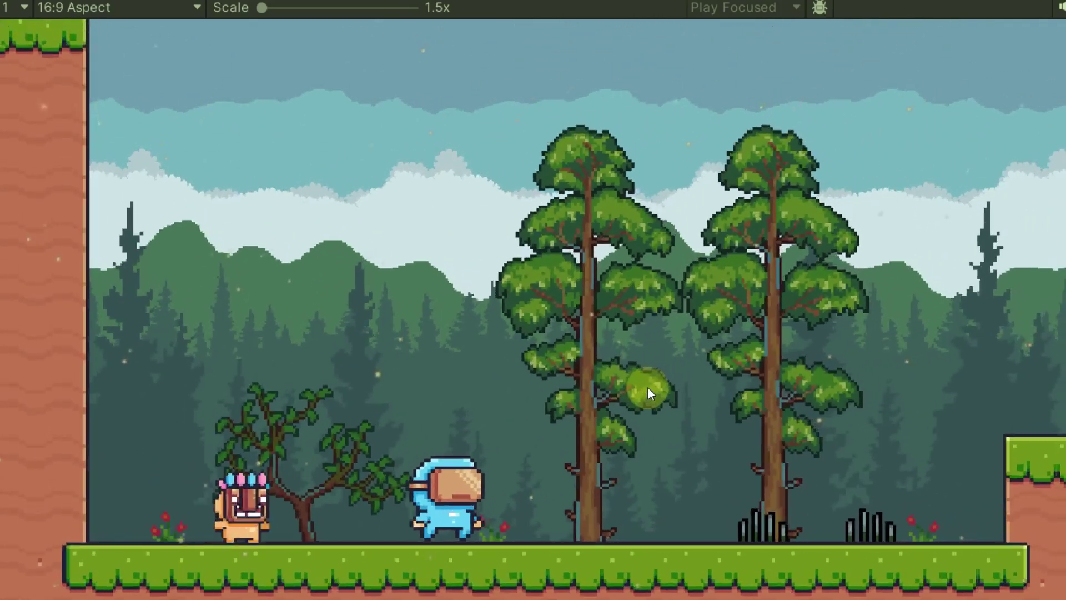